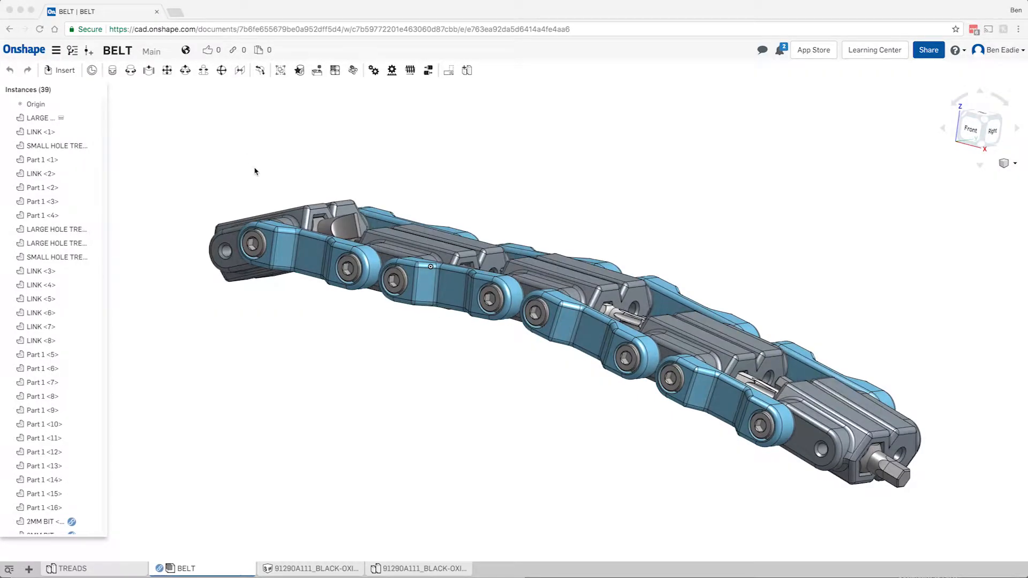
Create a new part studio in the BELT document and rename it CLASP
key("Down")
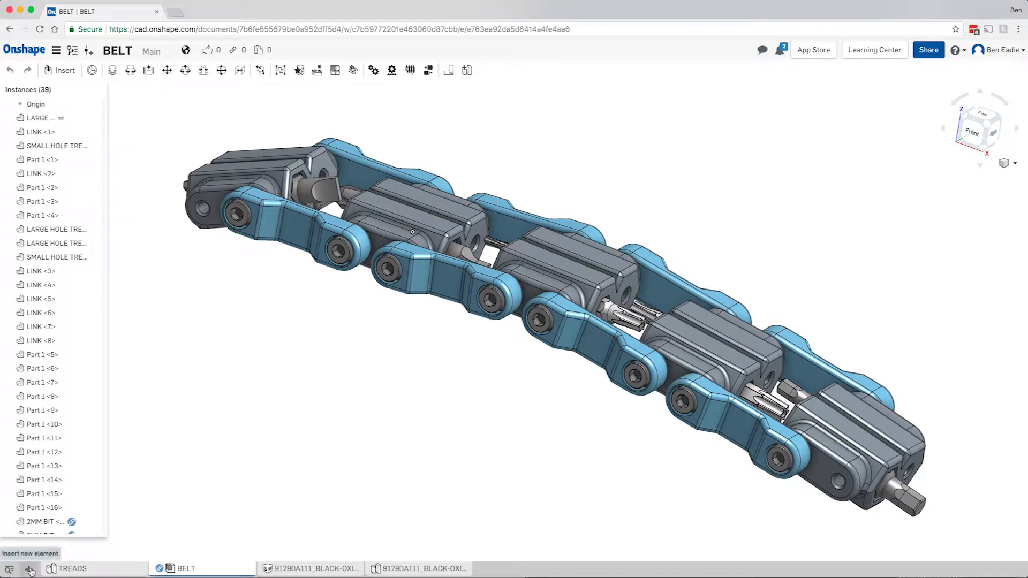
left_click(29, 570)
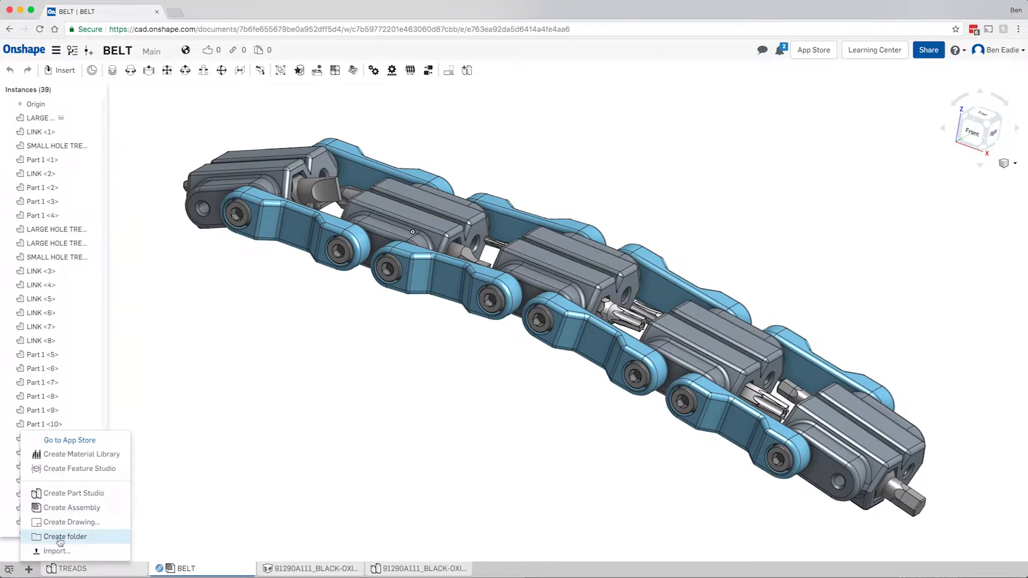
left_click(70, 493)
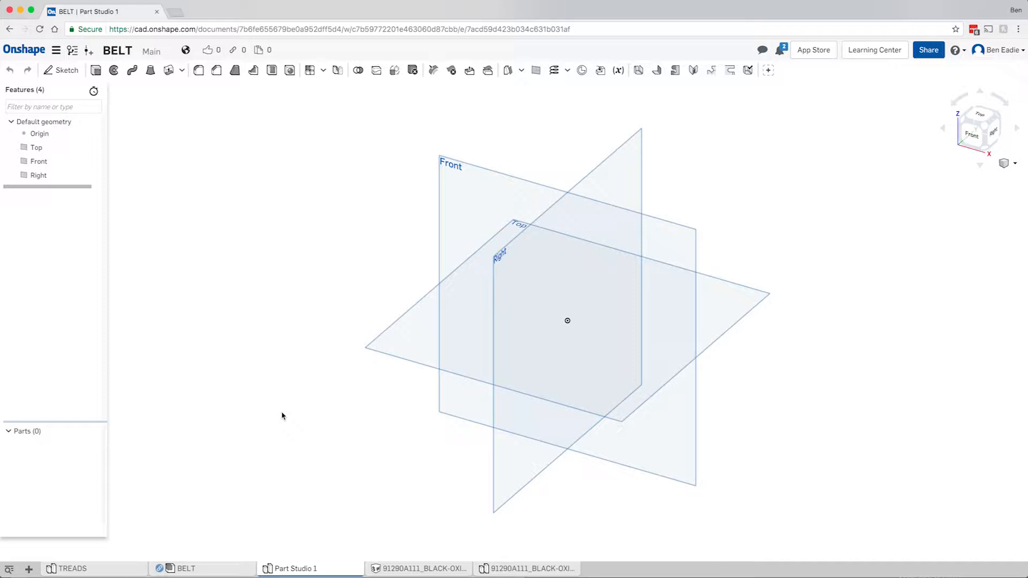
right_click(294, 567)
left_click(287, 480)
type("CLASP")
key("Return")
mouse_move(108, 572)
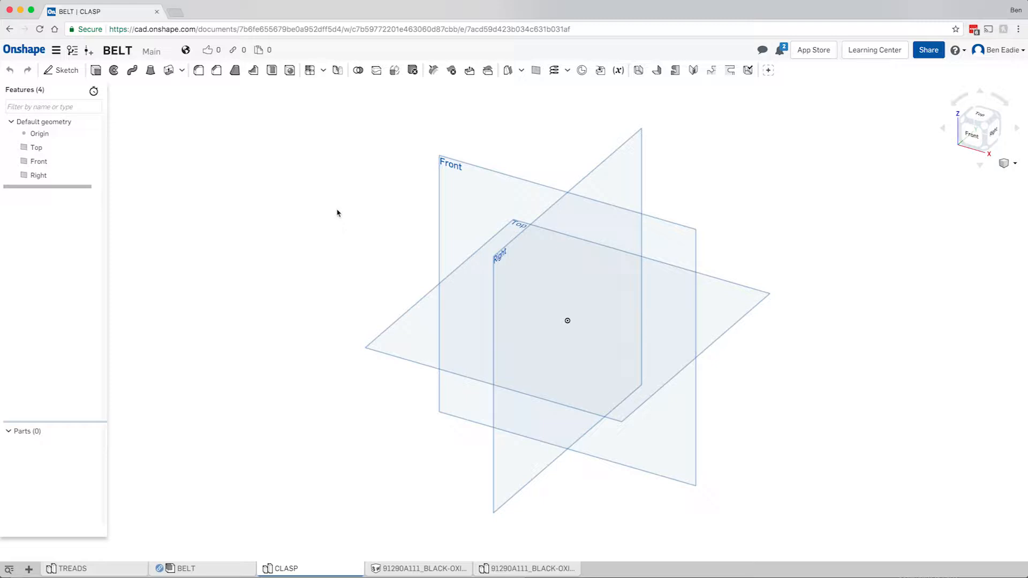
Derive the LARGE HOLE TREAD part from the TREADS part studio into CLASP
left_click(600, 70)
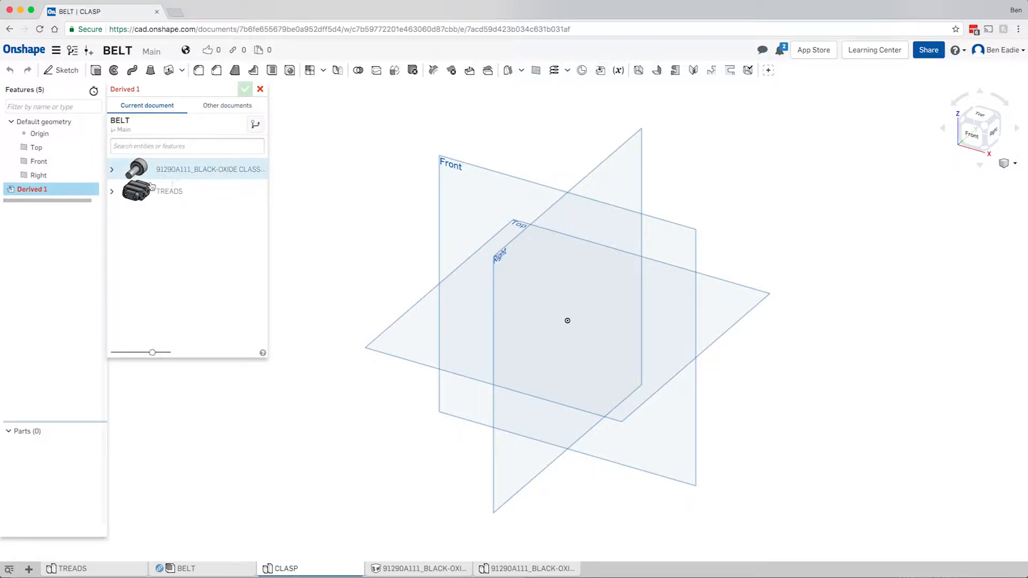
left_click(112, 194)
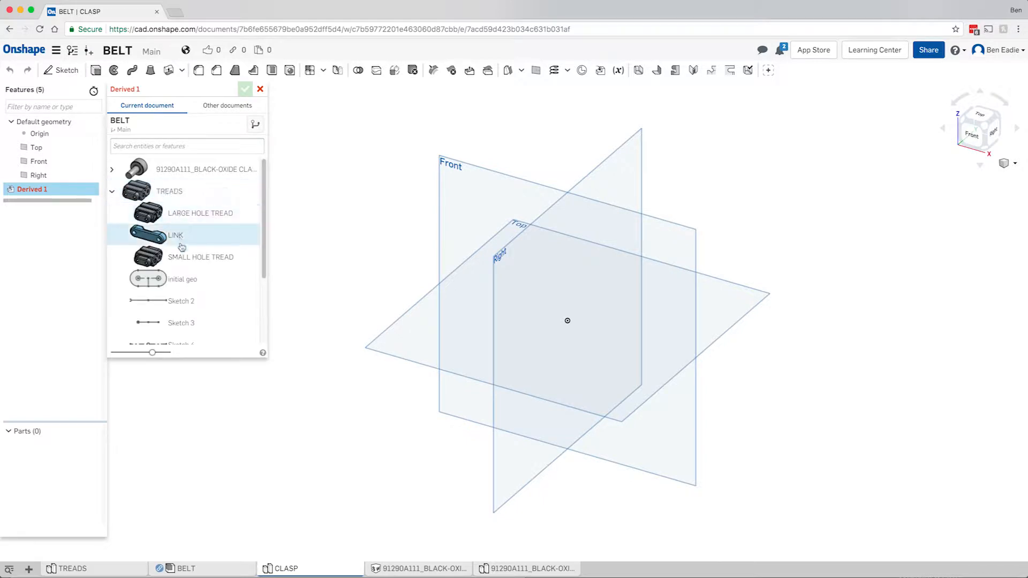
left_click(190, 215)
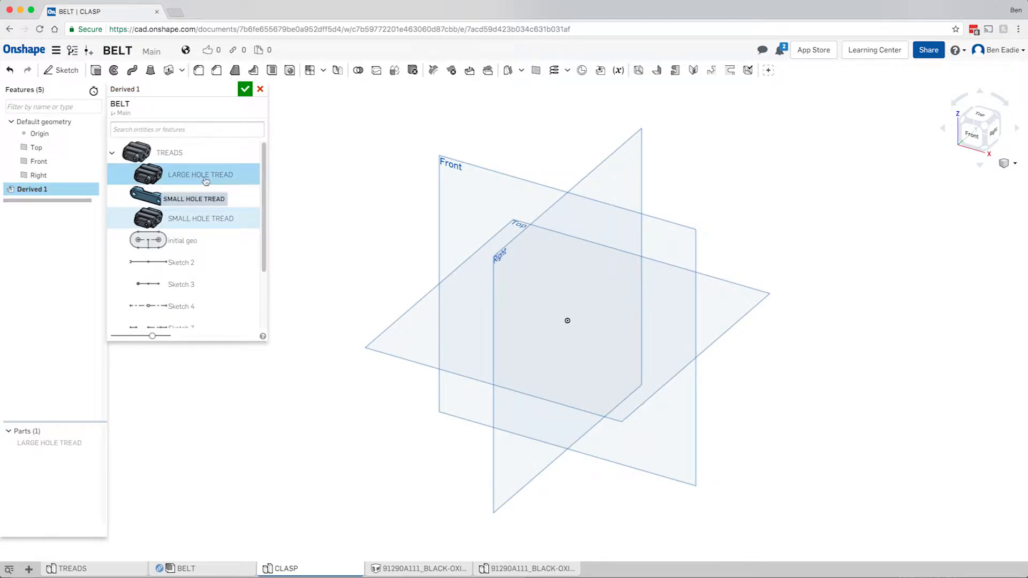
left_click(182, 157)
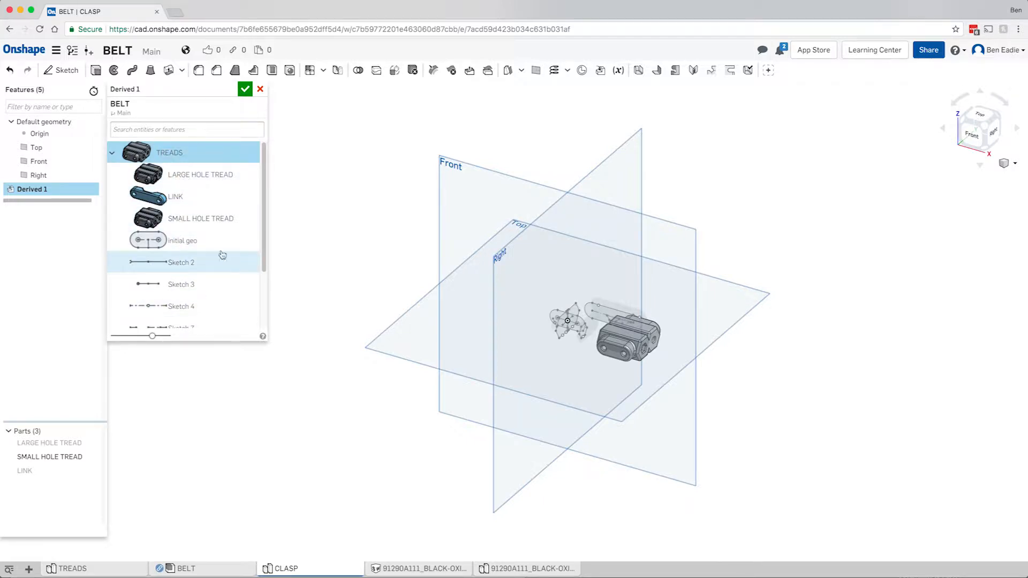
left_click(191, 180)
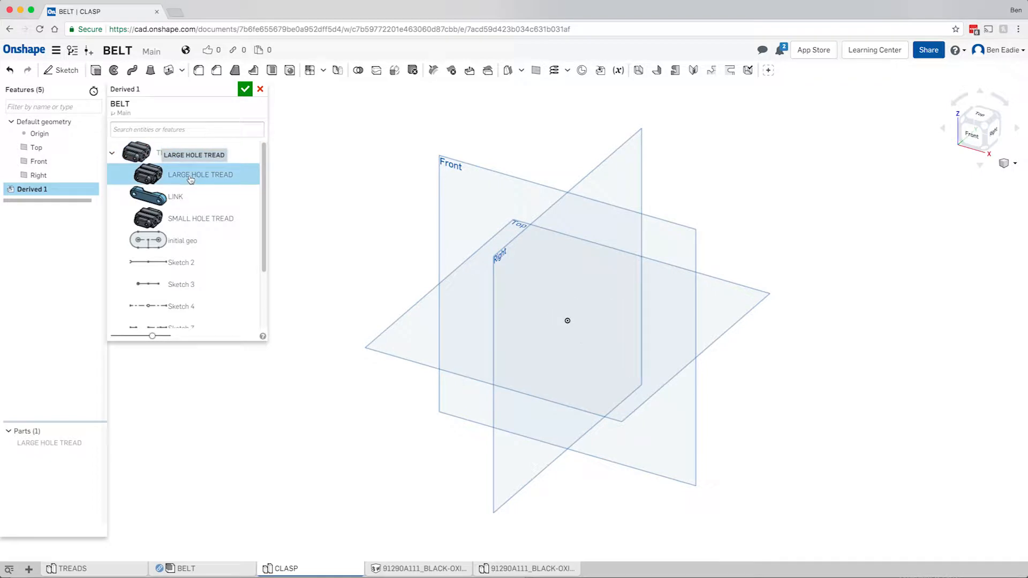
left_click(244, 92)
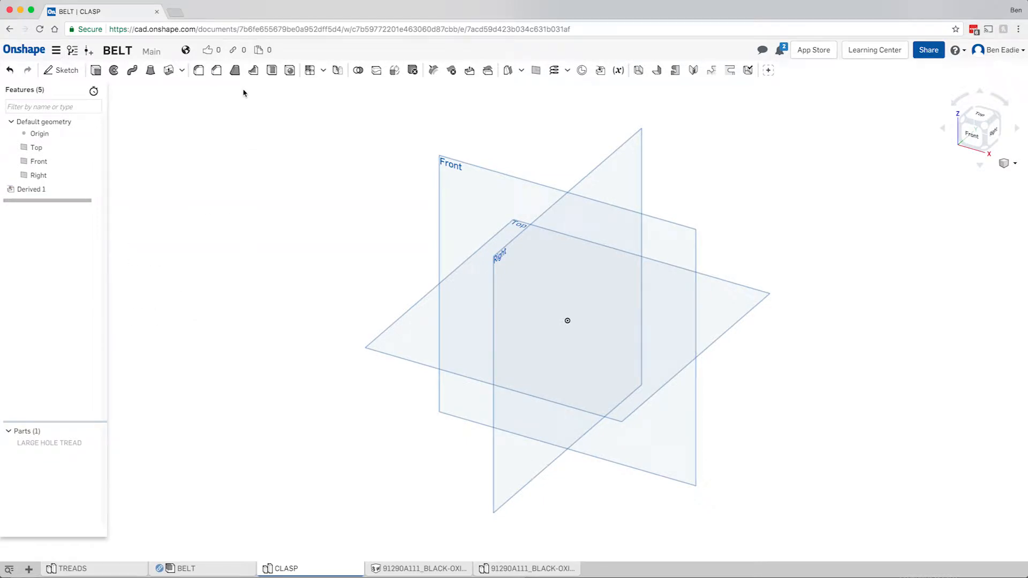
Make the hidden derived LARGE HOLE TREAD part visible
left_click(40, 192)
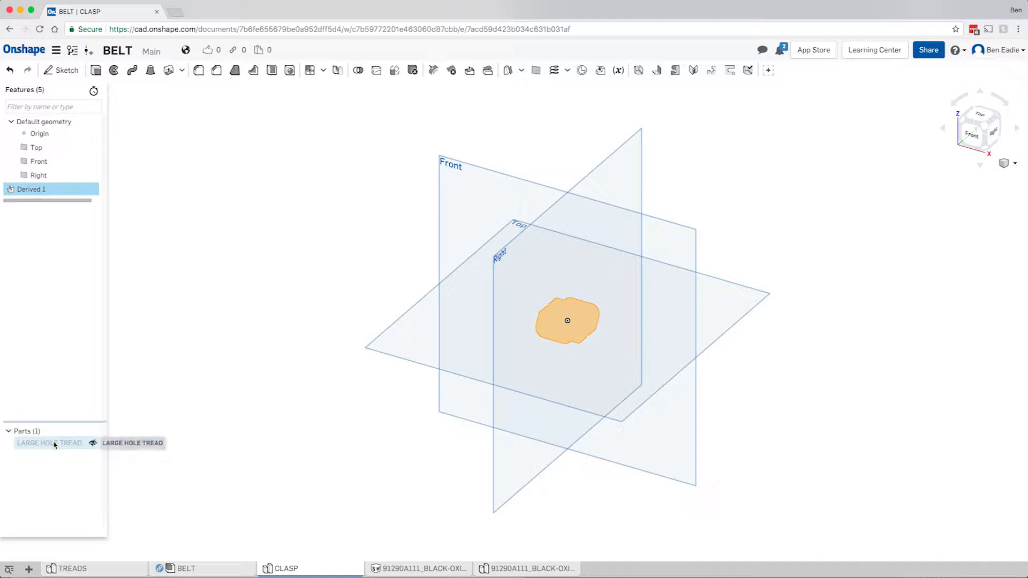
left_click(93, 443)
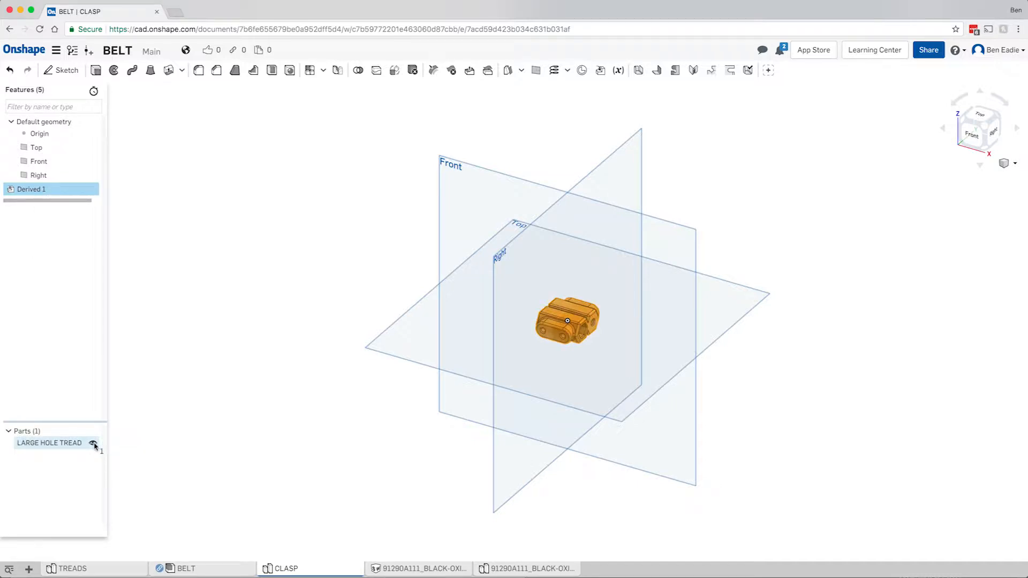
left_click(222, 405)
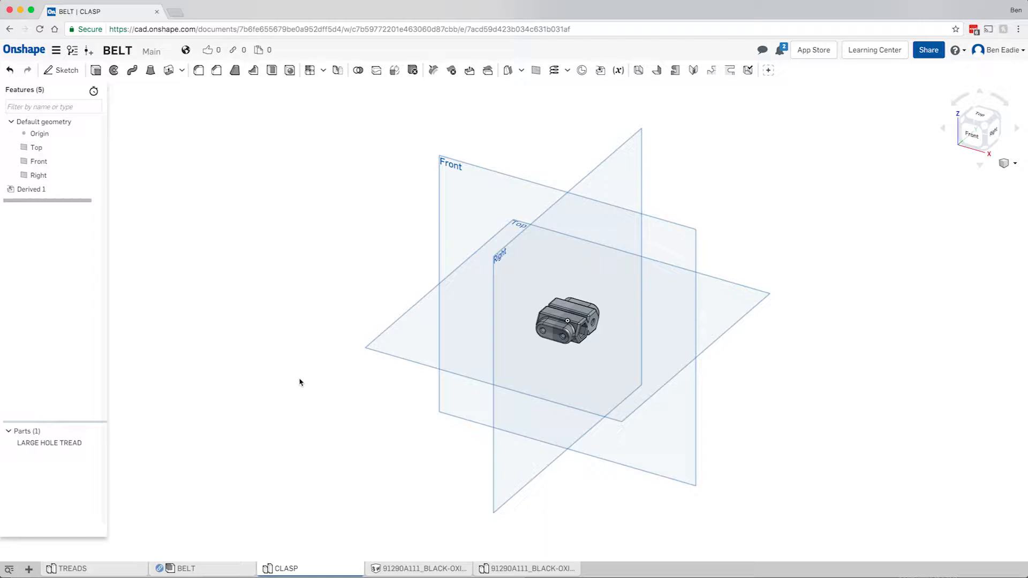
Show the hidden LARGE HOLE TREAD and LINK parts in the TREADS part studio
left_click(72, 568)
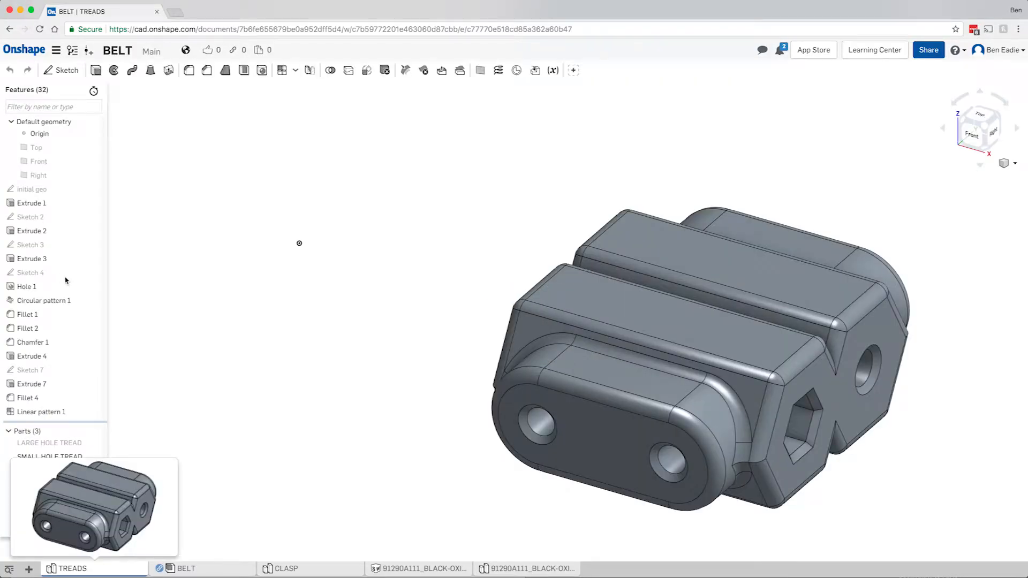
left_click(93, 443)
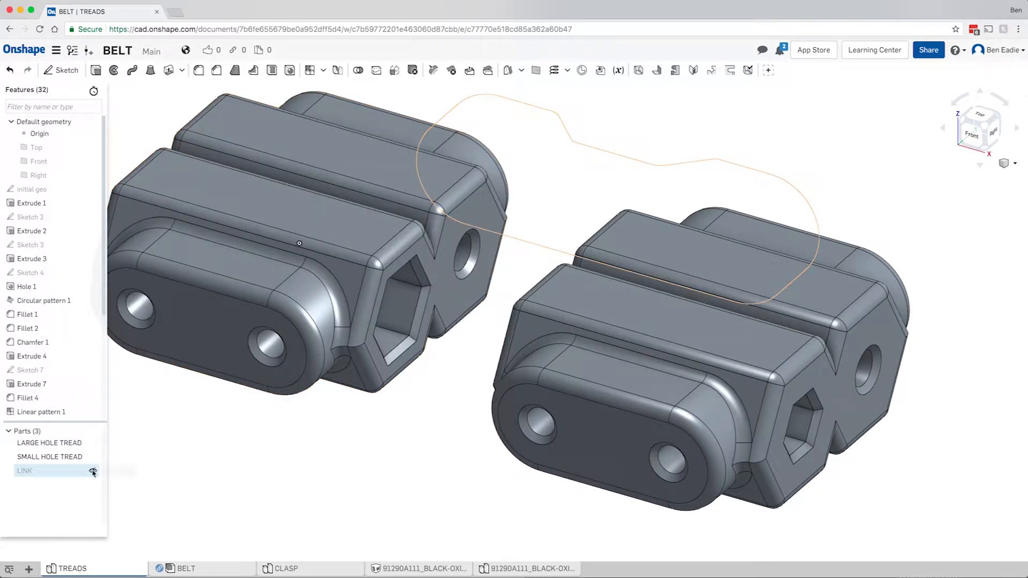
left_click(93, 472)
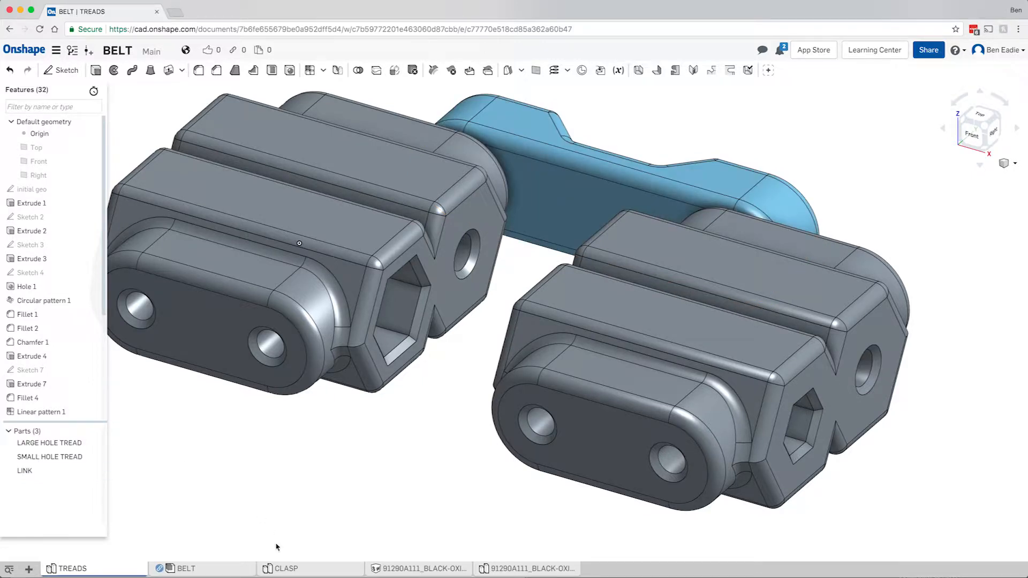
Return to the CLASP part studio and hide the default planes, with the tread fitted in view
left_click(289, 569)
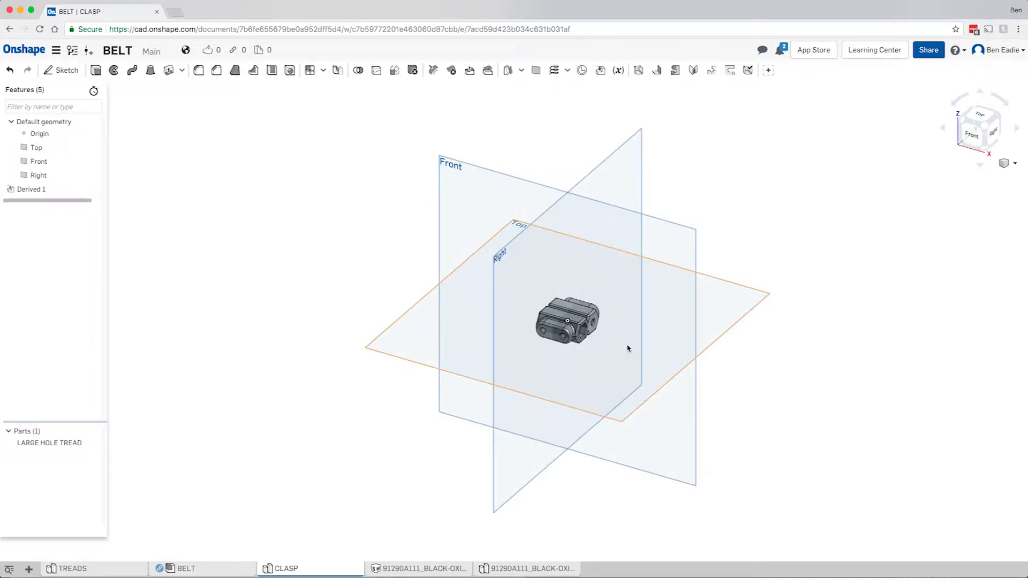
key("p")
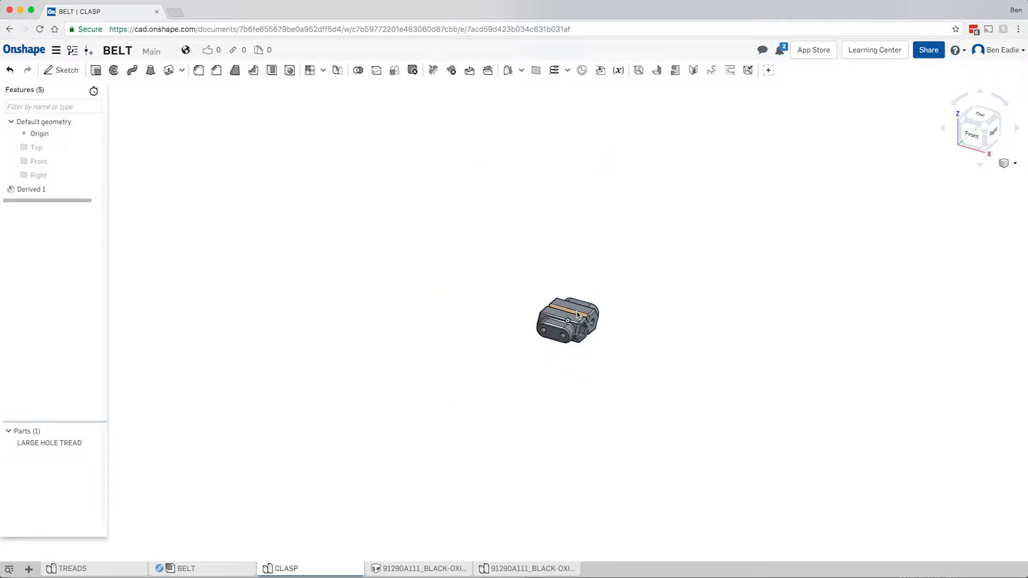
key("f")
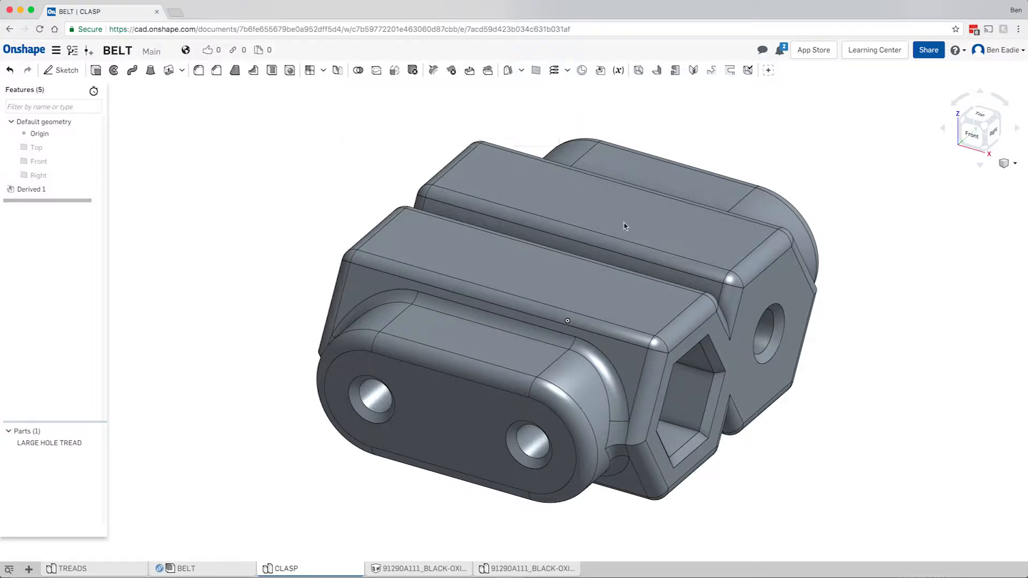
Start a sketch on the tread's end face that contains the large hexagonal opening and the round hole
left_click(760, 299)
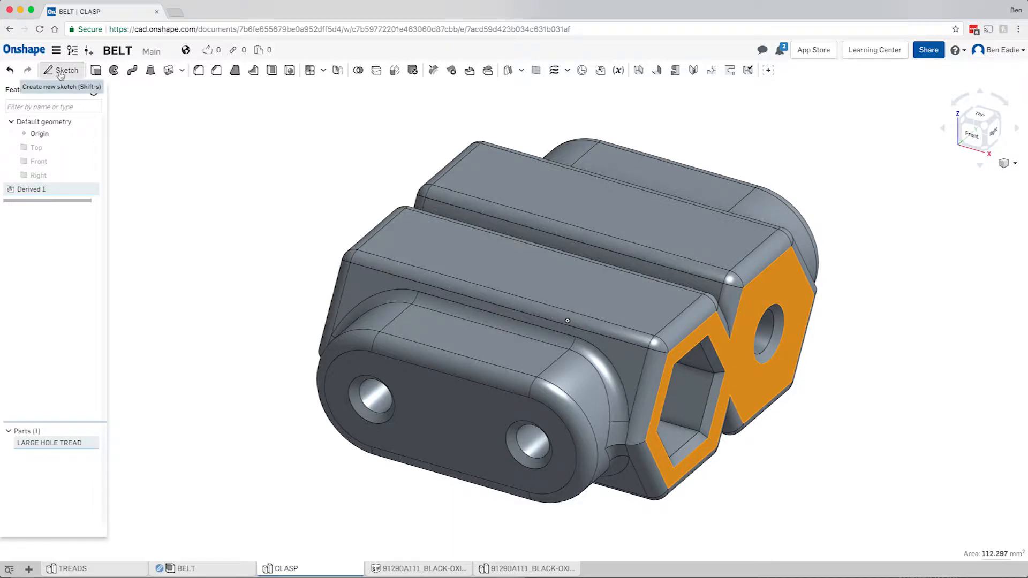
left_click(61, 73)
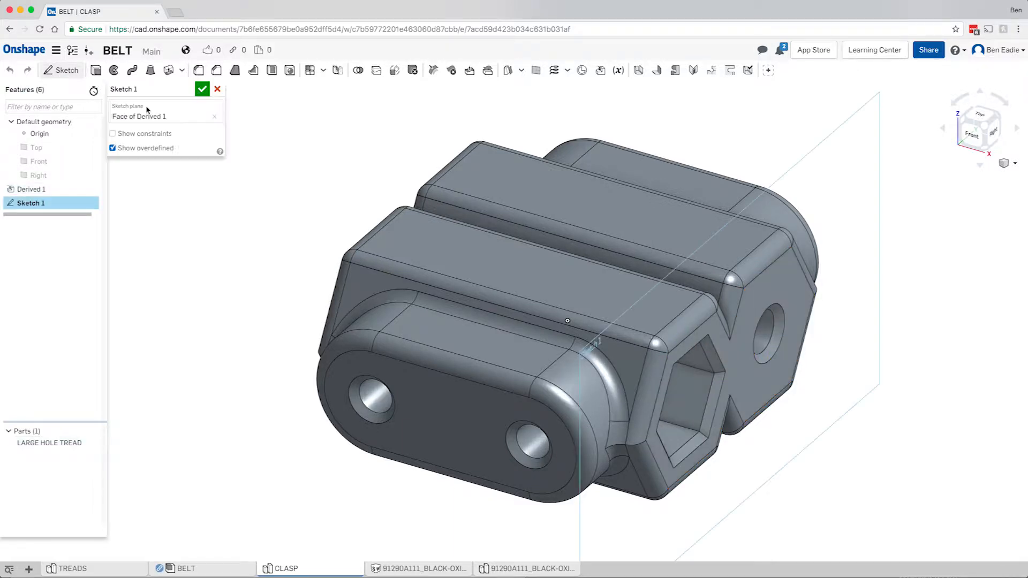
Try to project the whole end face into the sketch with the Use tool
left_click(716, 336)
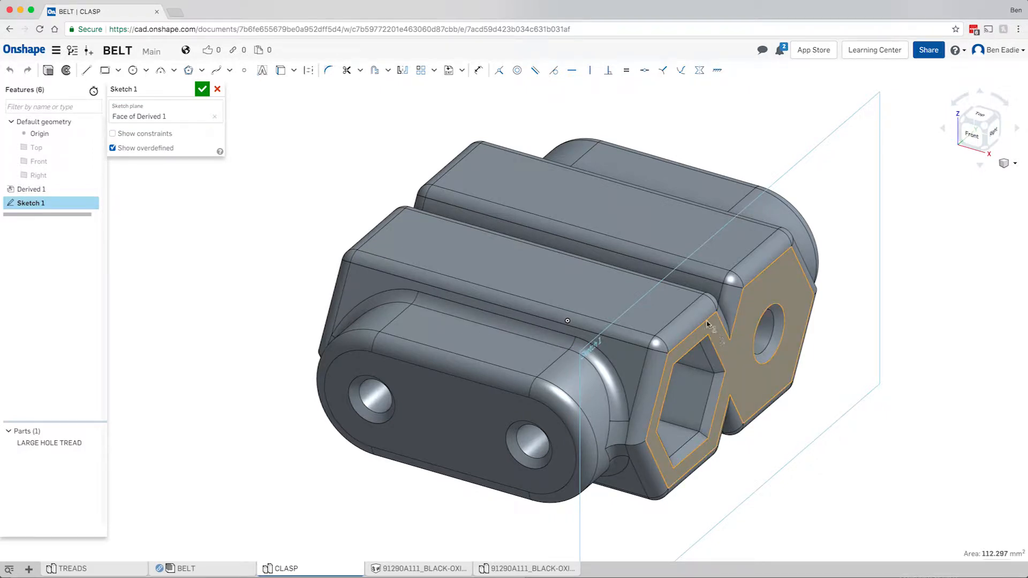
left_click(294, 71)
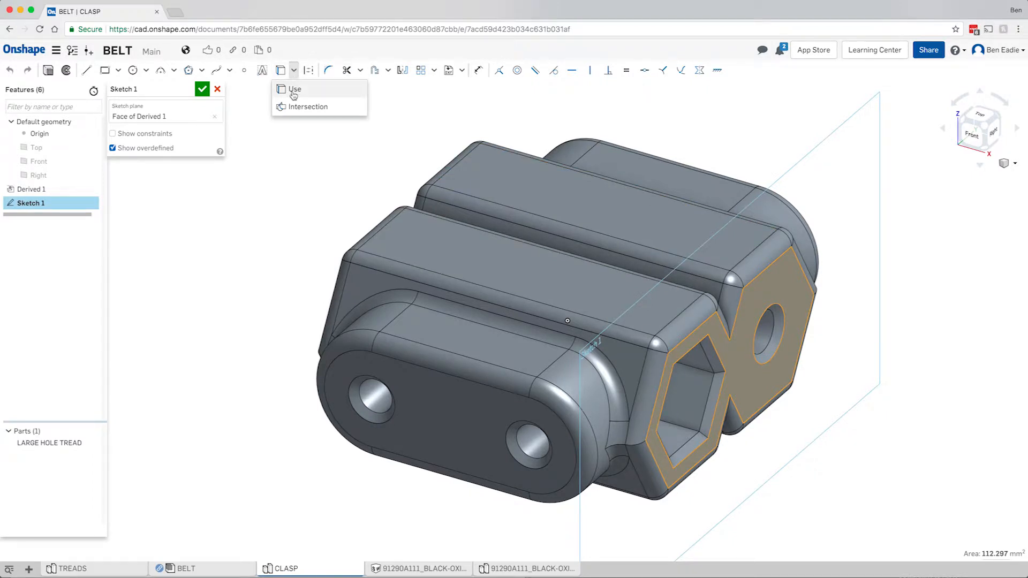
left_click(293, 92)
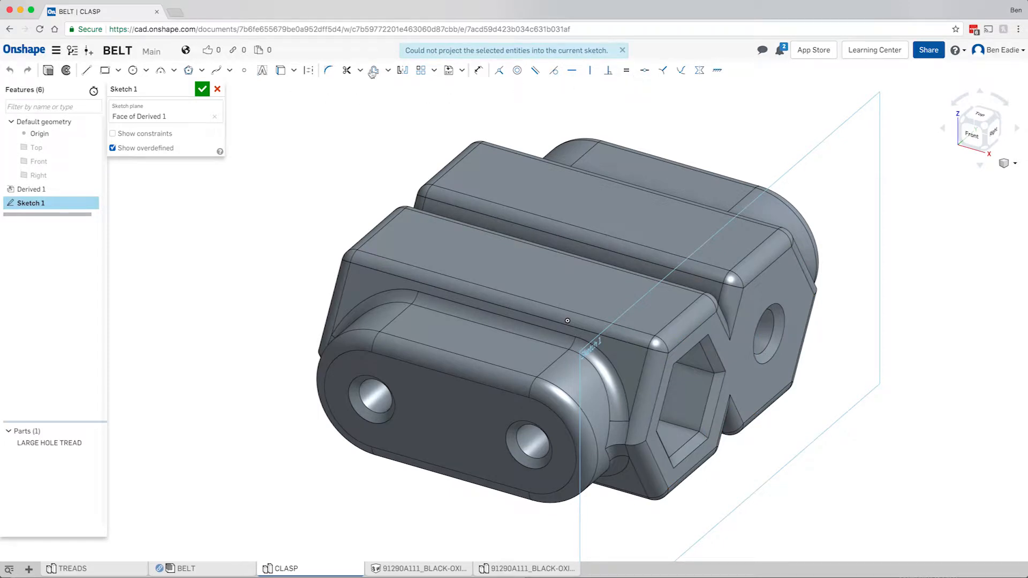
left_click(623, 51)
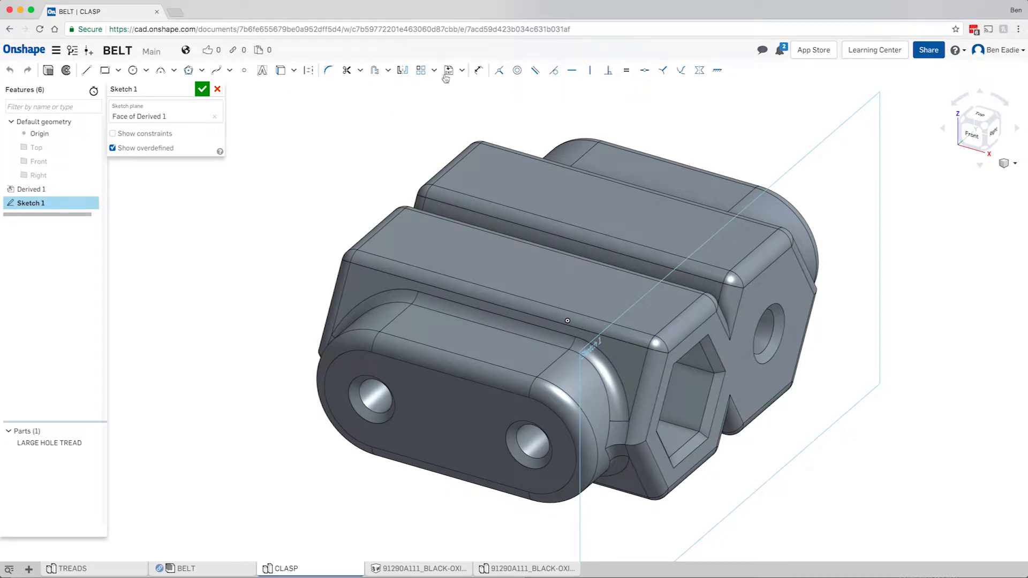
left_click(283, 74)
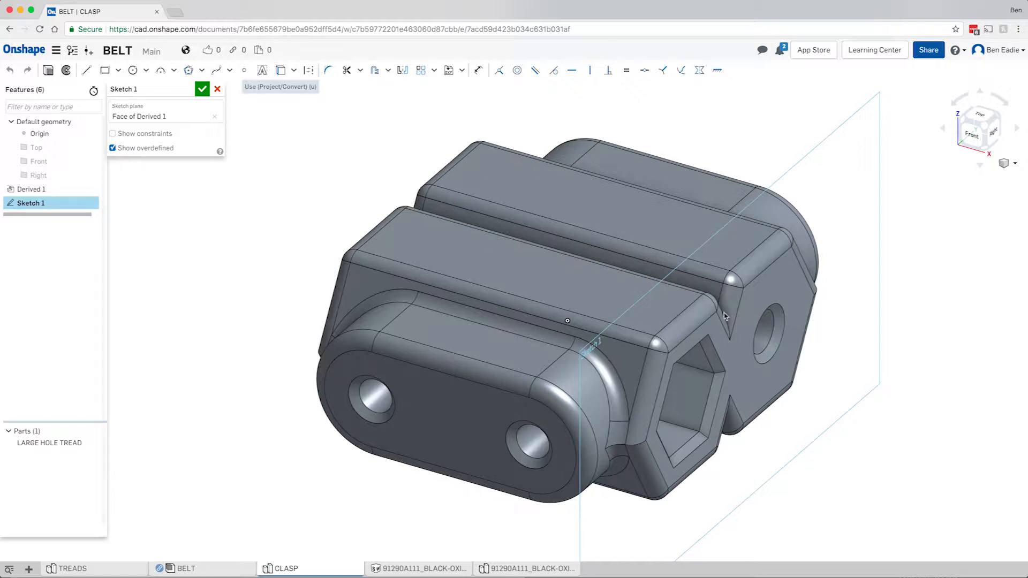
Project the outer boundary edges of the tread's end face into the sketch one by one with the Use tool
left_click(282, 72)
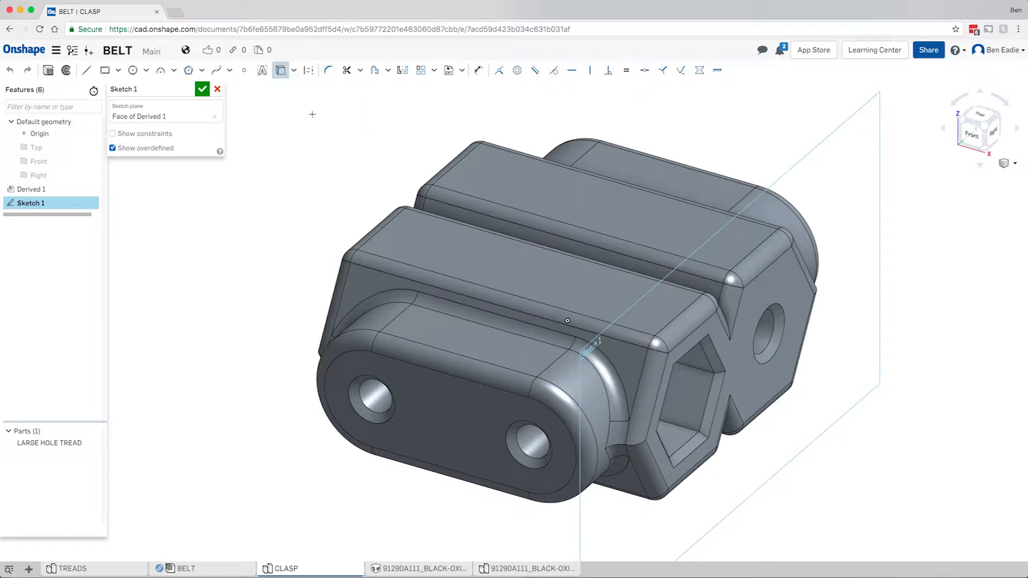
left_click(722, 325)
left_click(664, 374)
left_click(653, 459)
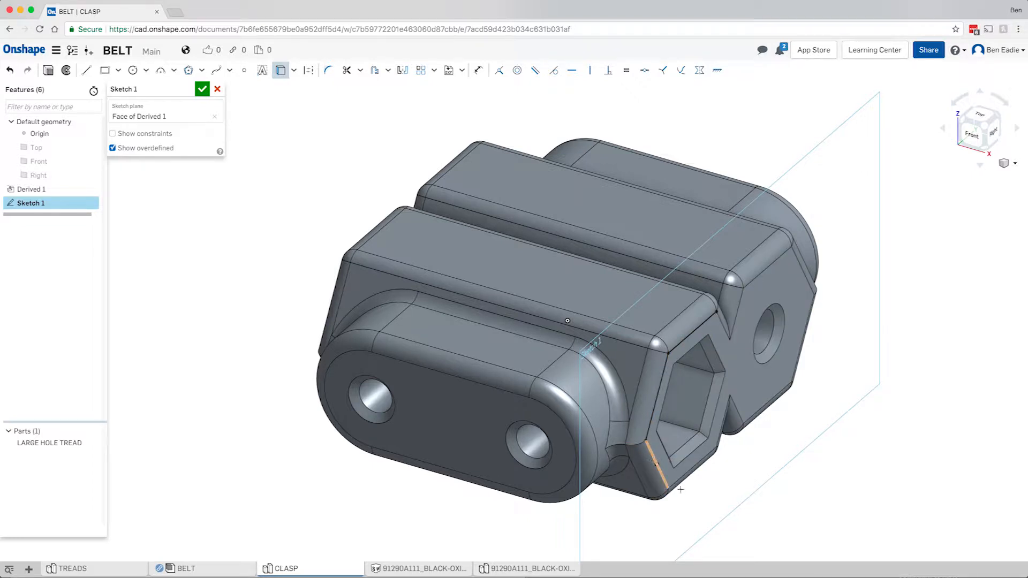
left_click(700, 462)
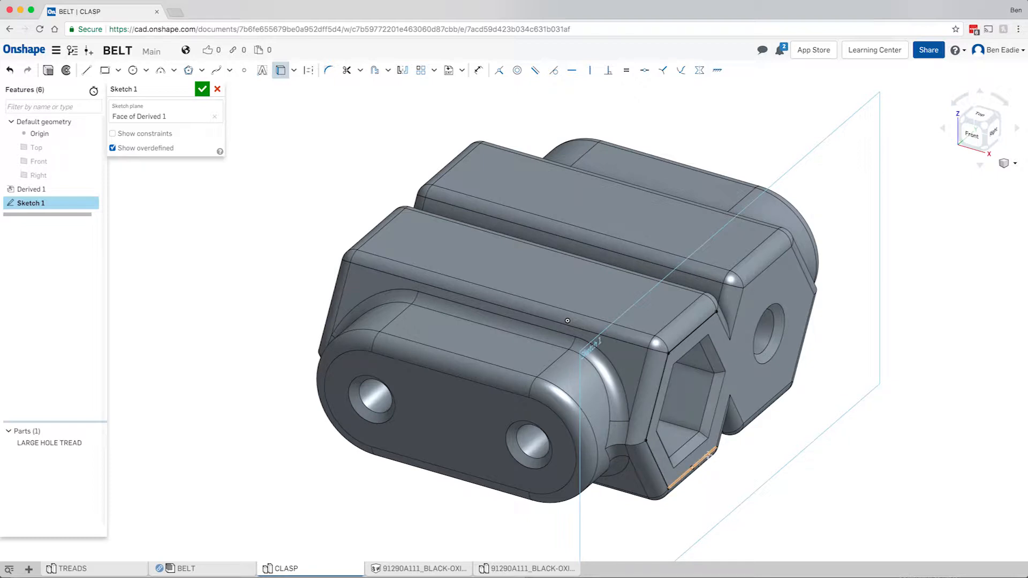
left_click(721, 427)
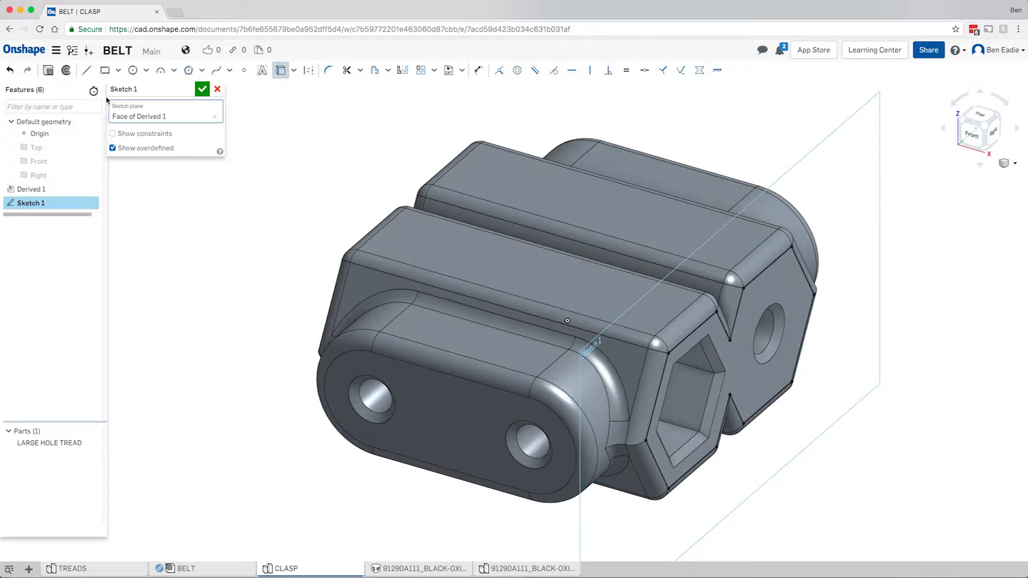
Extrude the end-face sketch in the reverse direction up to the tread's opposite end face, adding it to LARGE HOLE TREAD
left_click(48, 72)
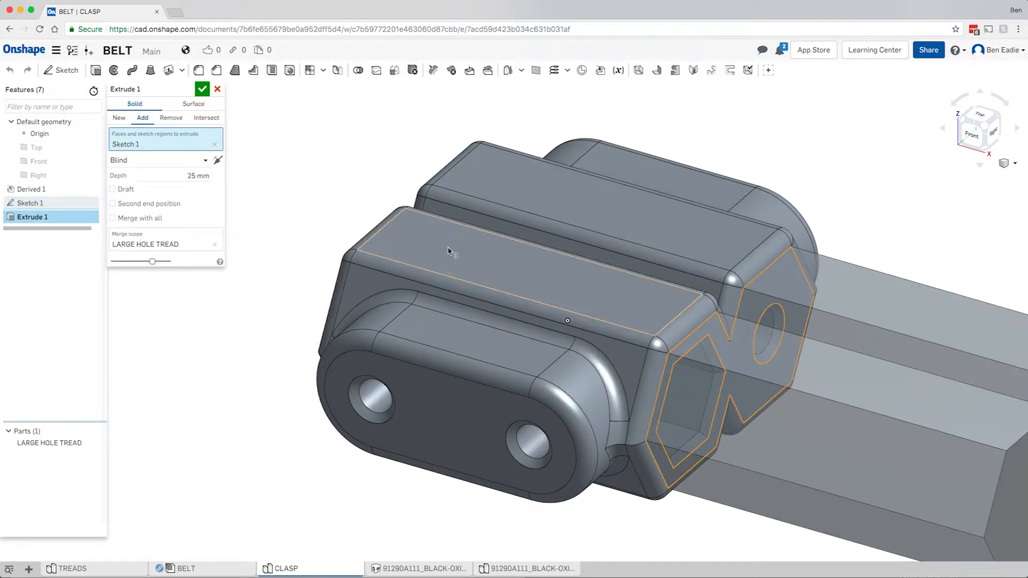
key("f")
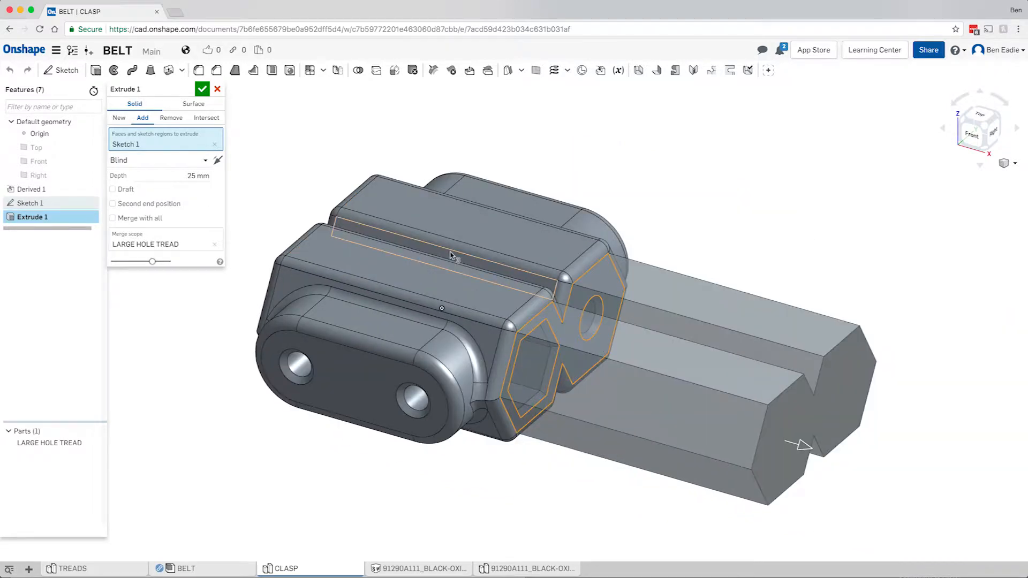
scroll(455, 259, "up", 1)
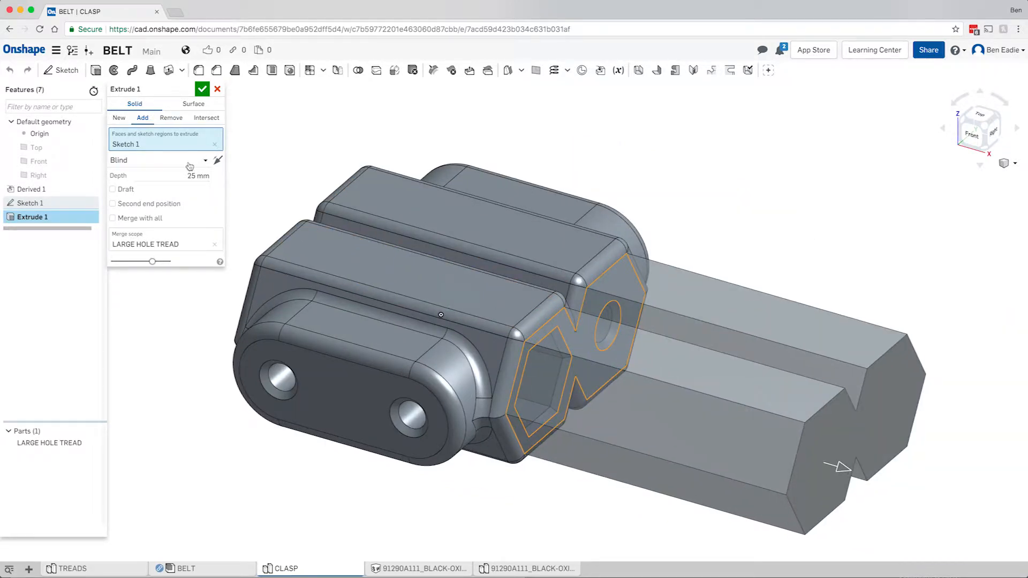
left_click(217, 160)
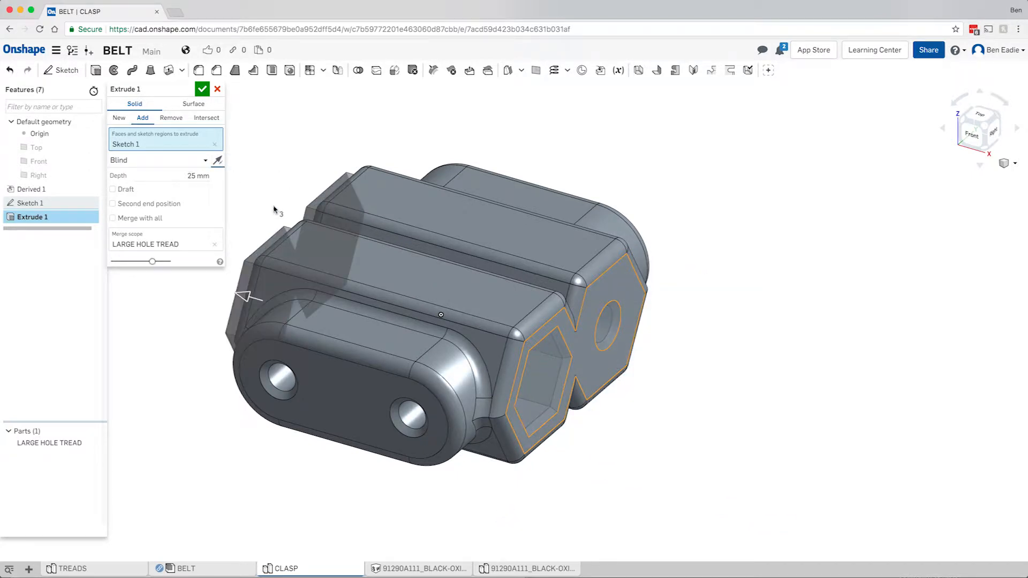
right_click_drag(343, 219, 326, 262)
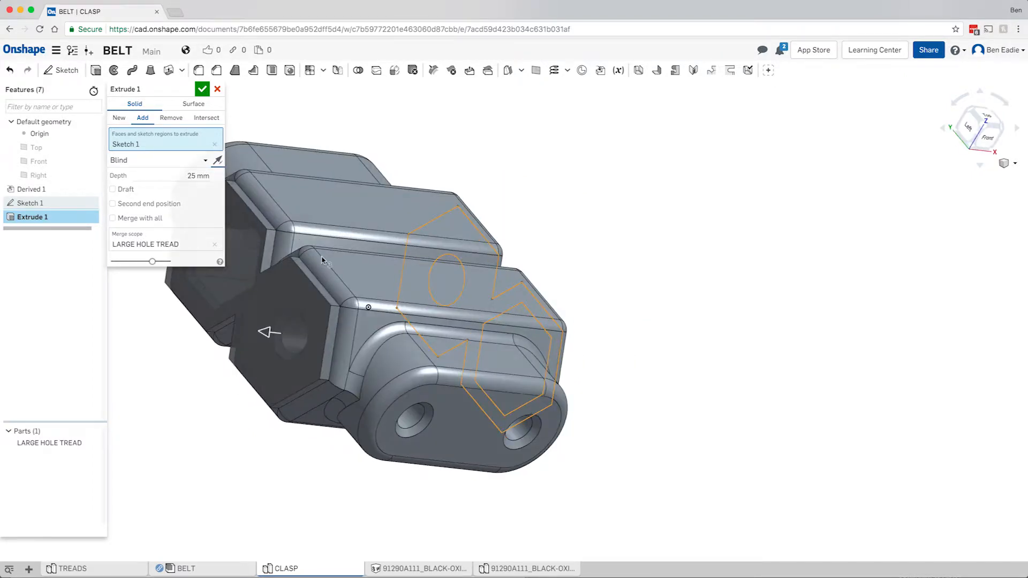
right_click_drag(254, 187, 206, 171)
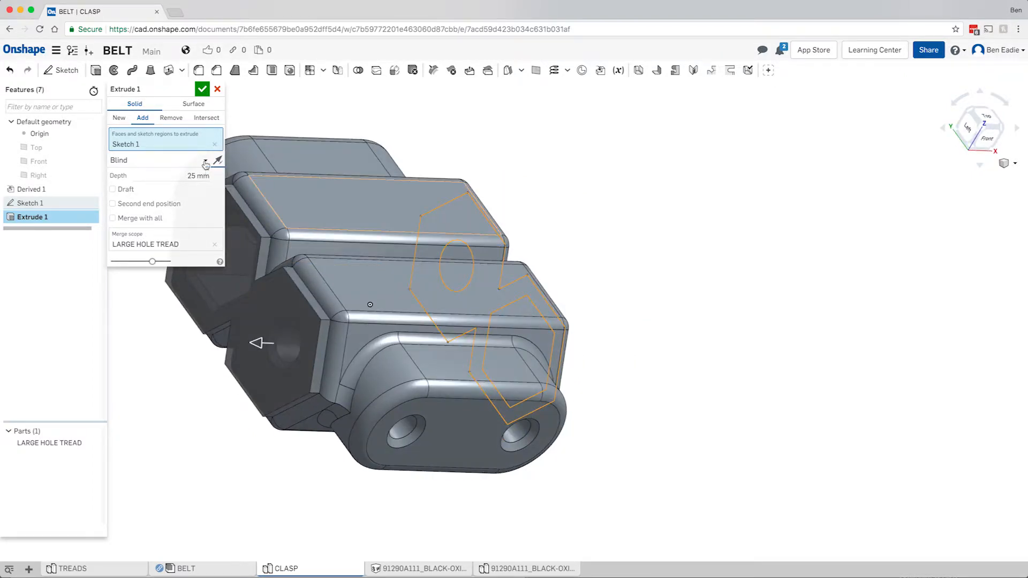
left_click(206, 161)
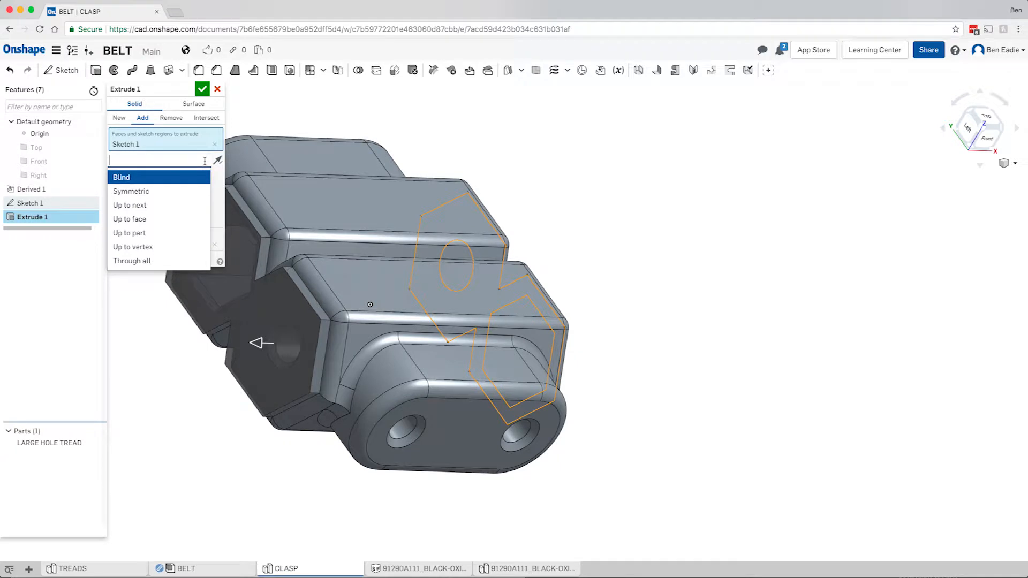
left_click(140, 220)
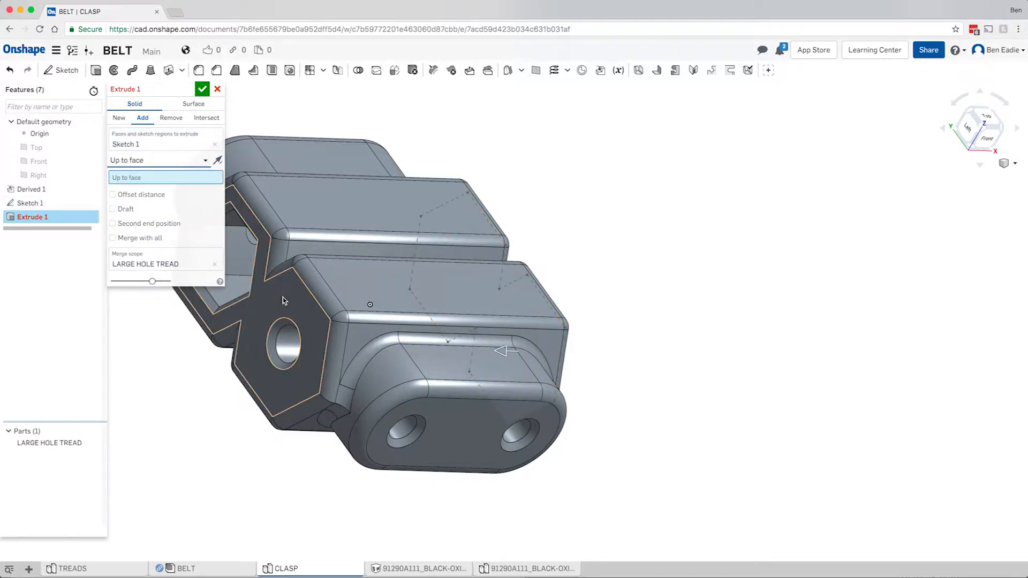
left_click(282, 299)
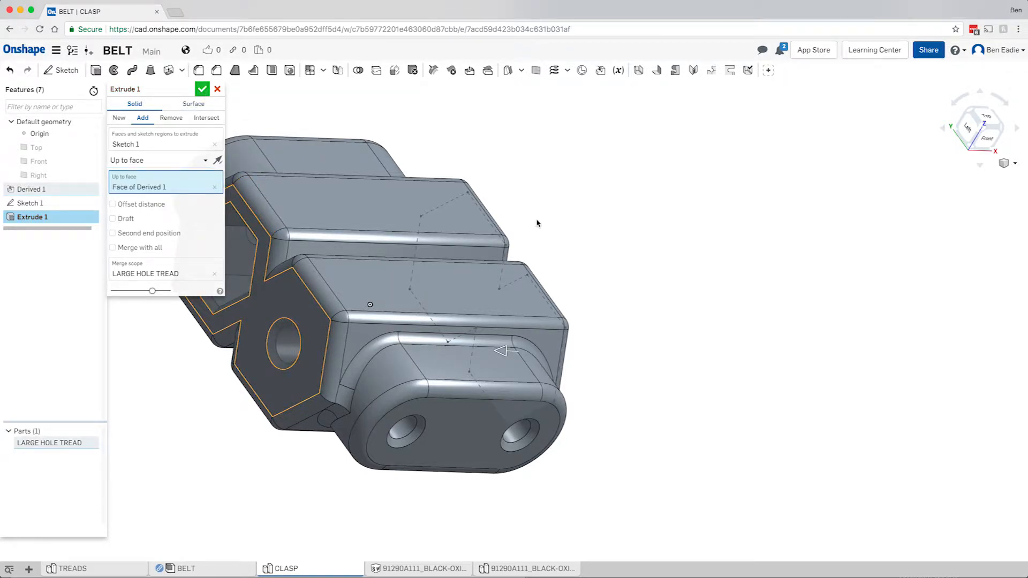
key("Return")
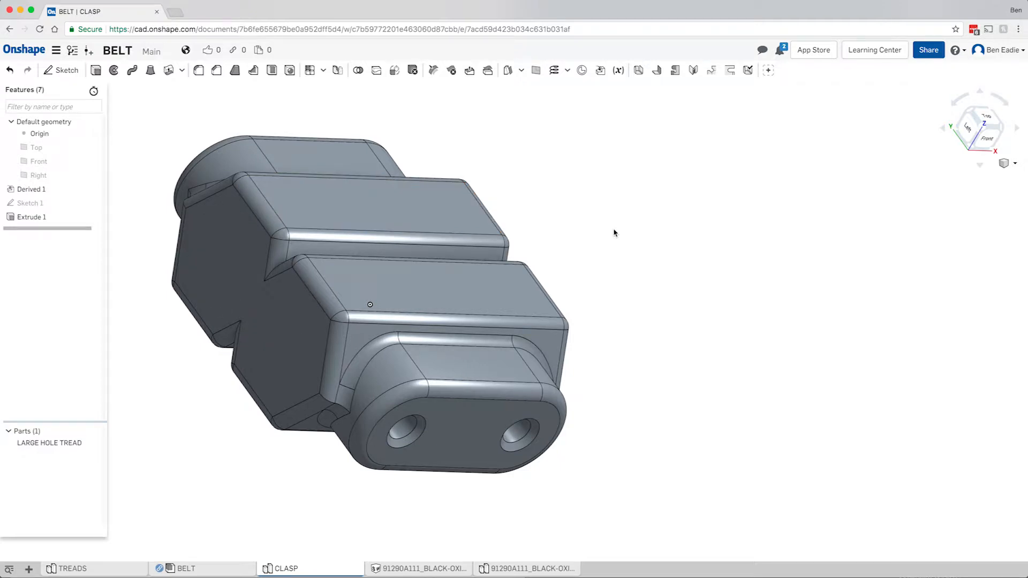
Show the Right plane and bring it fully into view together with the filled tread
right_click_drag(622, 230, 562, 238)
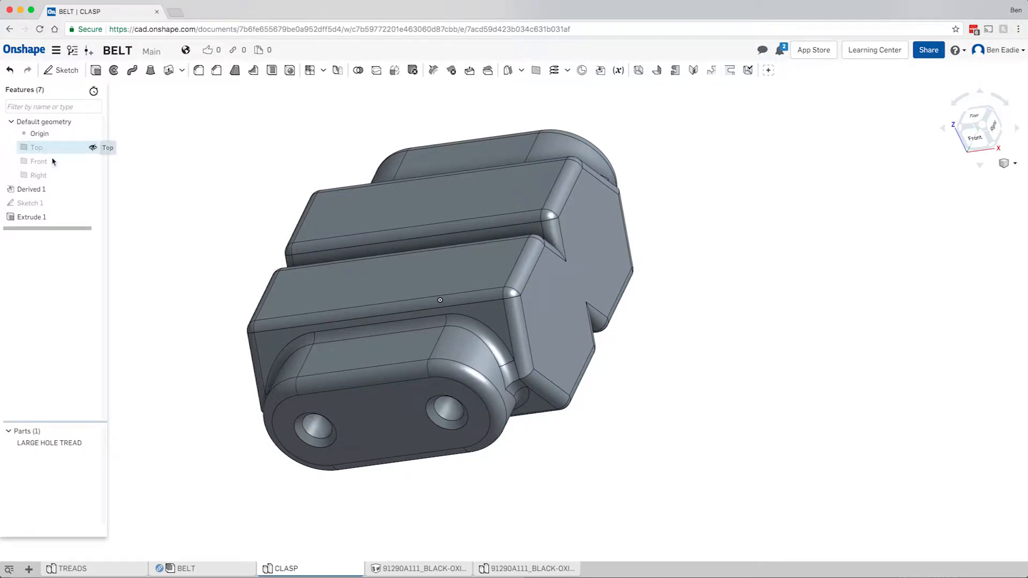
left_click(92, 177)
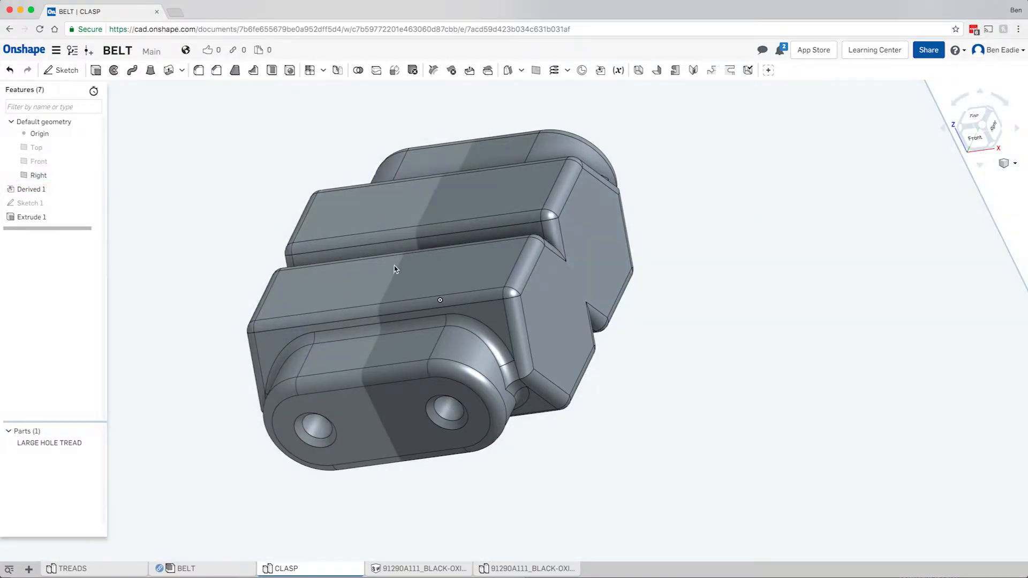
key("f")
key("shift+1")
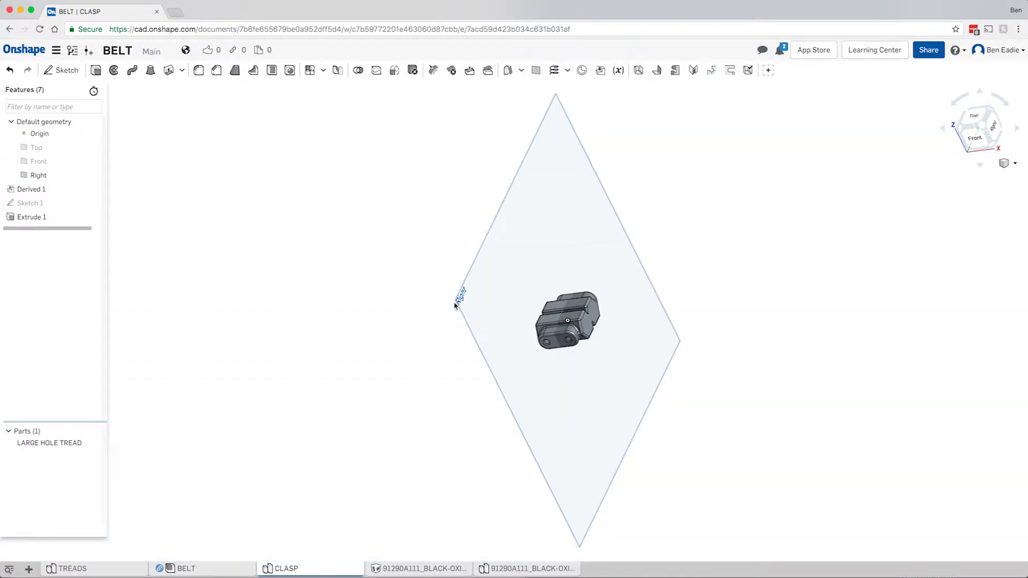
right_click_drag(448, 290, 442, 293)
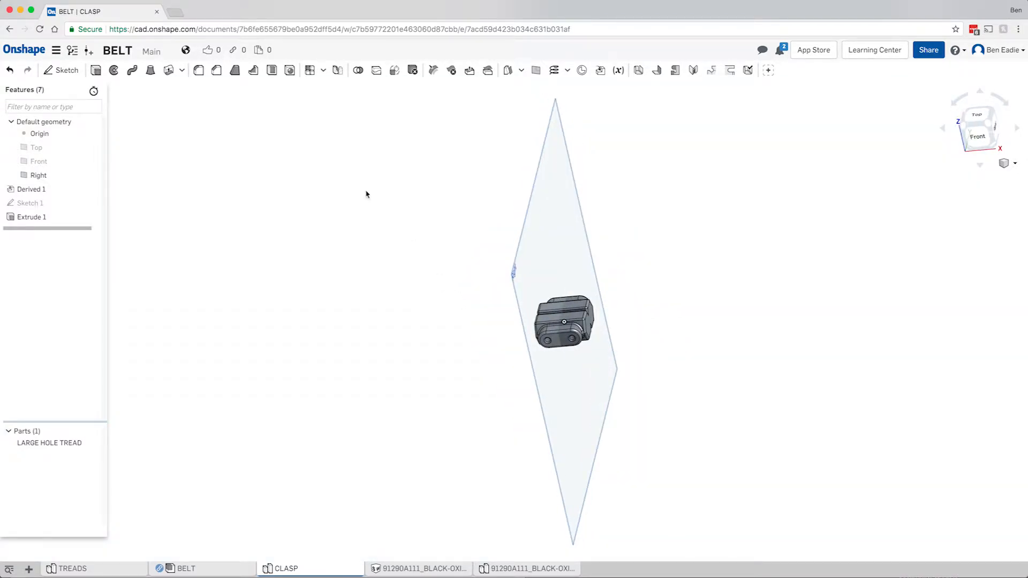
Split the LARGE HOLE TREAD part with the Right plane
left_click(376, 74)
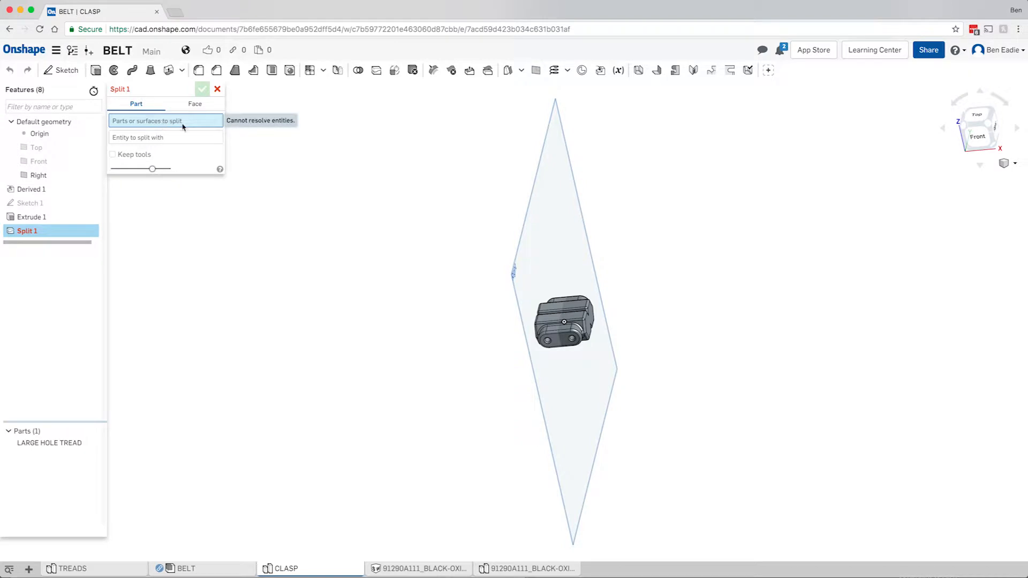
left_click(582, 320)
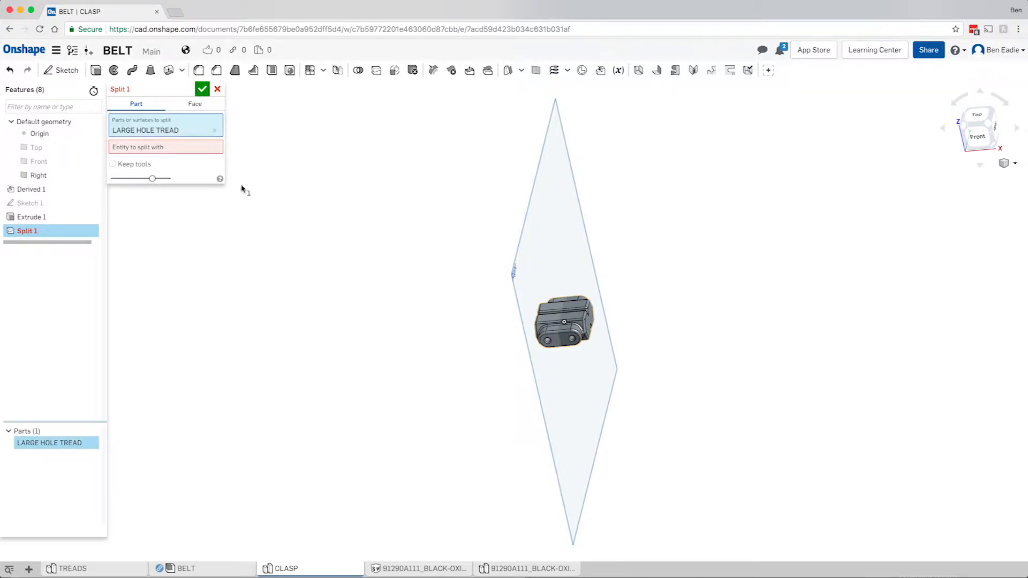
left_click(170, 153)
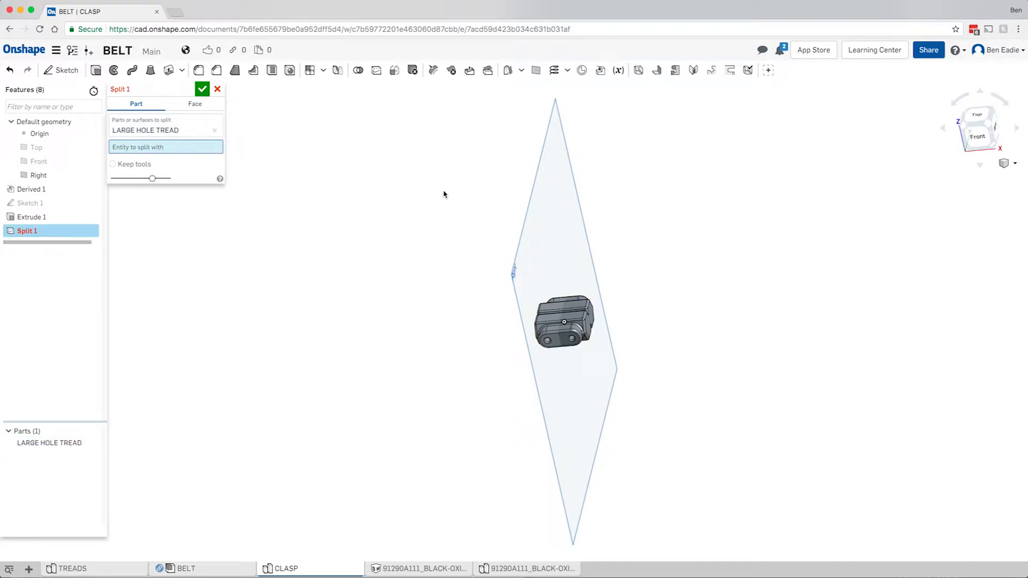
left_click(531, 208)
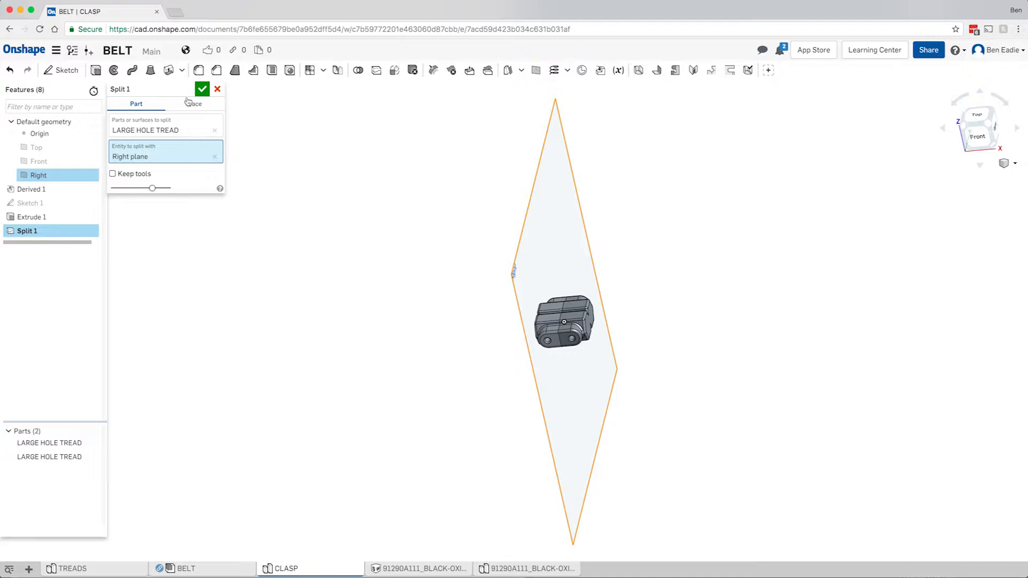
left_click(202, 91)
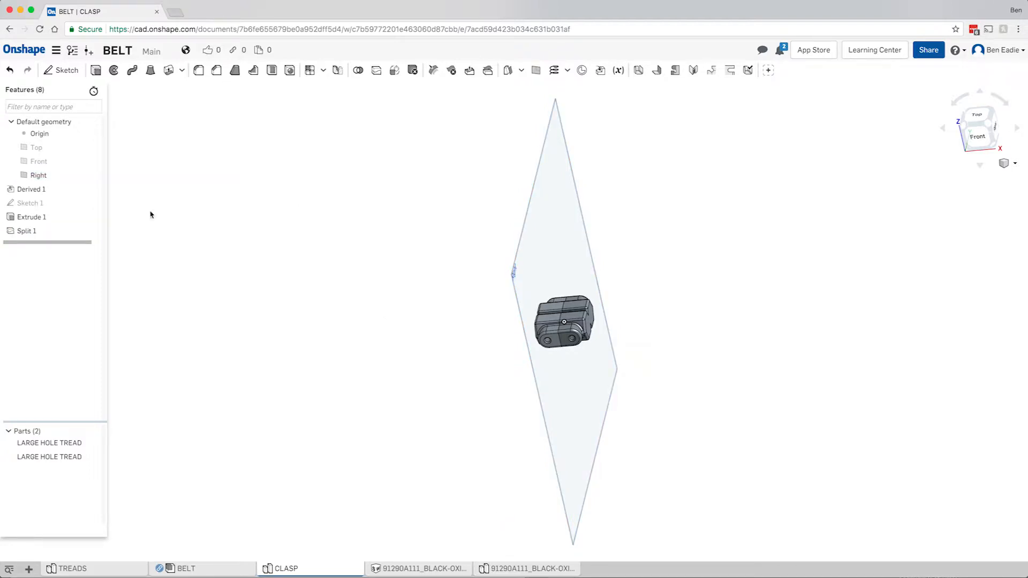
Hide the Right plane and highlight one split half of the tread to check the division
left_click(93, 176)
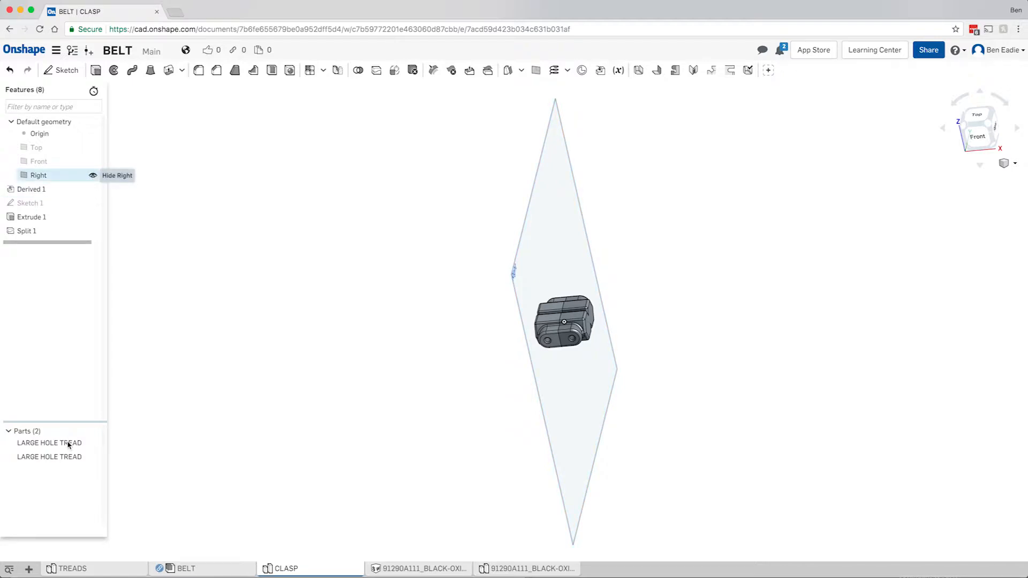
left_click(70, 447)
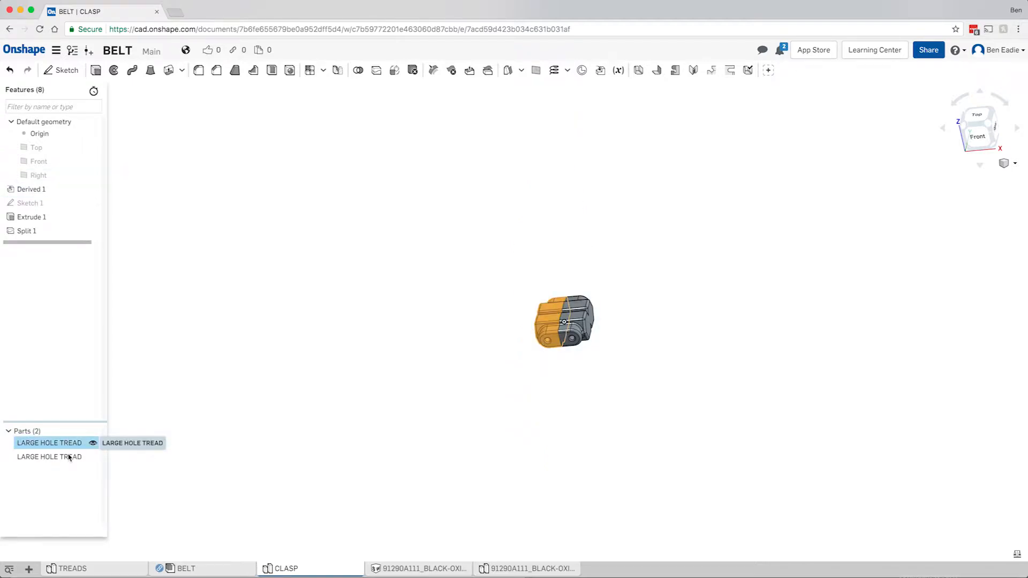
key("space")
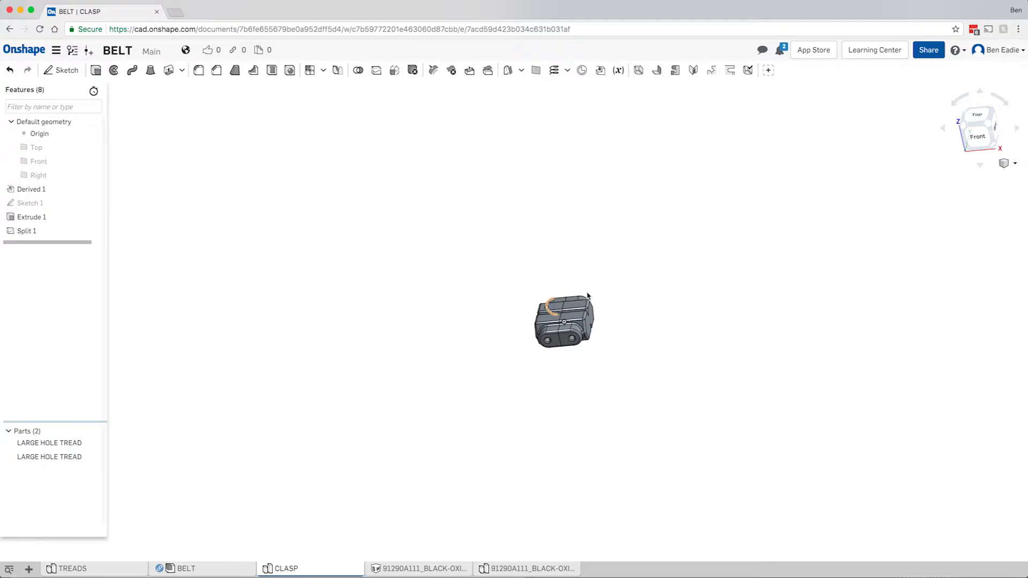
right_click_drag(610, 299, 574, 308)
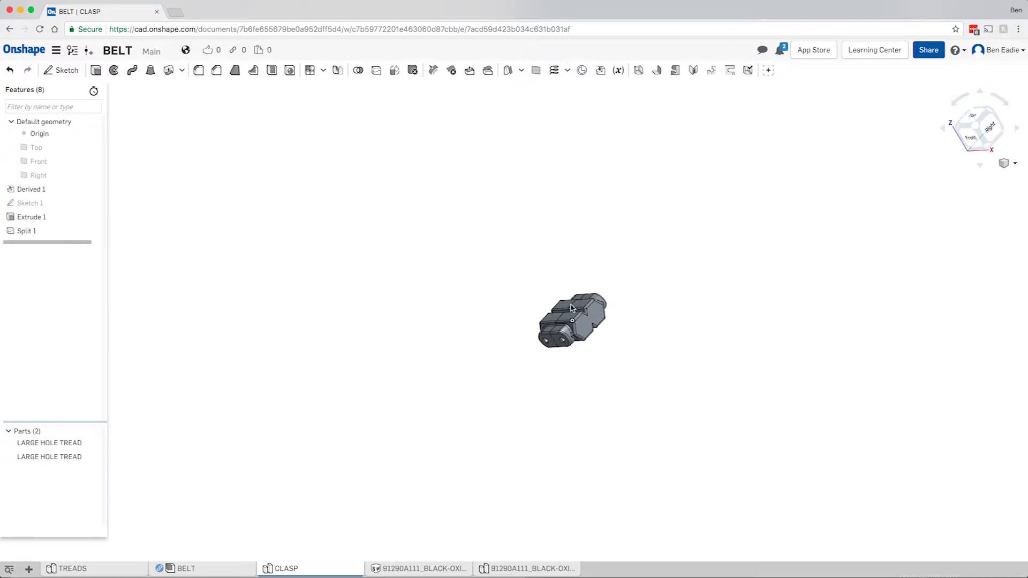
key("f")
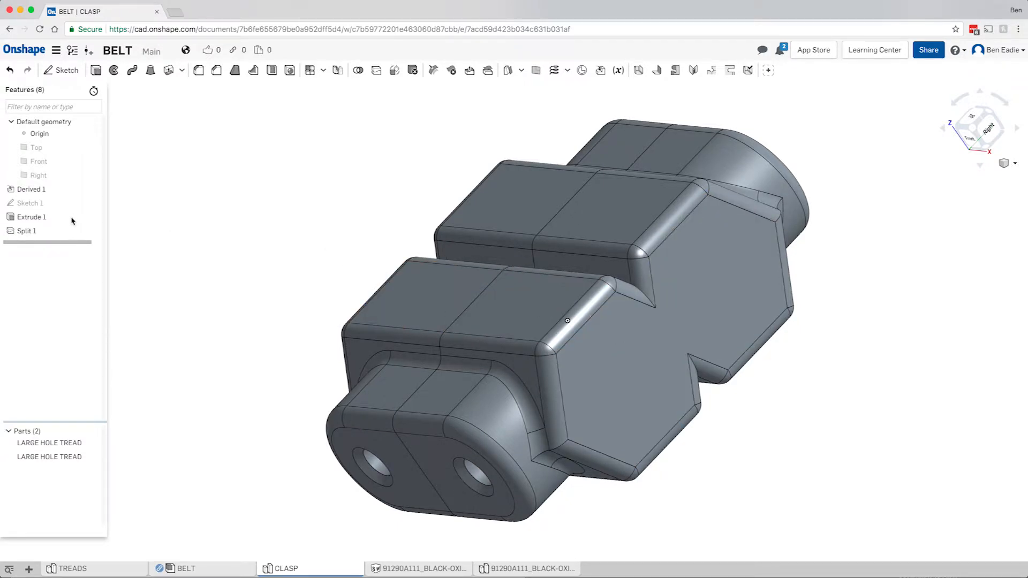
Roll the history back to just before the extrude and start a Delete face on the V-groove faces on the tread's upper side
left_click_drag(70, 244, 69, 214)
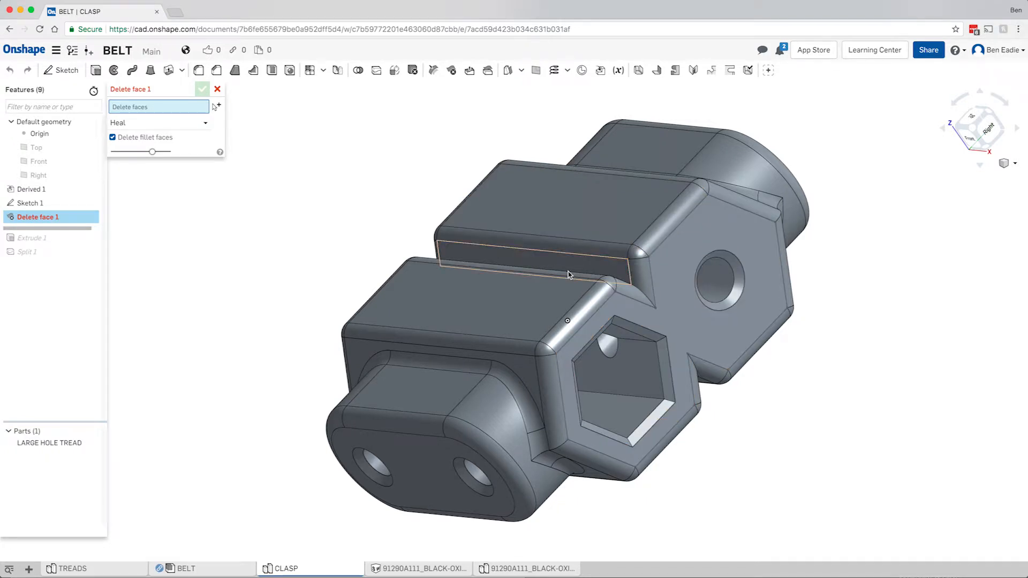
left_click(598, 252)
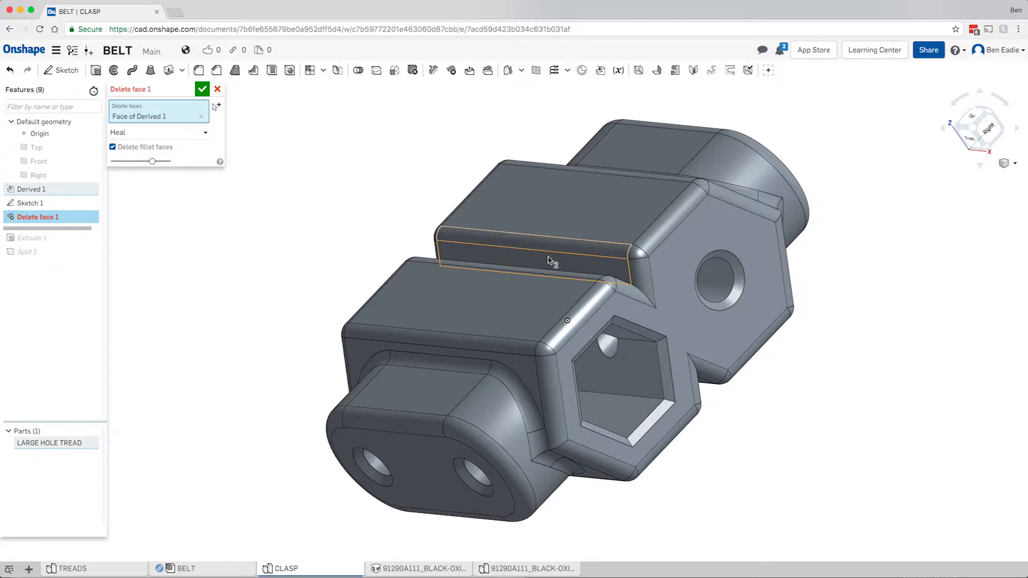
left_click(548, 274)
right_click_drag(545, 277, 559, 293)
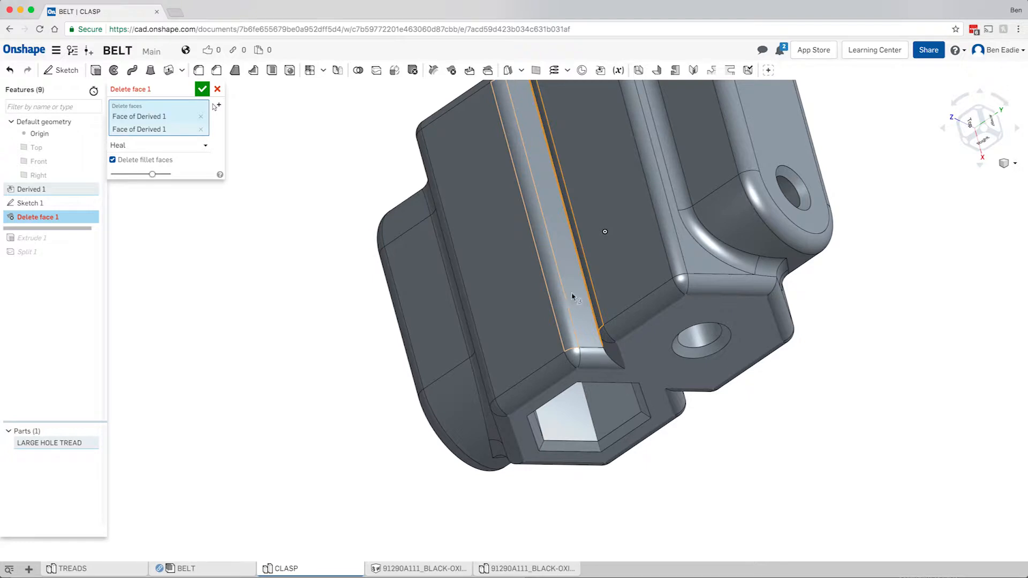
left_click(576, 295)
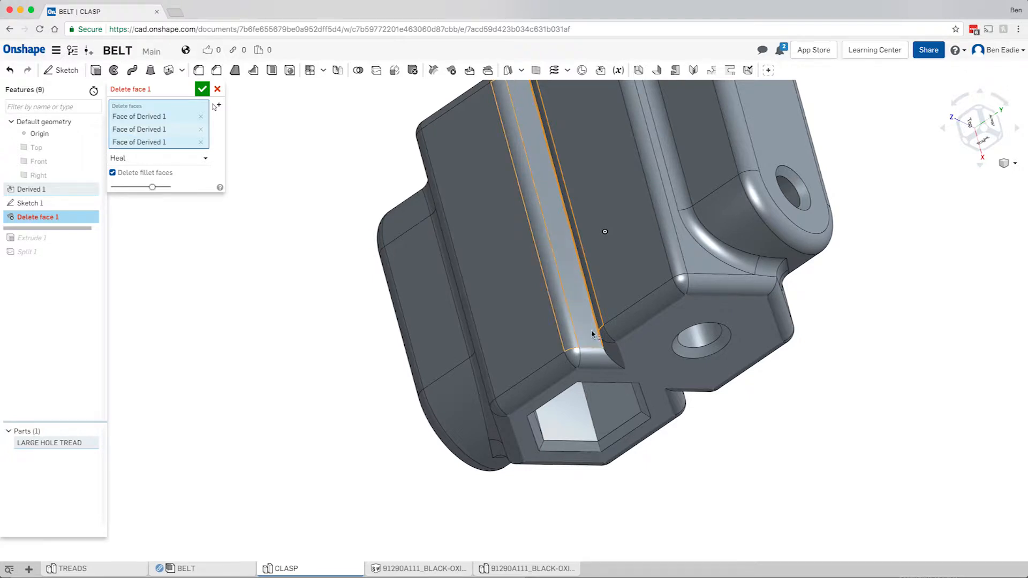
left_click(593, 361)
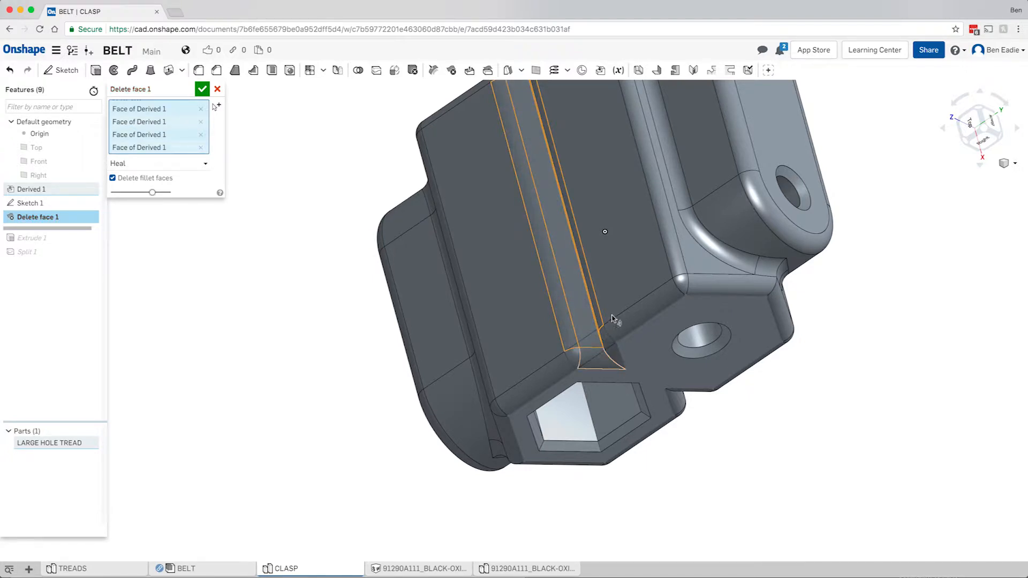
Add the V-groove faces on the tread's opposite side to the Delete face selection and remove all selected faces with Heal
right_click_drag(613, 317, 623, 300)
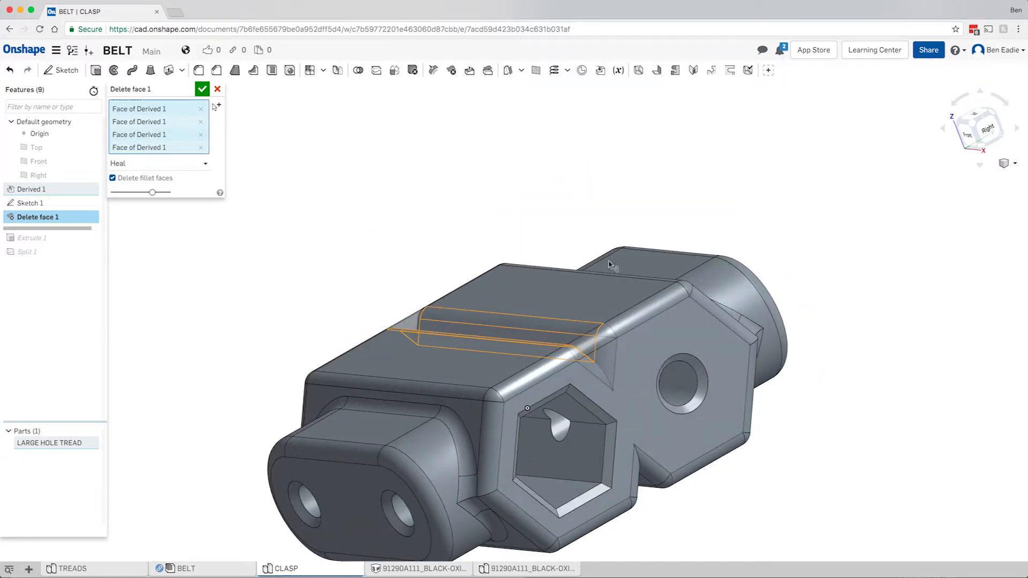
right_click_drag(606, 239, 604, 222)
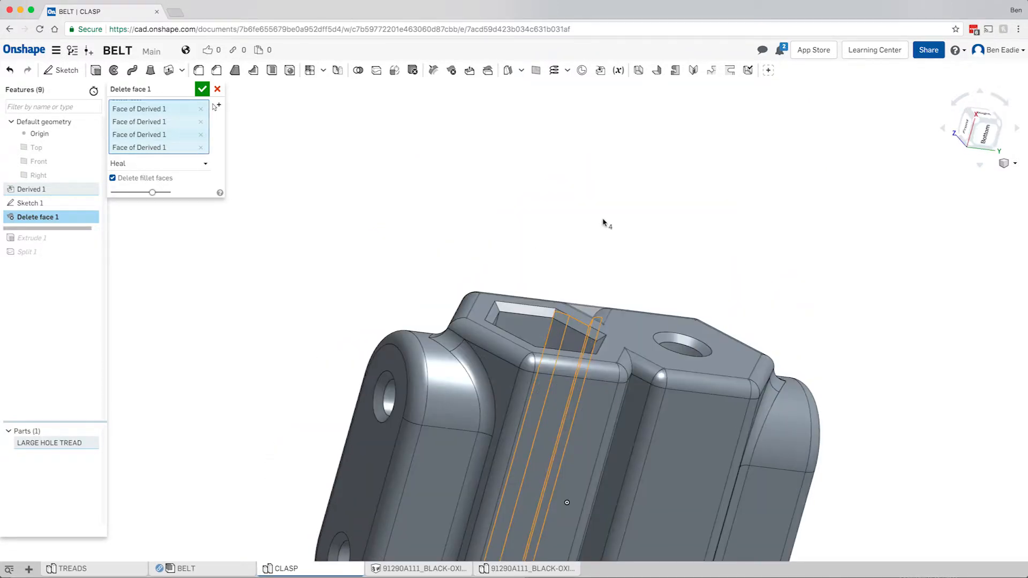
left_click(636, 401)
left_click(644, 361)
right_click_drag(644, 361, 601, 366)
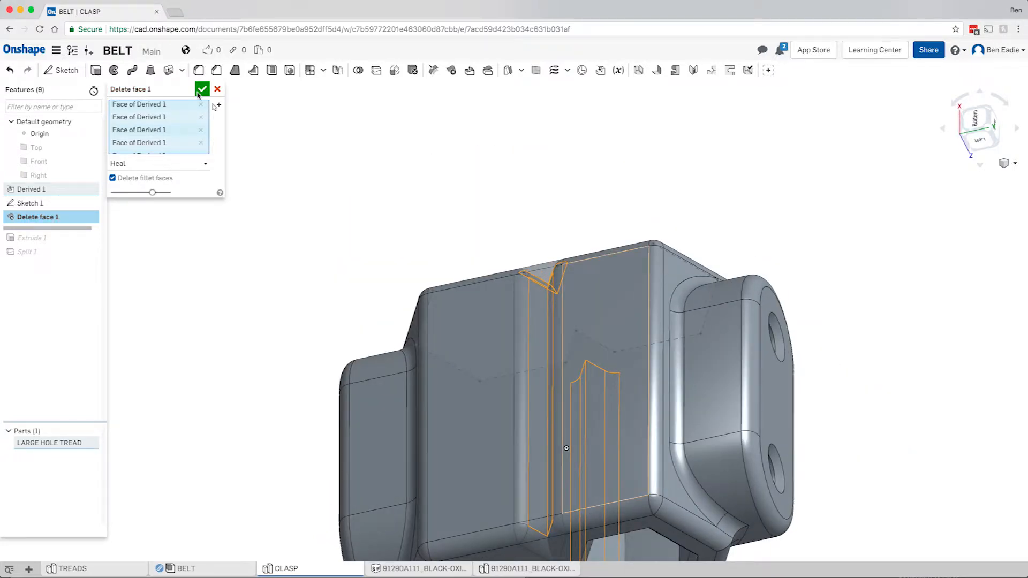
key("Return")
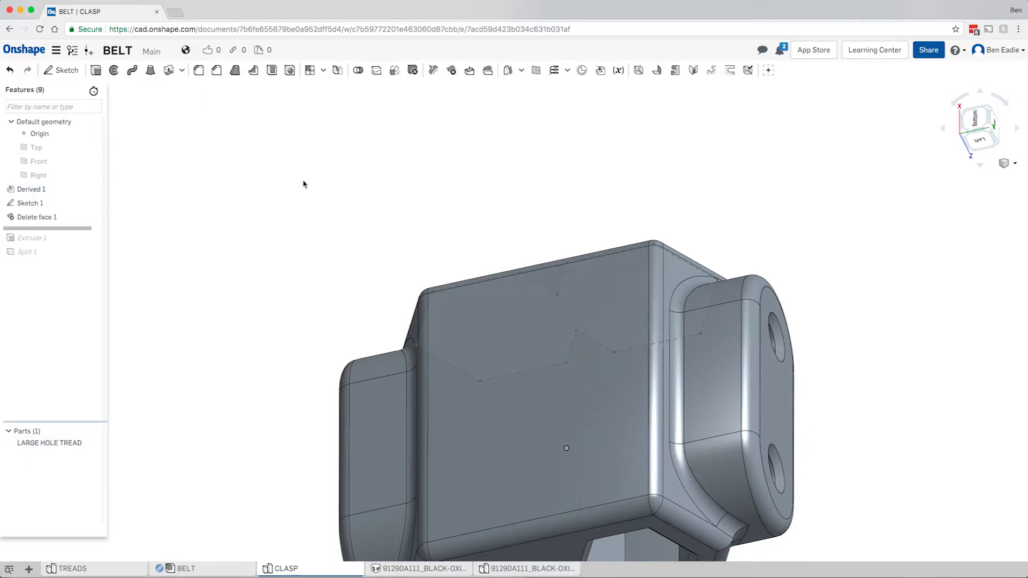
Roll the history forward past the split and inspect the rebuilt solid tread
left_click_drag(86, 229, 81, 250)
left_click_drag(81, 250, 81, 253)
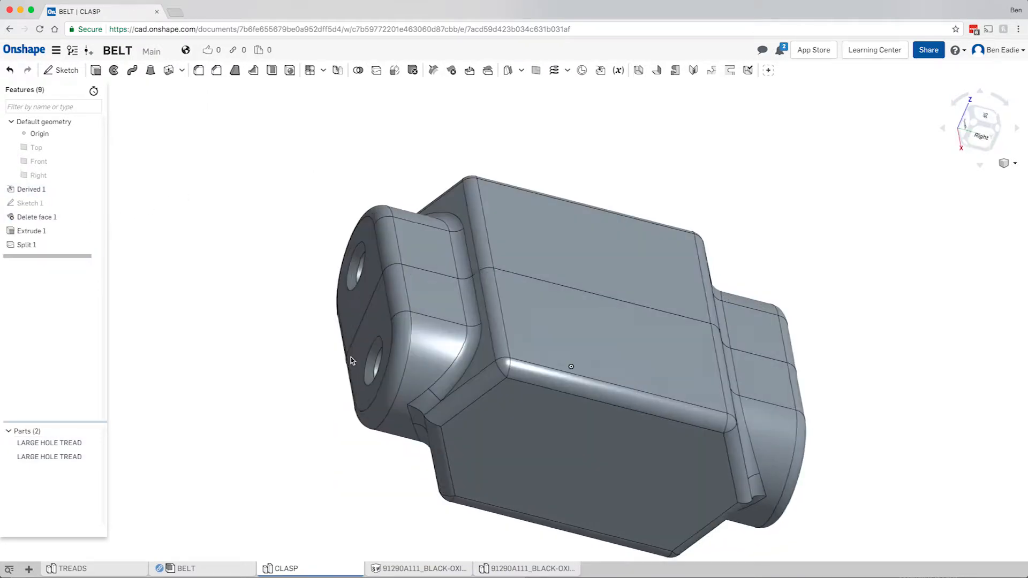
right_click_drag(351, 358, 457, 341)
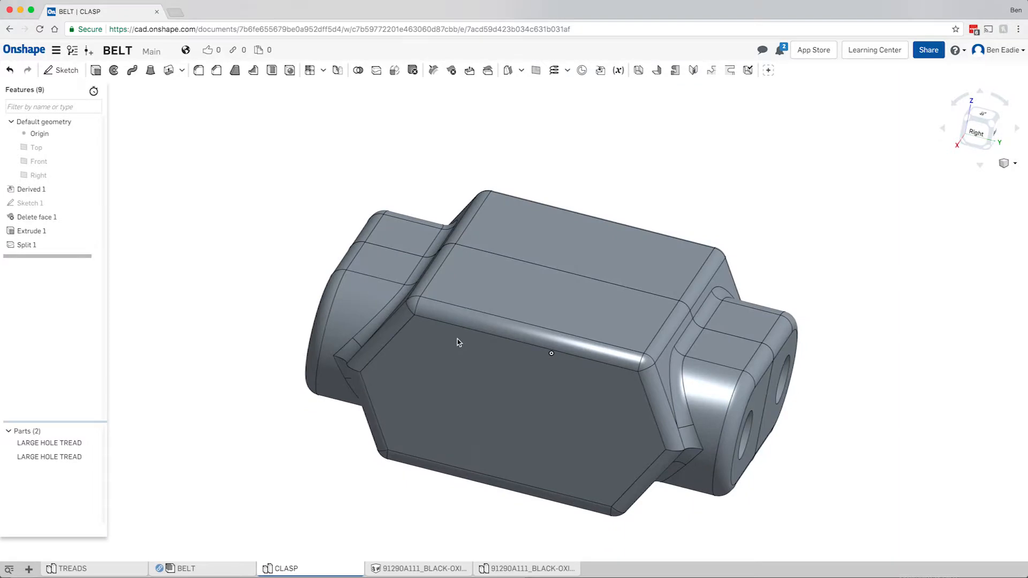
Sketch on the tread half's flat hexagonal outer face and offset the face outline inward as a smaller hexagon
left_click(483, 359)
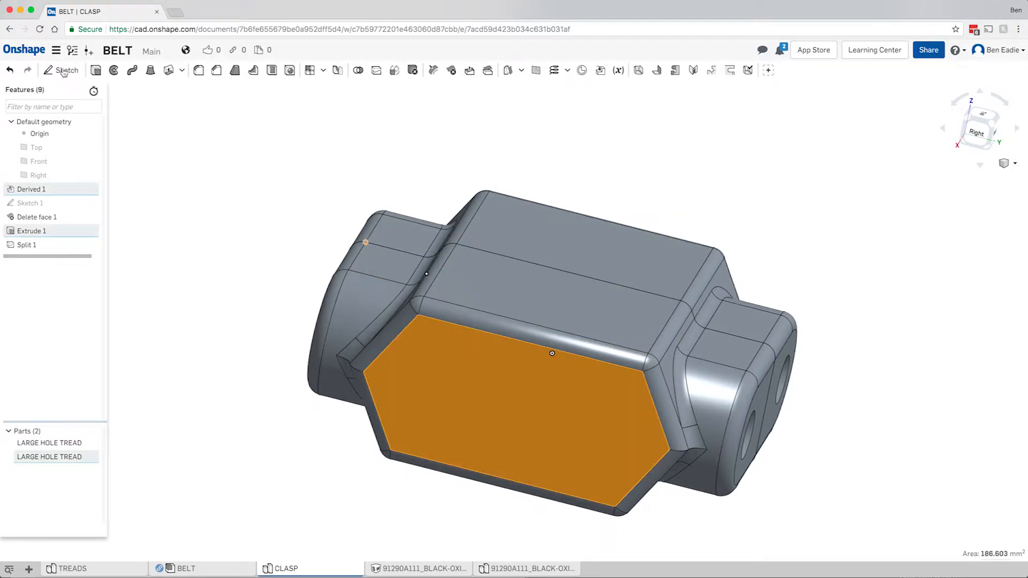
left_click(63, 71)
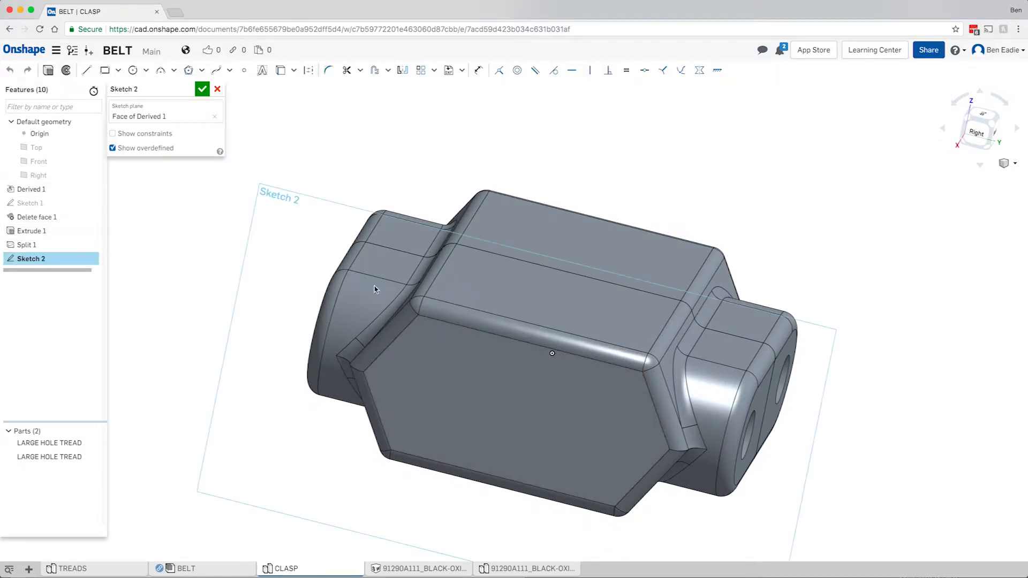
left_click(376, 72)
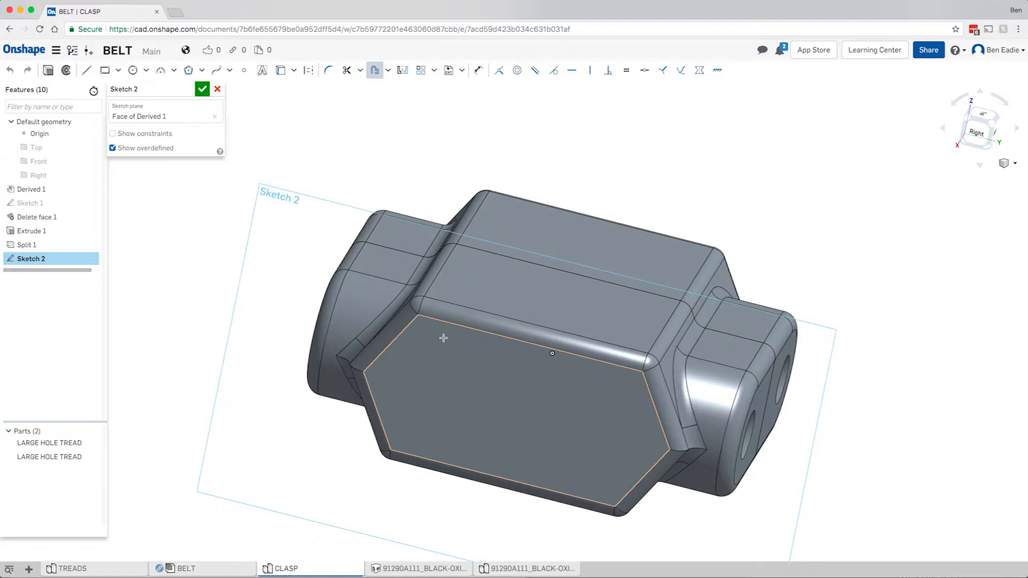
left_click(442, 339)
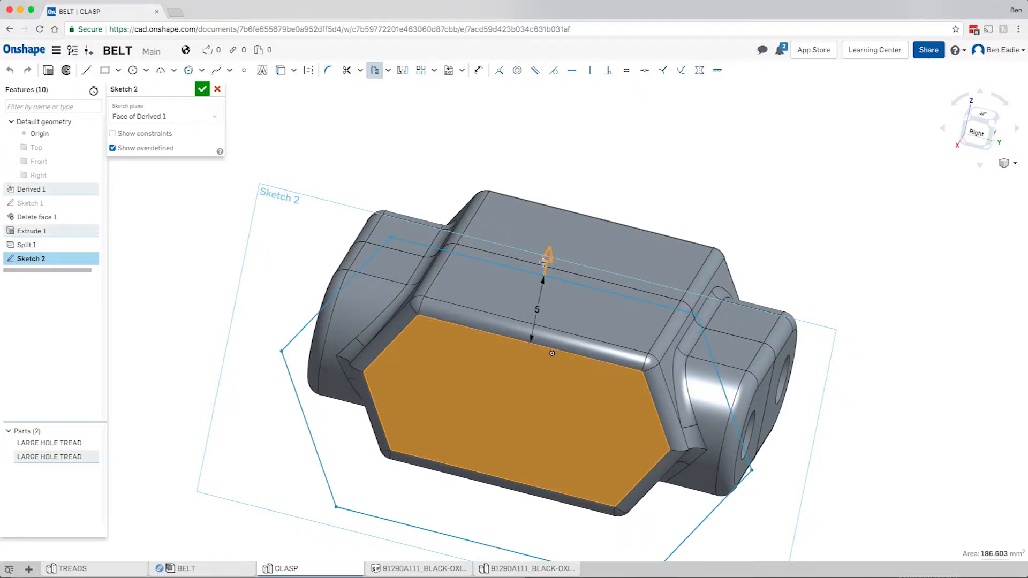
left_click_drag(537, 276, 513, 350)
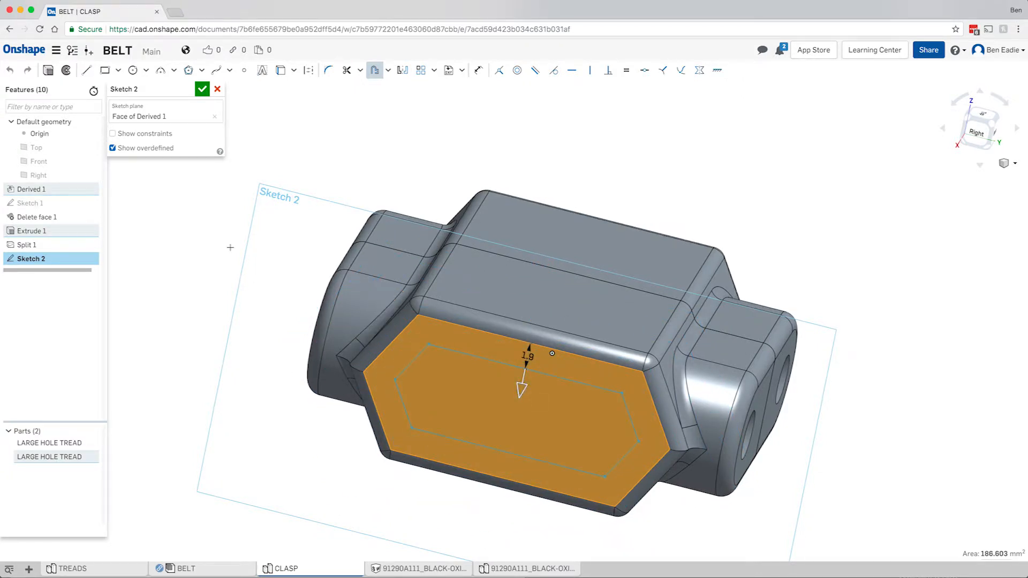
left_click(529, 353)
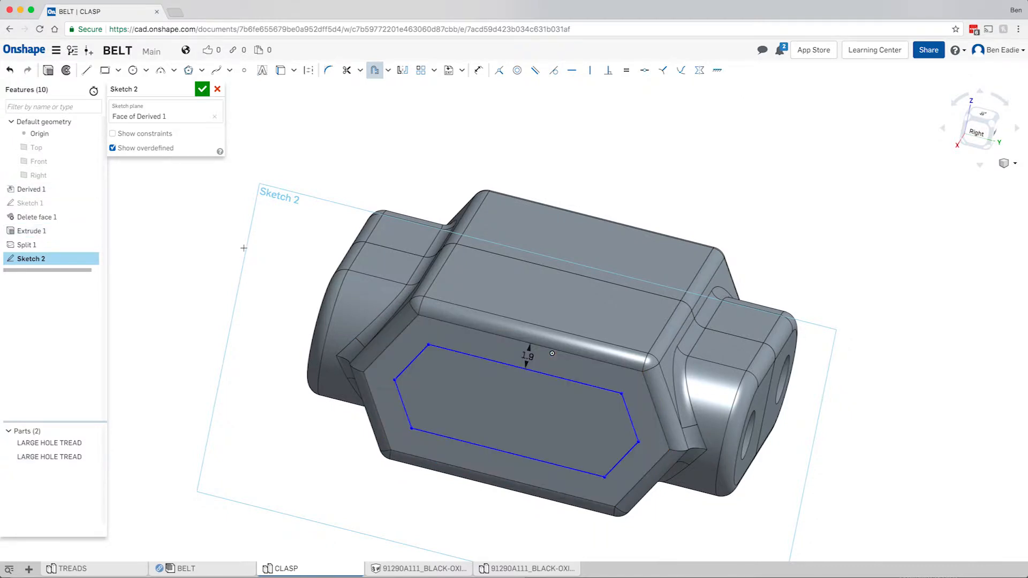
double_click(529, 354)
key("Return")
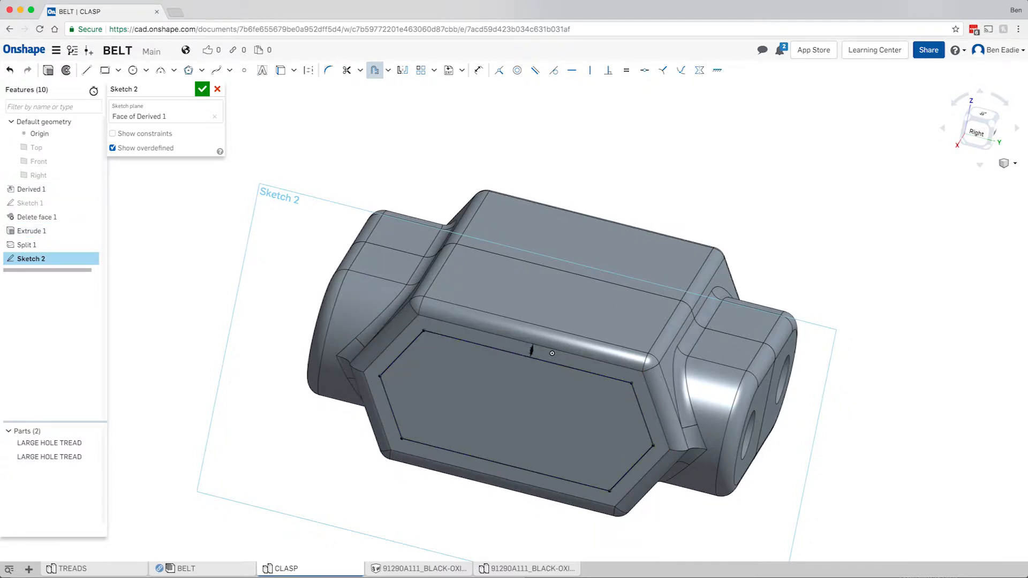
Extrude the hexagon sketch as a 25 mm Blind Remove, with only the tread half carrying the sketched face as merge scope
left_click(49, 70)
left_click(143, 117)
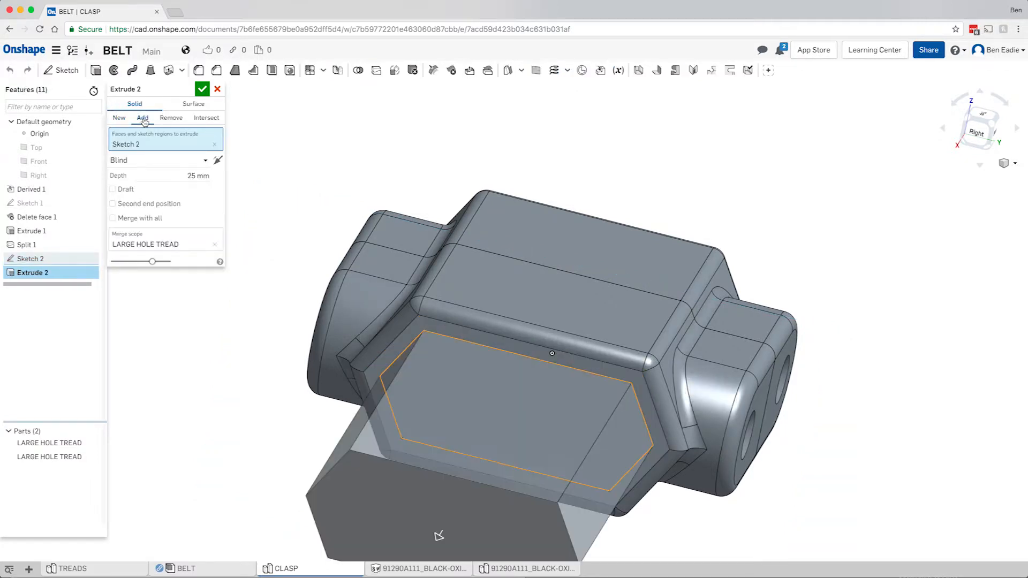
left_click(169, 119)
left_click(148, 241)
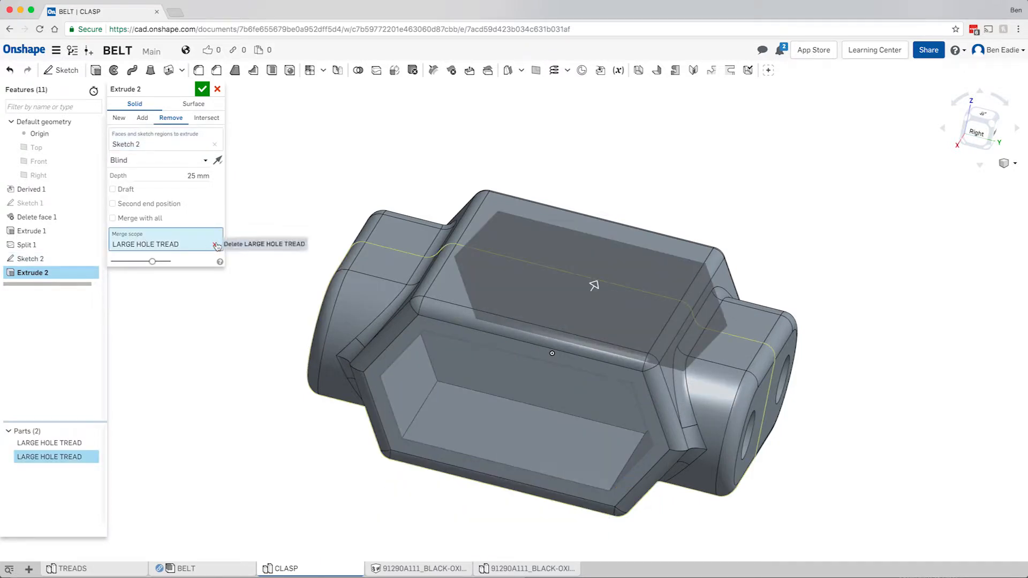
left_click(323, 251)
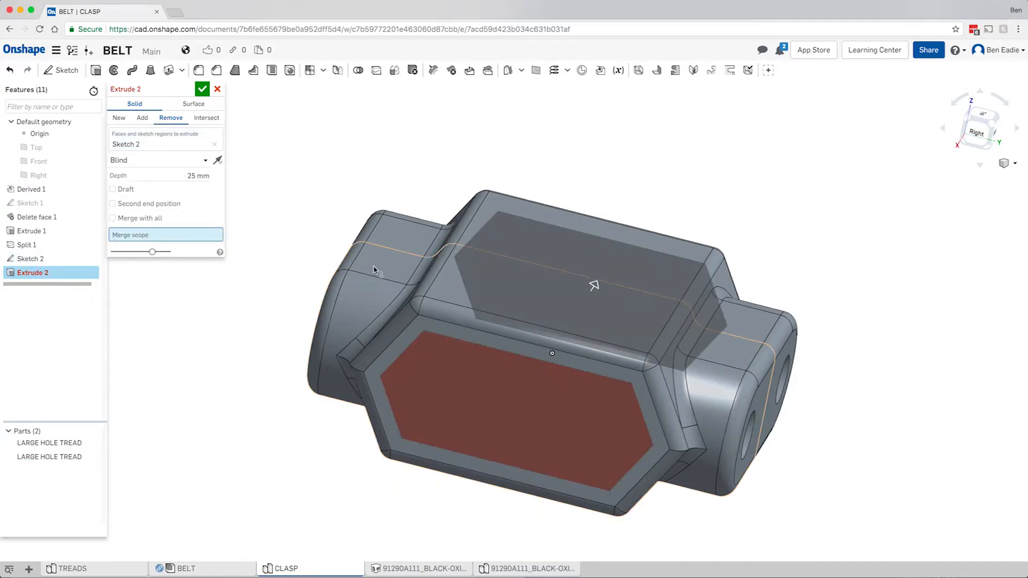
left_click(374, 267)
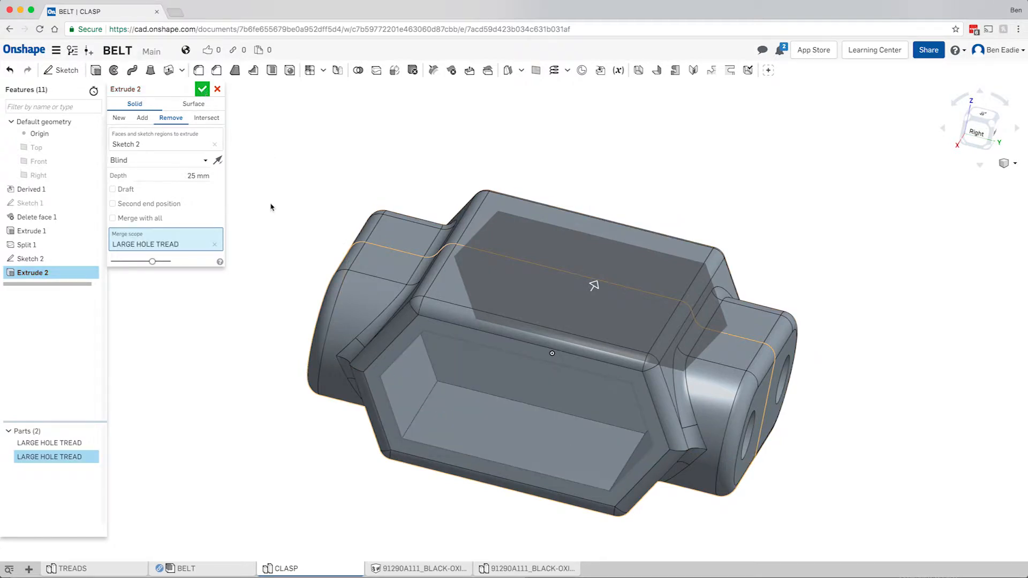
key("Return")
Start a sketch on the hexagonal floor face at the bottom of the new pocket
right_click_drag(270, 255, 521, 393)
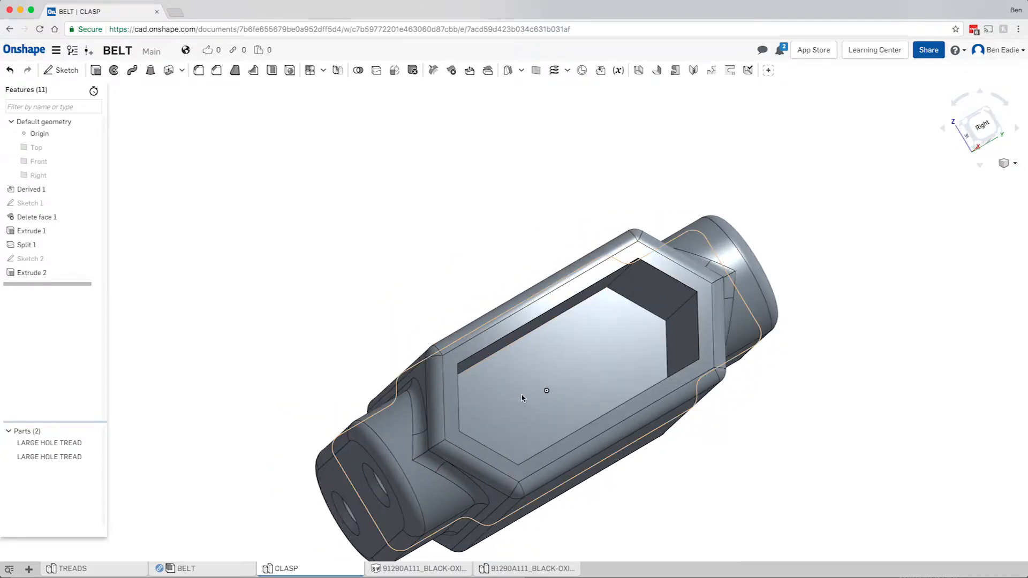
left_click(523, 396)
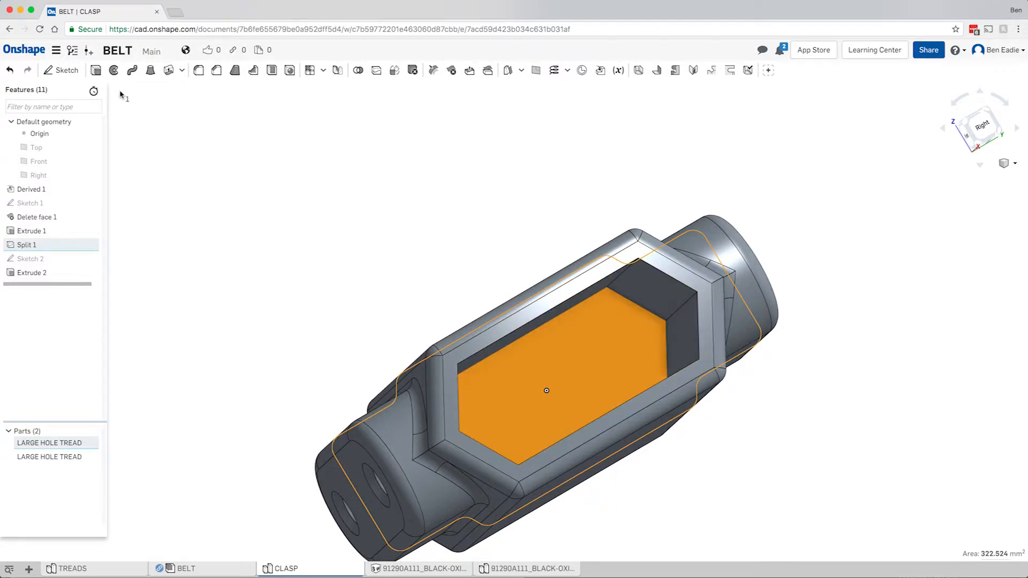
left_click(64, 71)
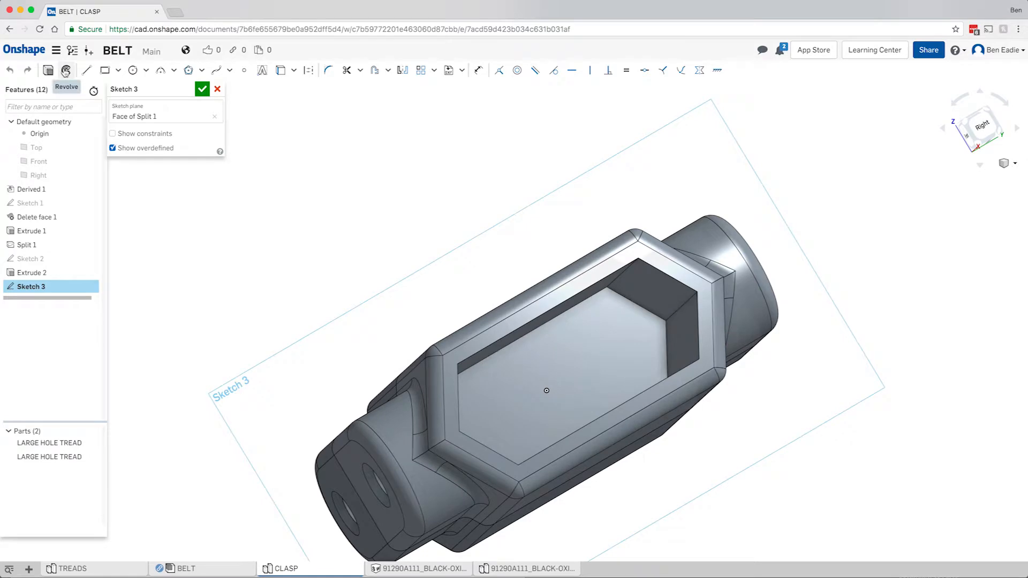
key("n")
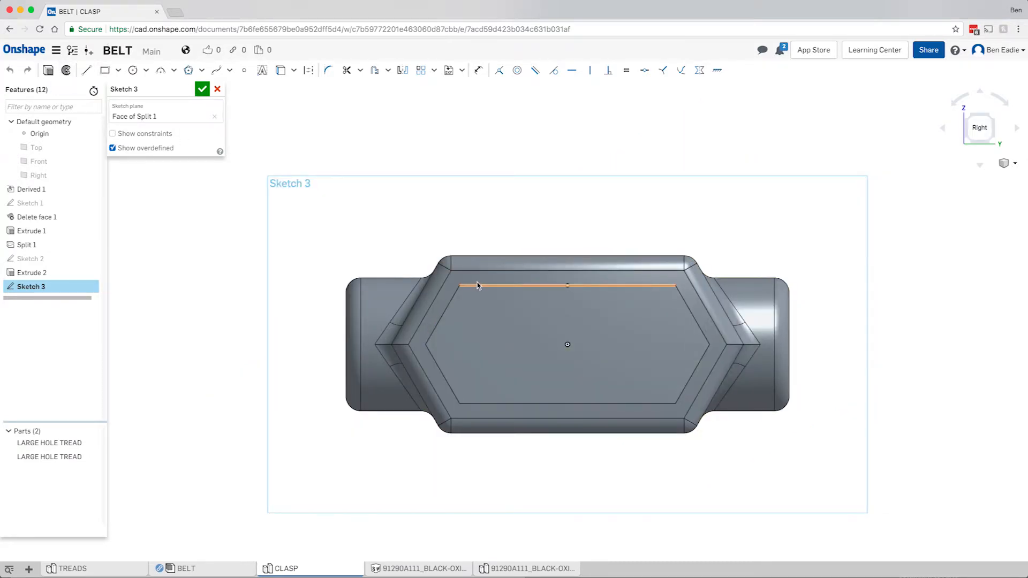
left_click(477, 309)
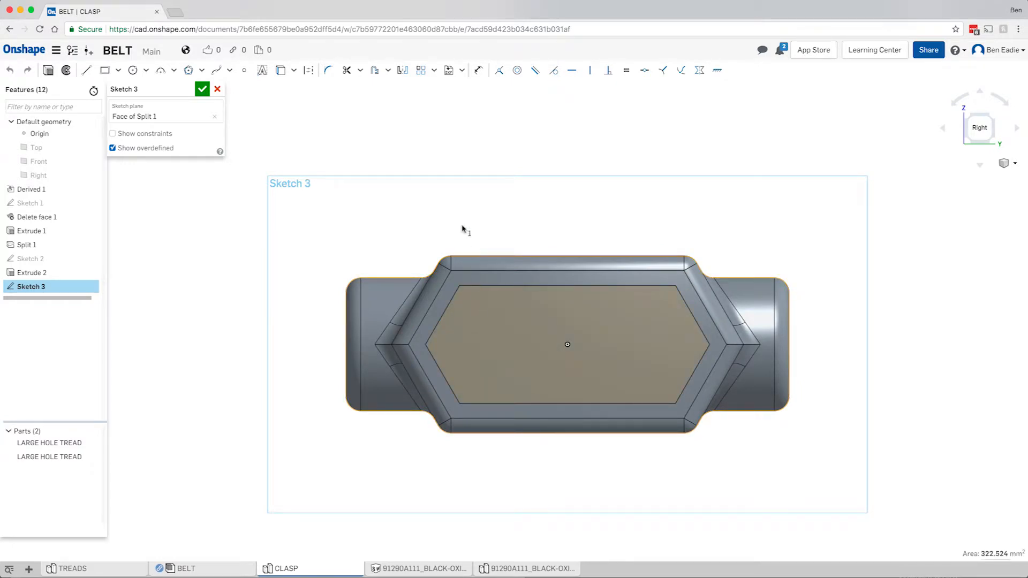
key("space")
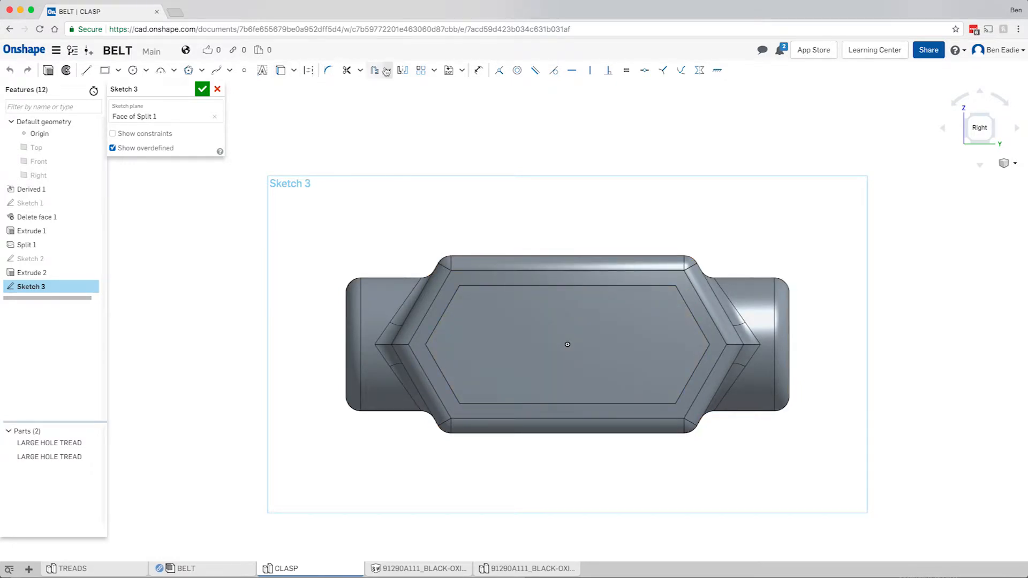
Offset all six pocket edges inward by 0.3 mm to form a smaller hexagon, and finish the sketch
left_click(475, 286)
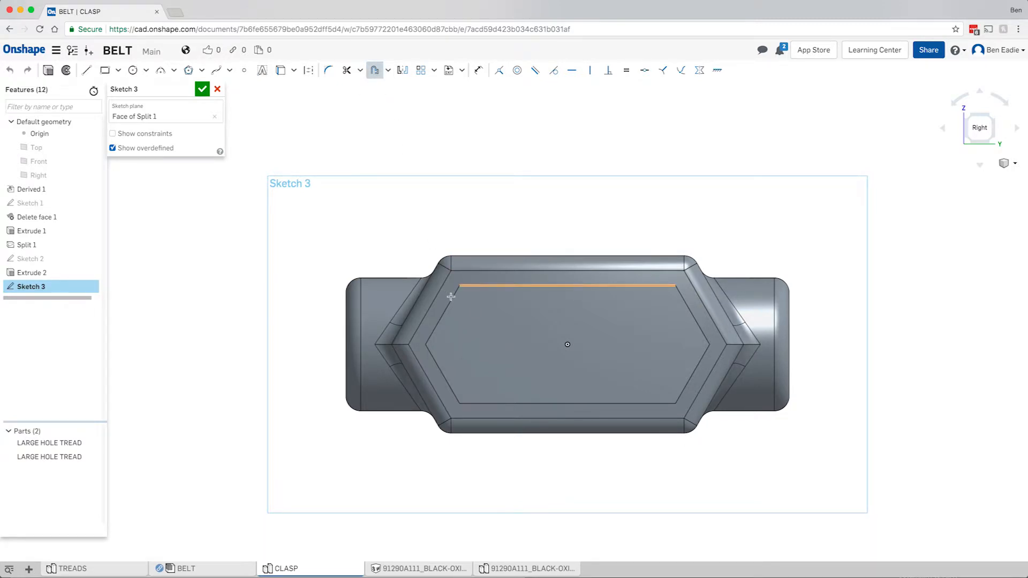
left_click(439, 360)
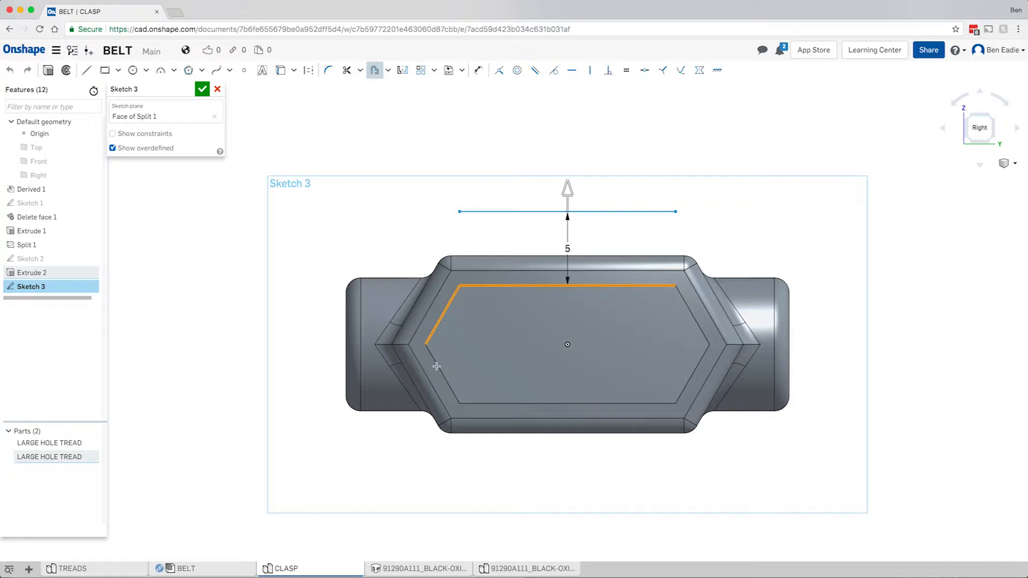
left_click(491, 403)
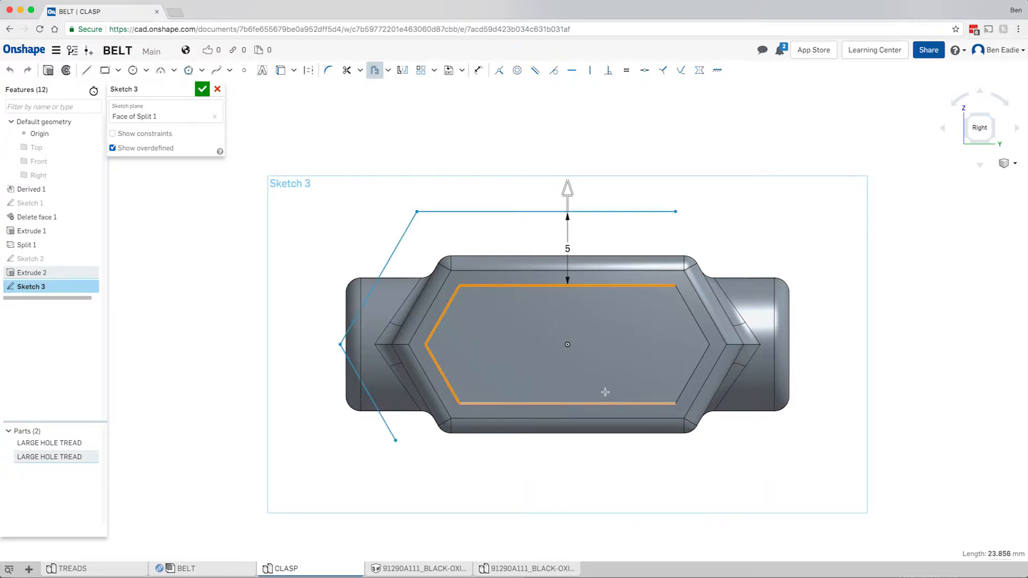
left_click(686, 384)
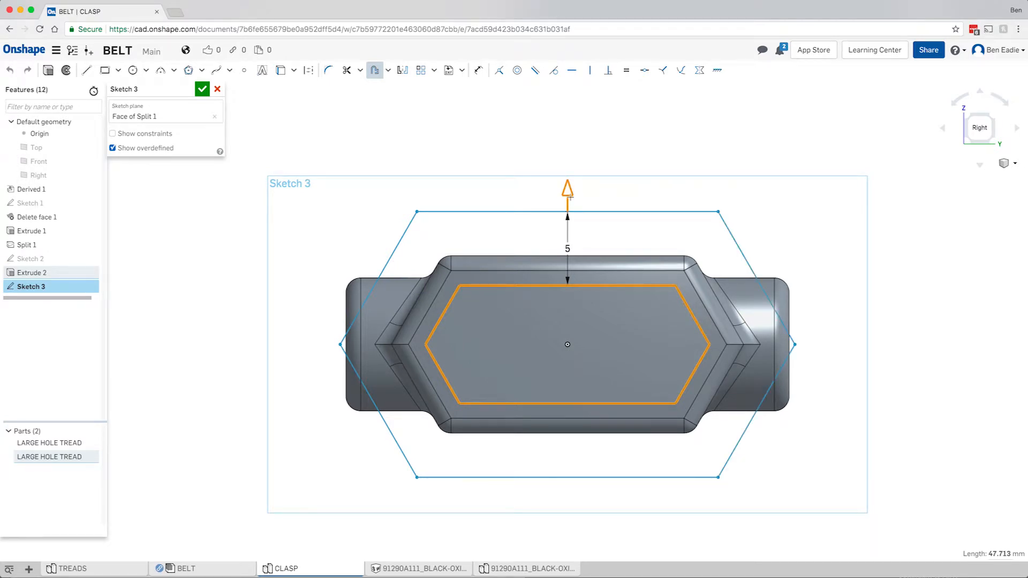
left_click_drag(571, 224, 567, 309)
left_click(546, 216)
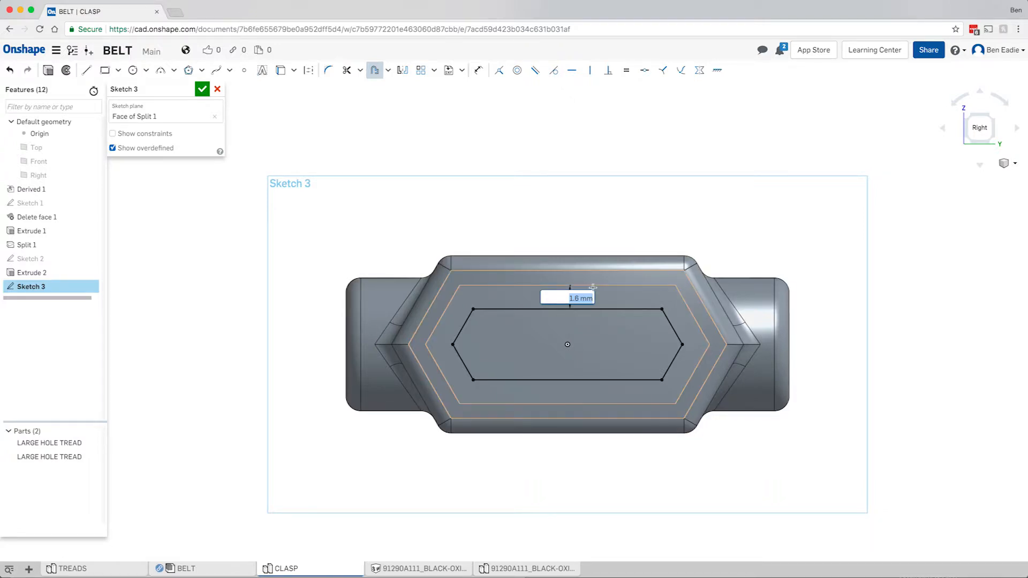
type(".3")
key("Return")
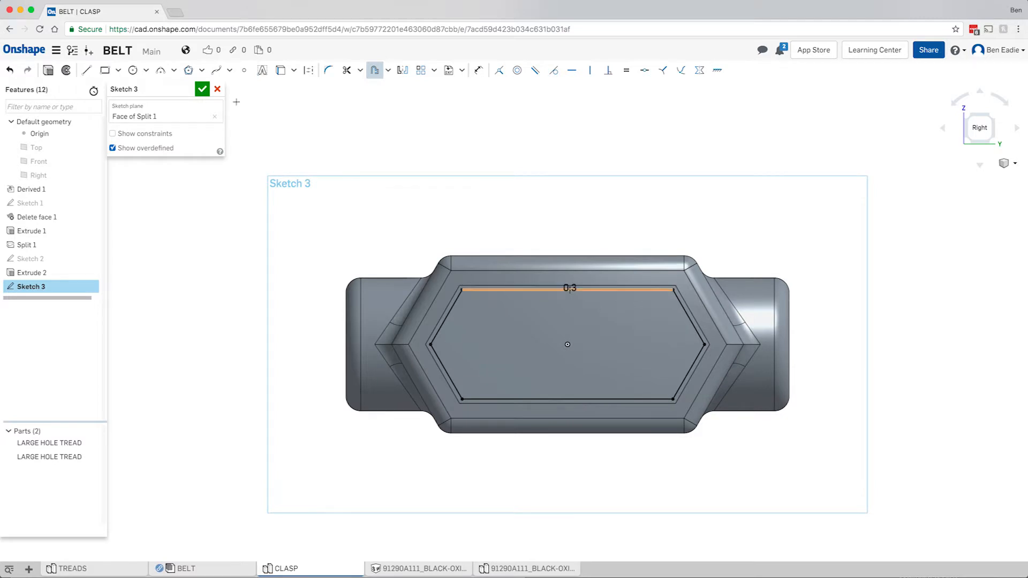
left_click(203, 90)
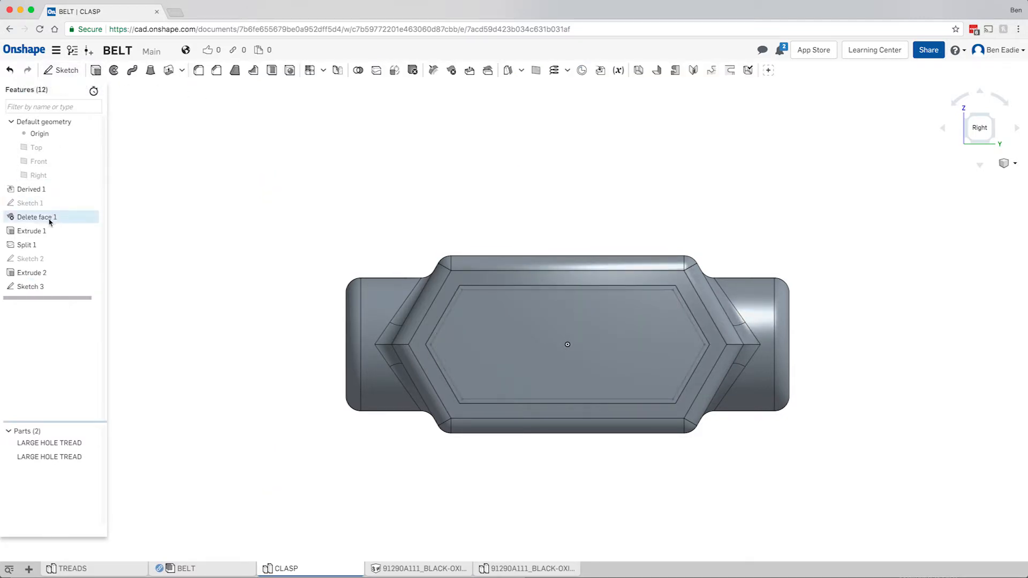
Reopen Sketch 3 and draw a horizontal construction line between the hexagon's two outermost side vertices
right_click(31, 287)
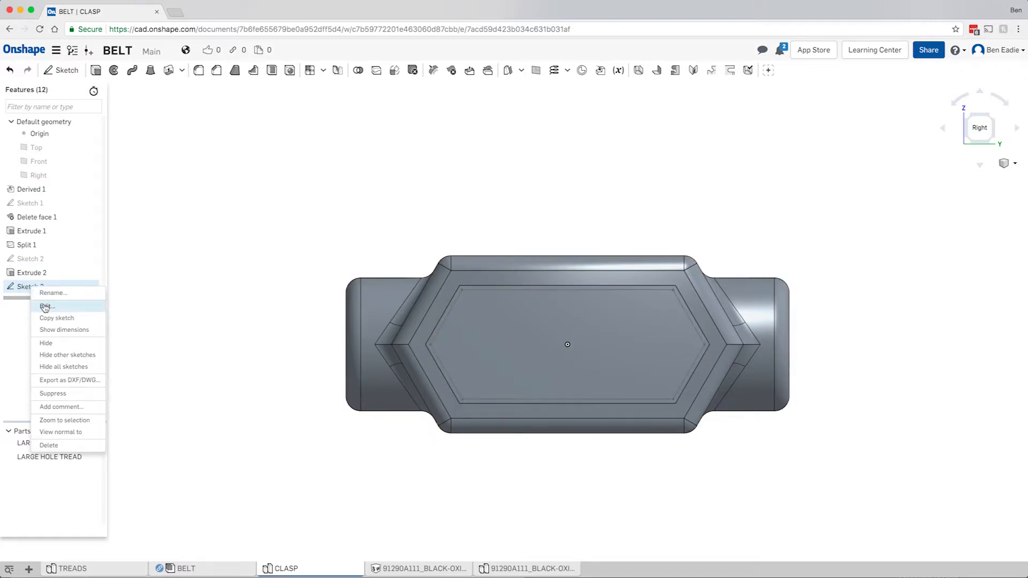
left_click(45, 306)
left_click(88, 74)
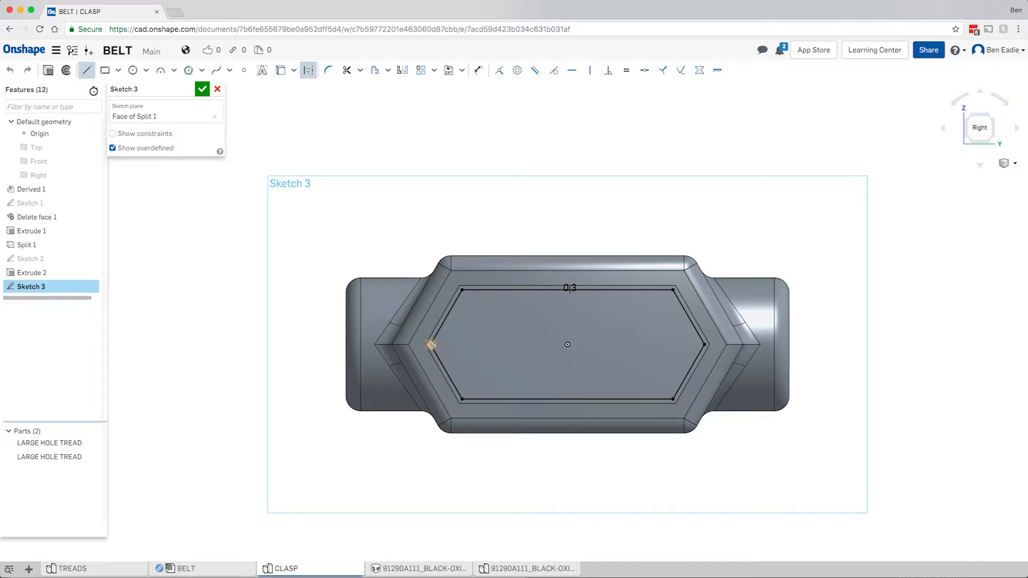
left_click(704, 344)
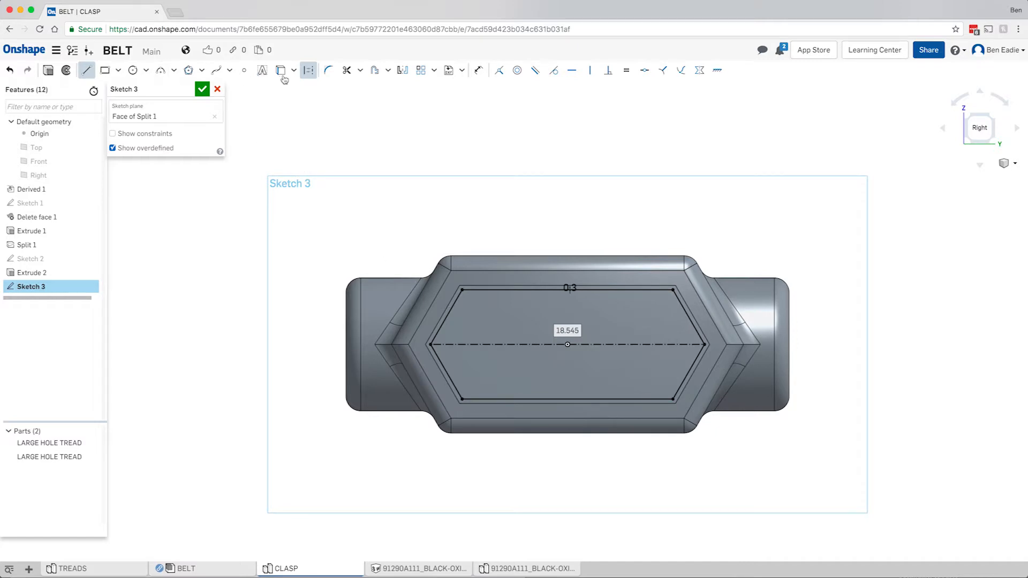
Offset the construction centerline downward by about 1.5 mm as a solid line and mirror that line across the centerline
left_click(308, 74)
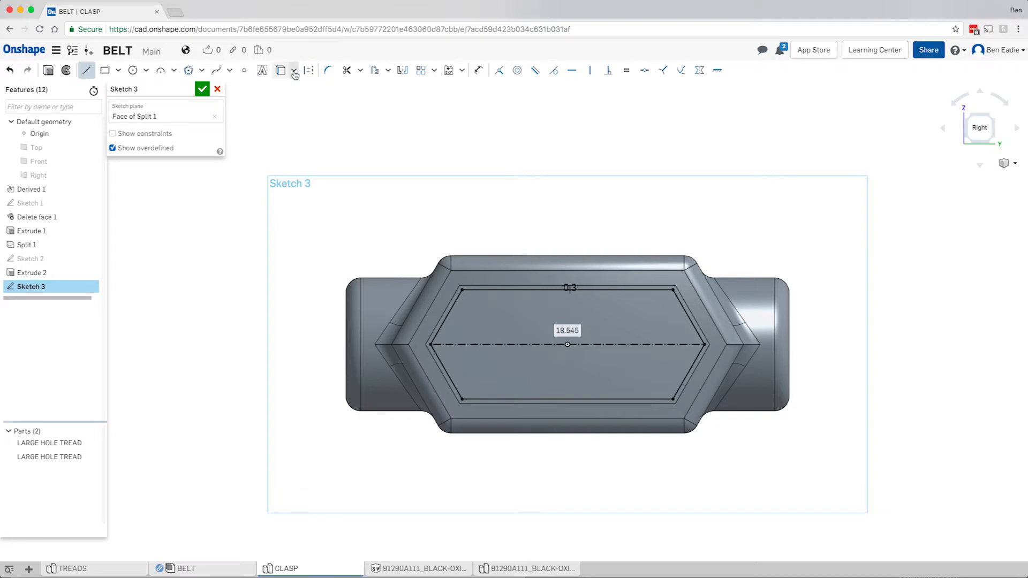
left_click(374, 71)
left_click(457, 345)
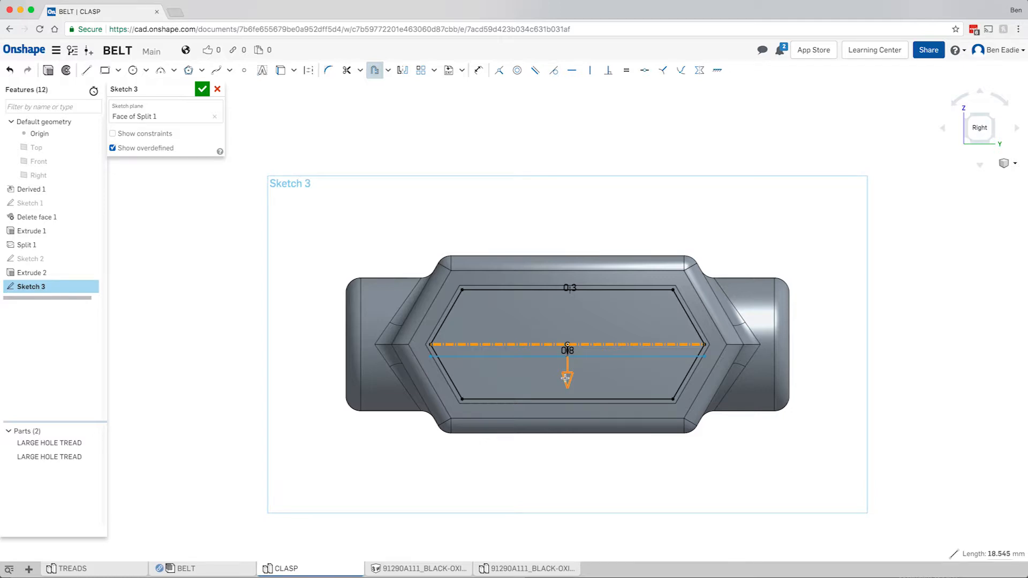
left_click_drag(565, 378, 565, 389)
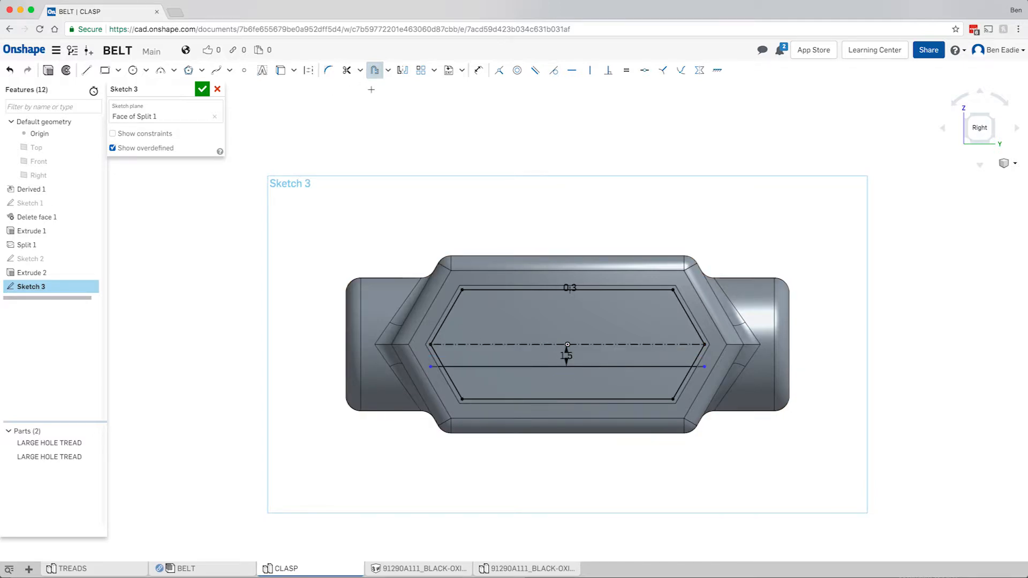
left_click(402, 70)
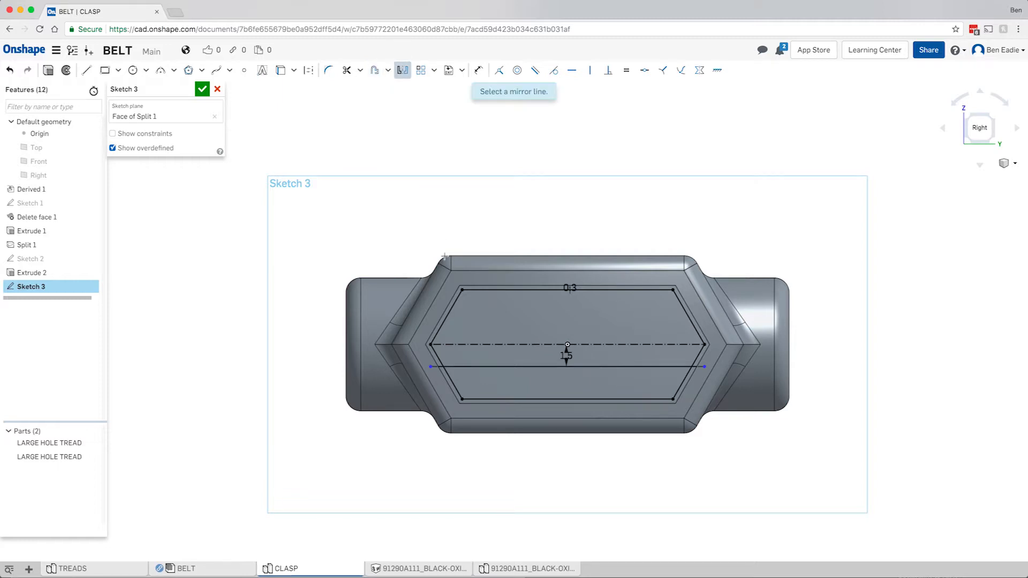
left_click(468, 345)
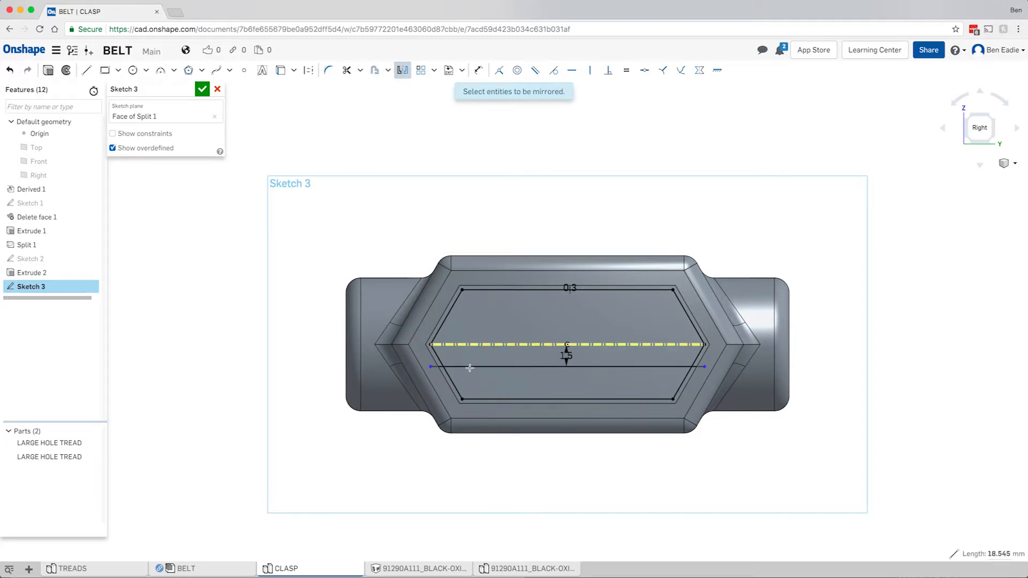
left_click(470, 366)
left_click(401, 70)
Trim the lower offset line's overhanging end outside the hexagon
mouse_move(391, 227)
right_mouse_down()
mouse_move(399, 251)
mouse_move(596, 289)
right_mouse_up()
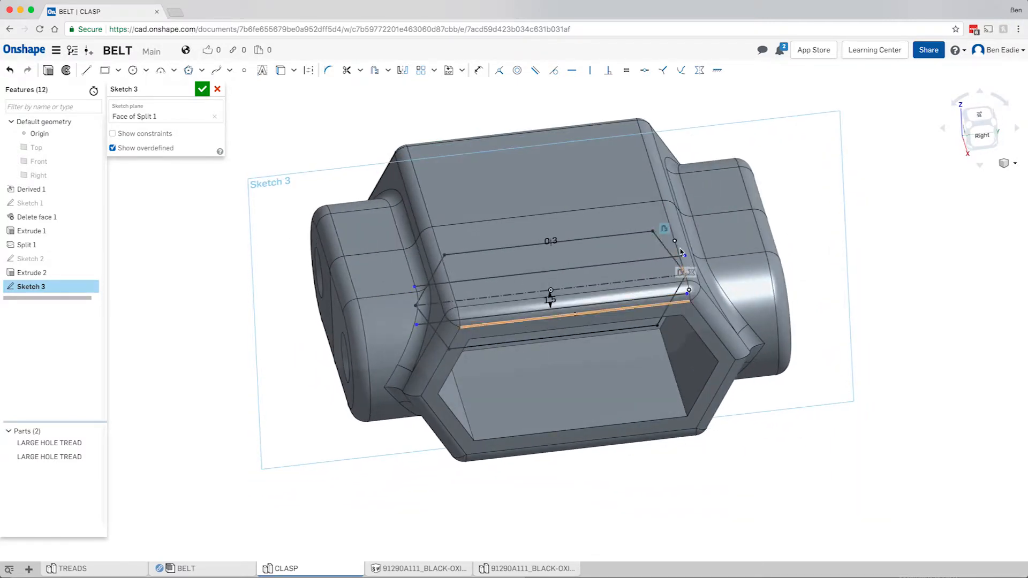
left_click(361, 70)
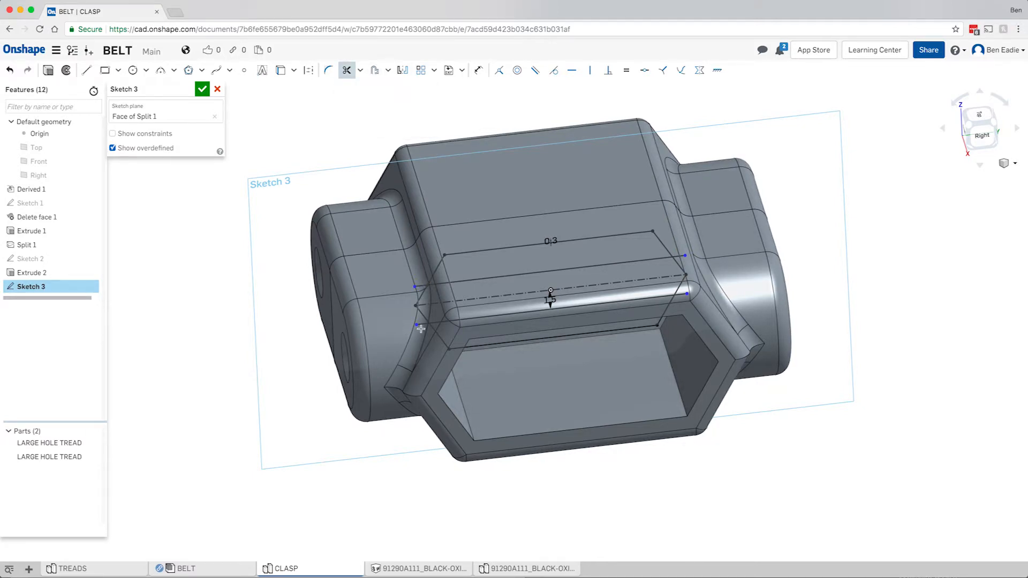
left_click(420, 323)
Extrude only the upper and lower regions of Sketch 3's hexagon 21 mm as added material, leaving out the middle band
left_click(48, 70)
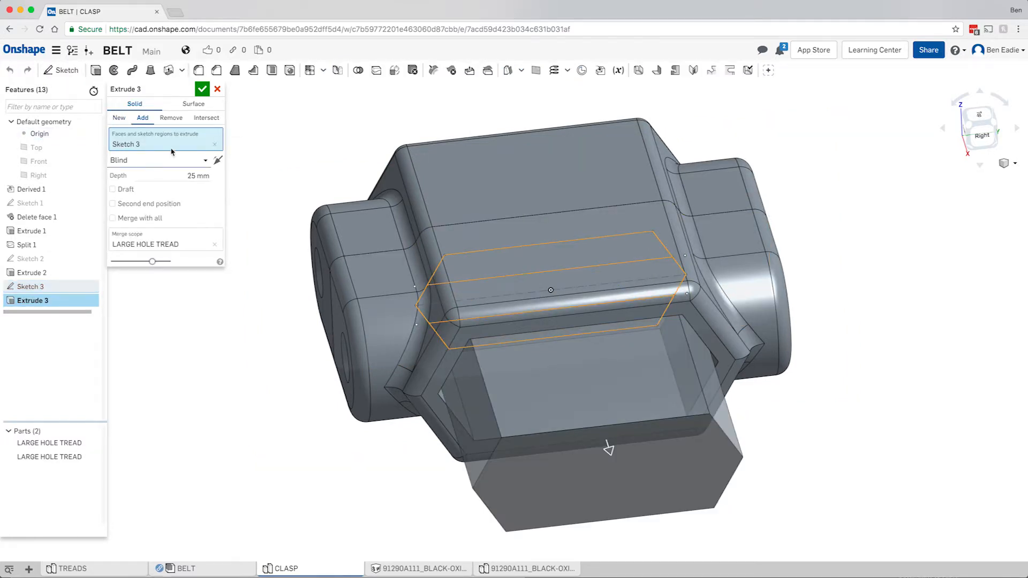
left_click(215, 145)
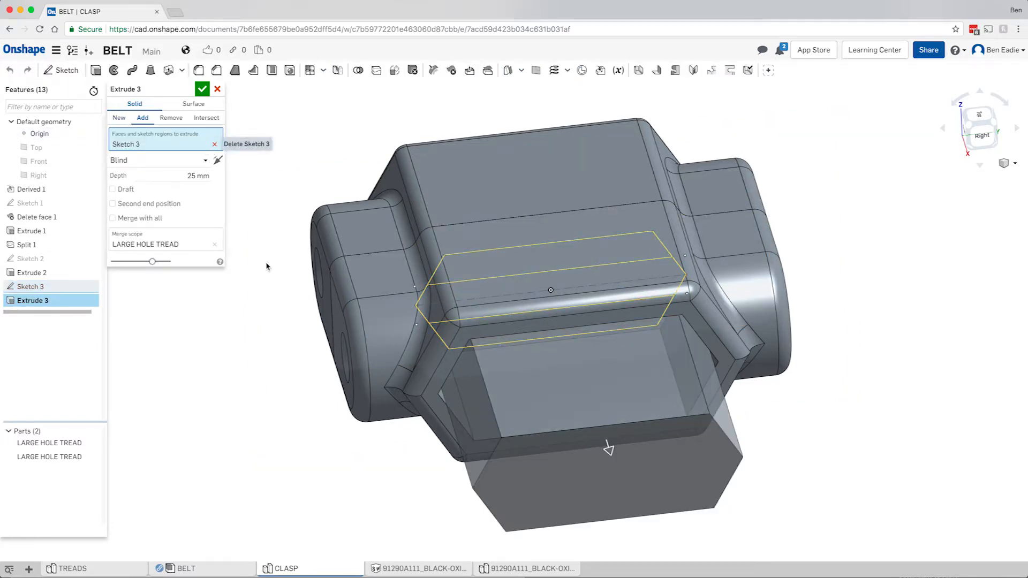
key("Up")
key("Up")
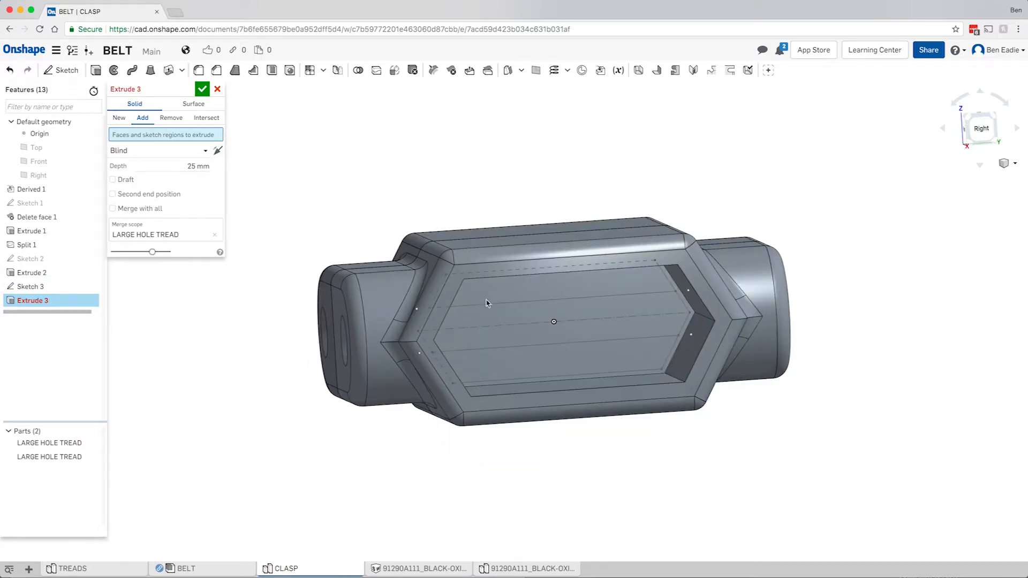
left_click(489, 351)
left_click(484, 367)
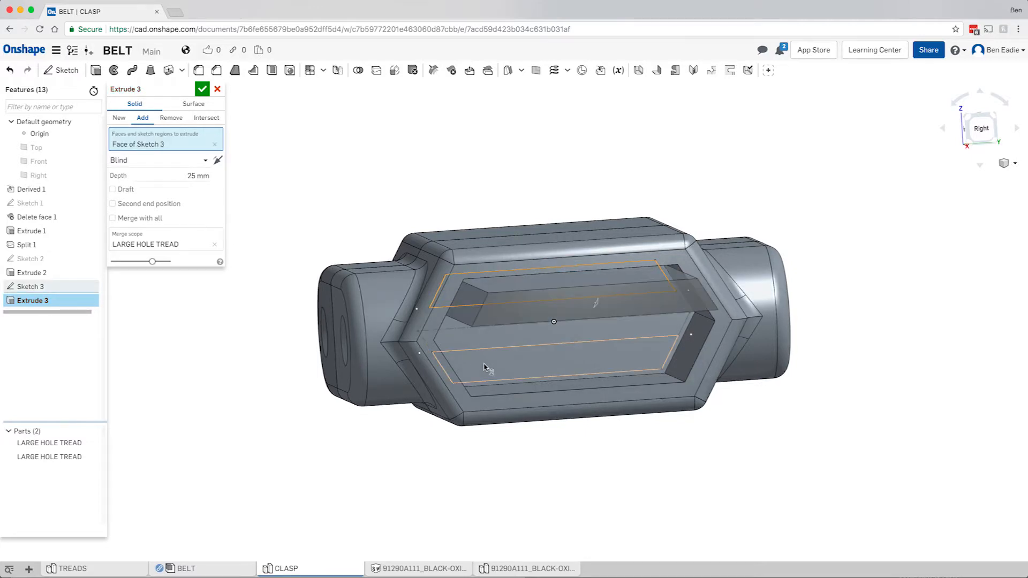
mouse_move(369, 209)
right_mouse_down()
mouse_move(386, 215)
mouse_move(390, 245)
right_mouse_up()
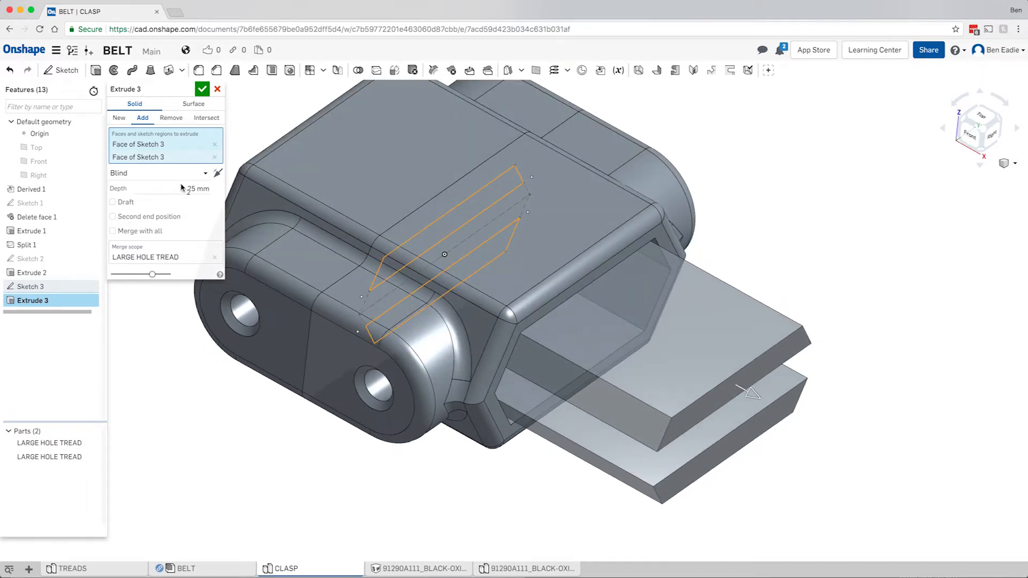
left_click(182, 189)
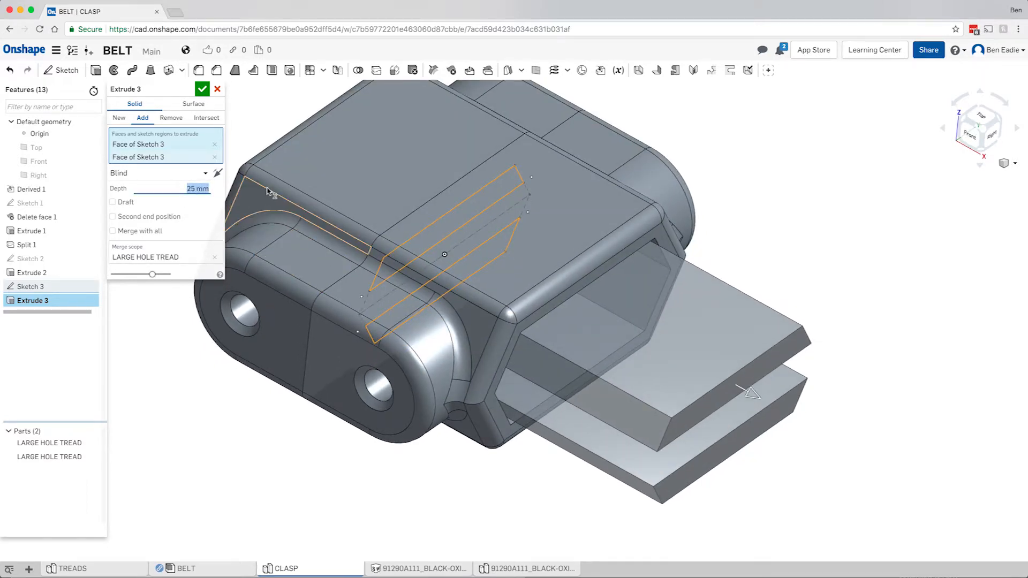
type("21")
key("Return")
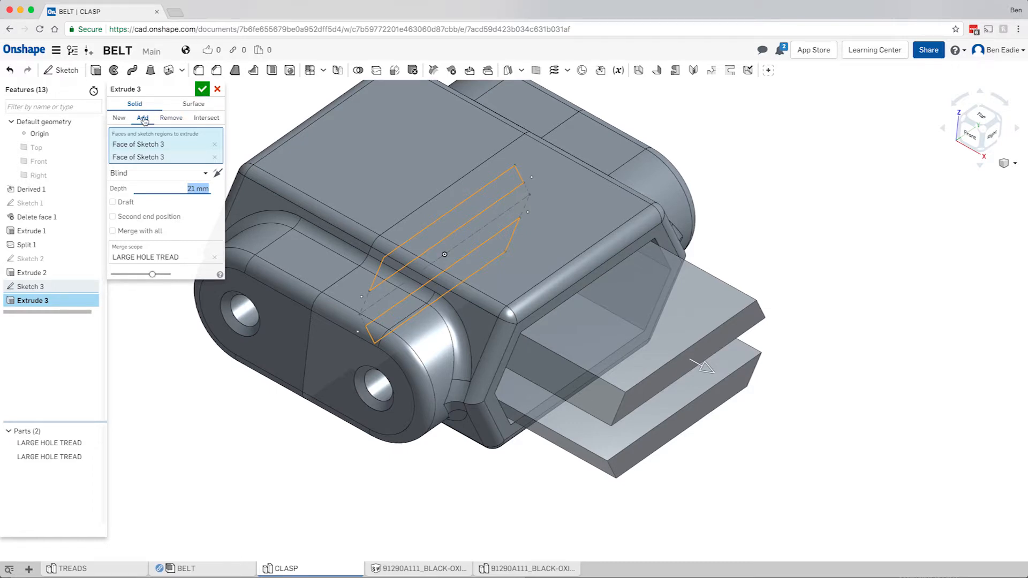
Reselect the tread half without the pocket as the extrusion's merge scope and finish the extrusion
left_click(142, 259)
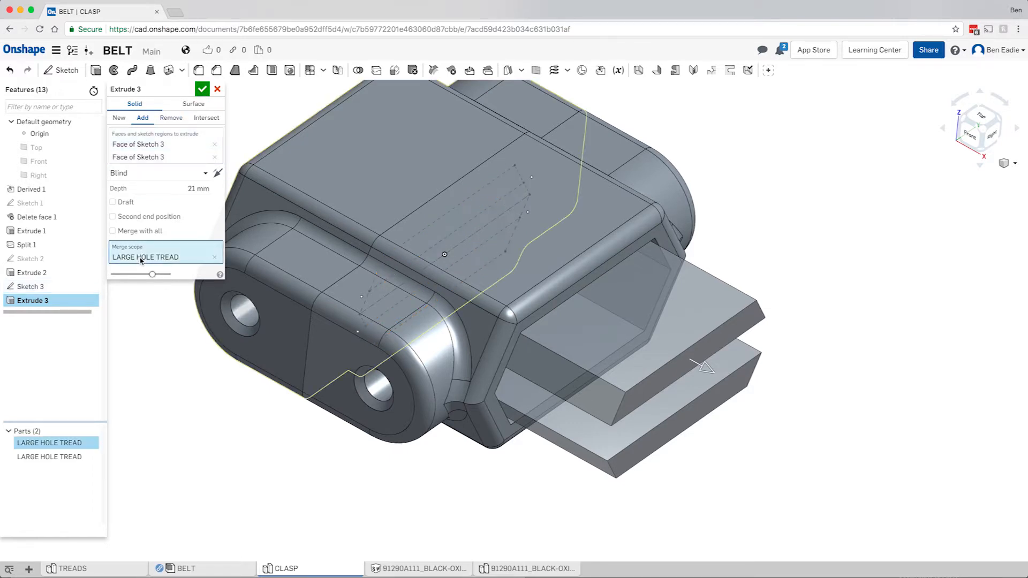
left_click(215, 257)
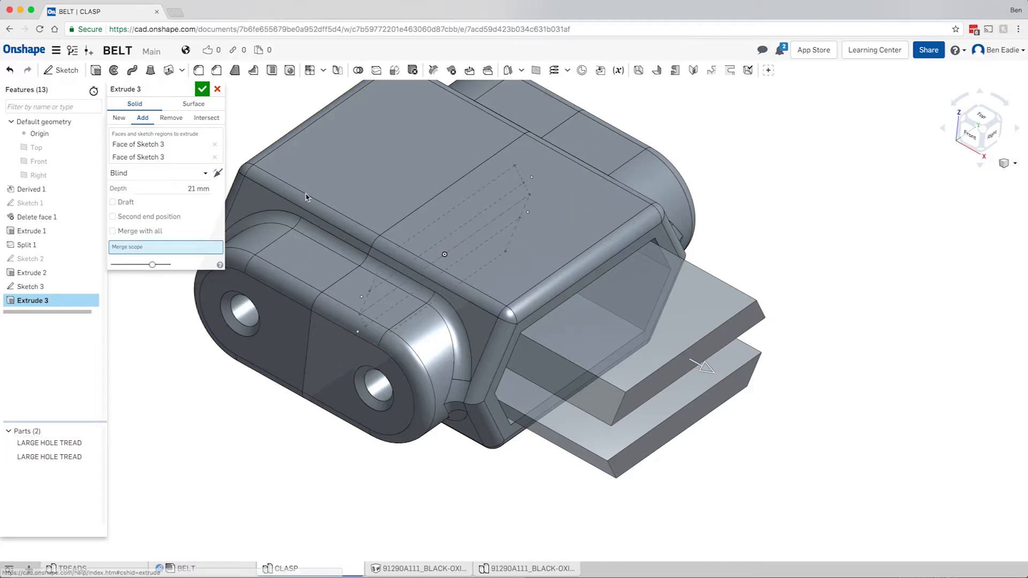
left_click(328, 174)
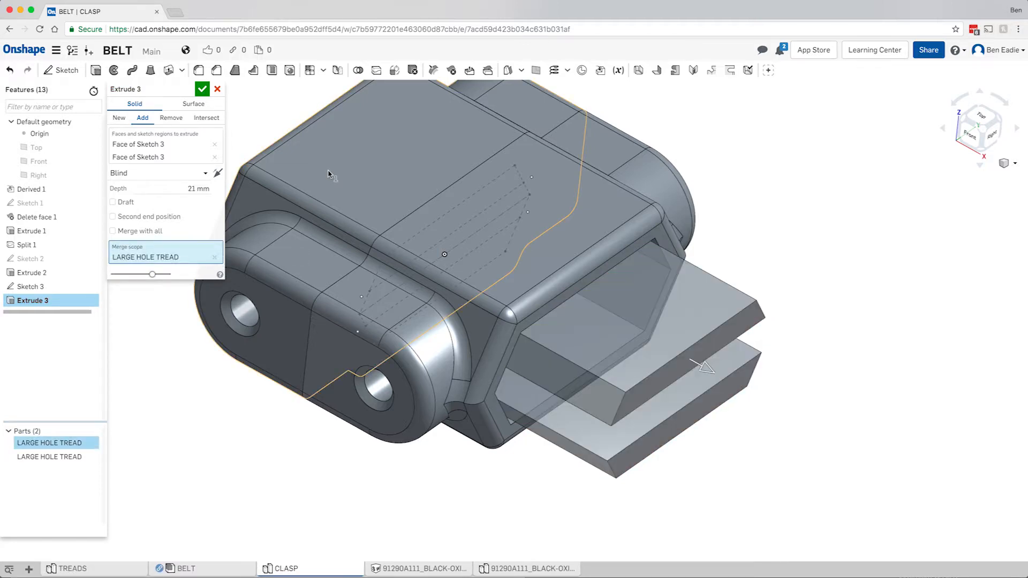
left_click(202, 91)
key("shift+1")
right_click_drag(552, 326, 536, 371)
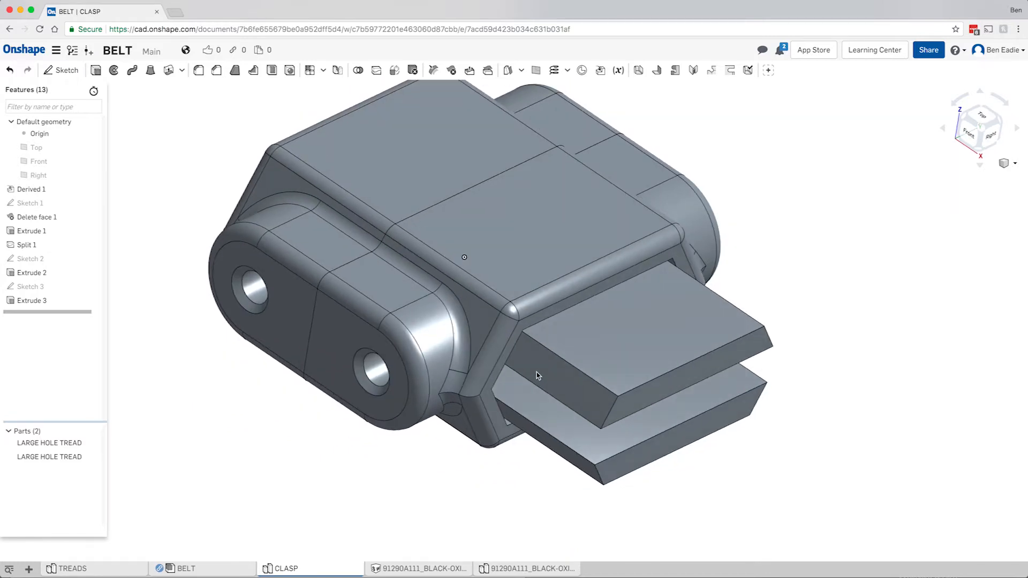
left_click(656, 349)
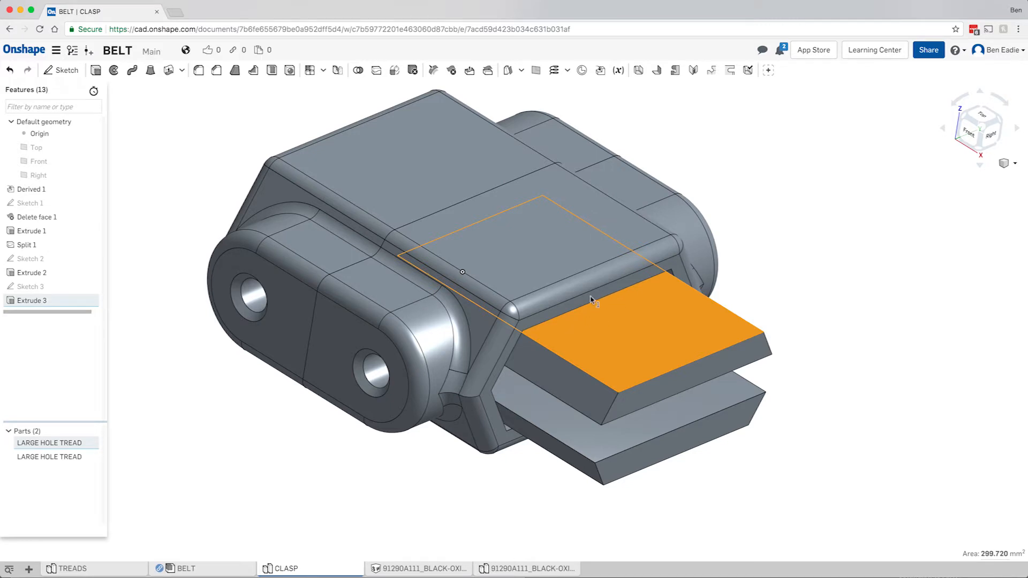
left_click(776, 289)
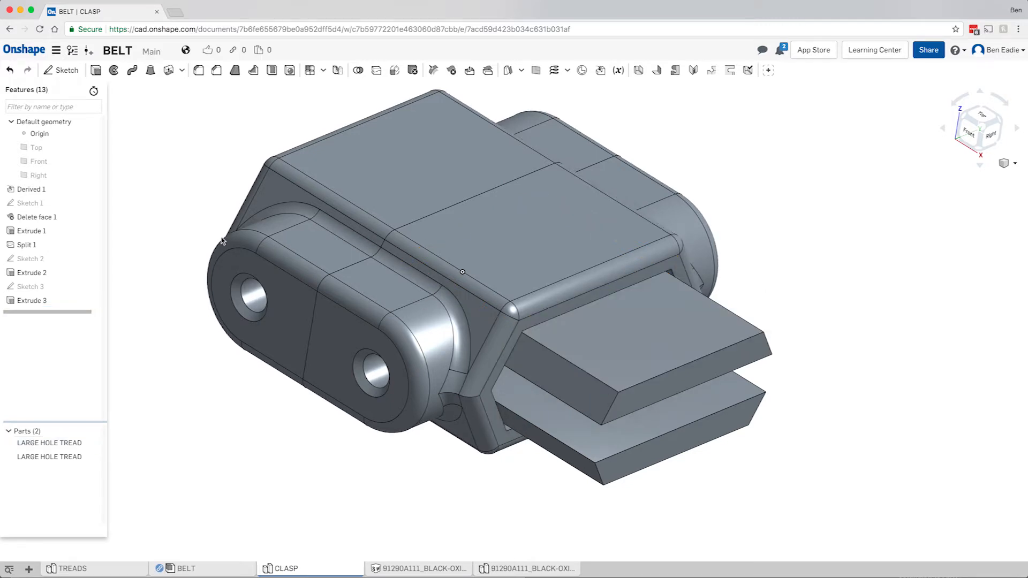
Sketch a closed triangular wedge about 8 mm long and 2 mm high on the Front plane, just above the upper prong
left_click(38, 175)
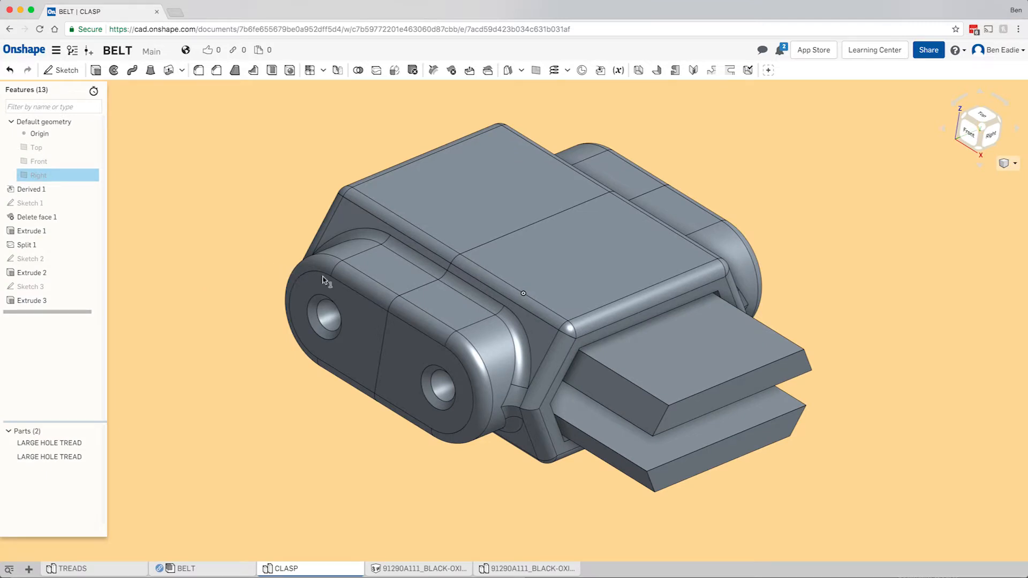
scroll(322, 279, "up", 3)
scroll(323, 278, "down", 10)
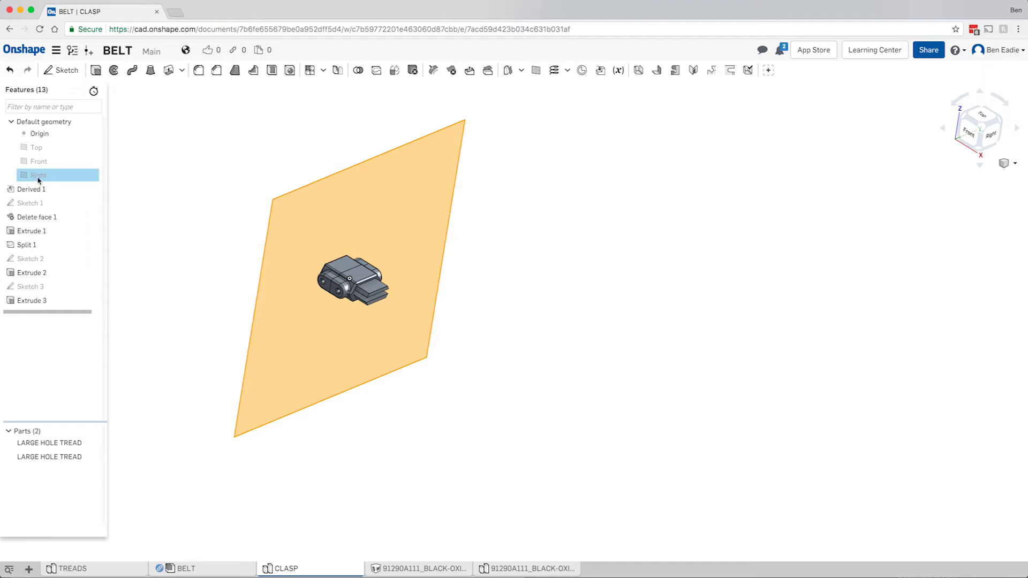
left_click(37, 175)
left_click(37, 163)
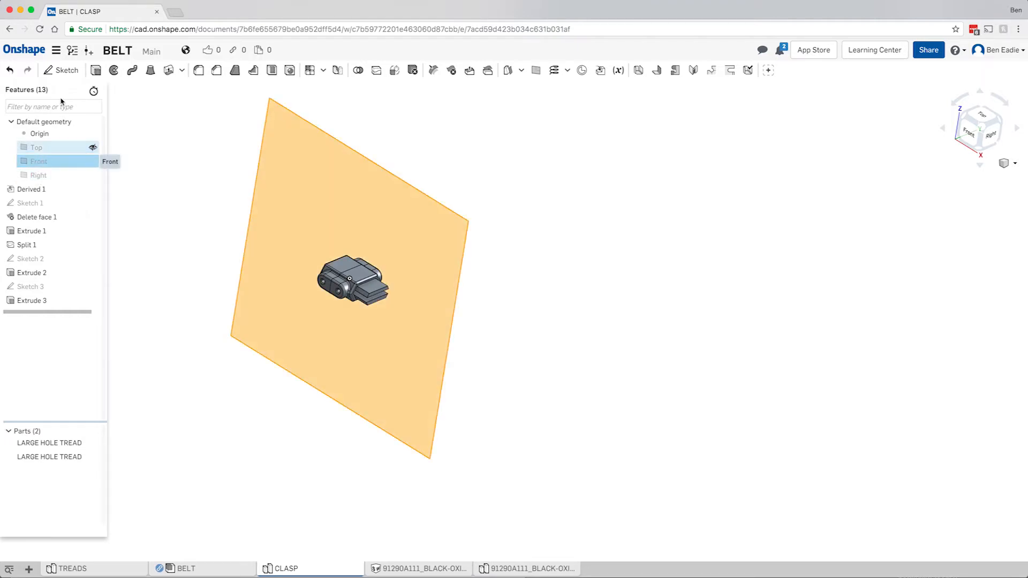
left_click(61, 70)
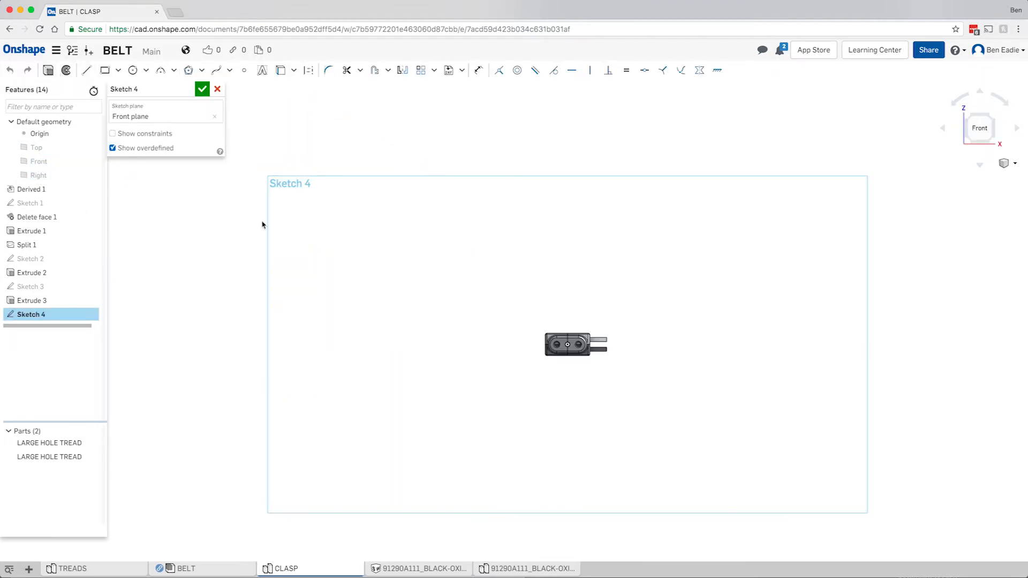
key("l")
left_click(557, 338)
left_click(502, 330)
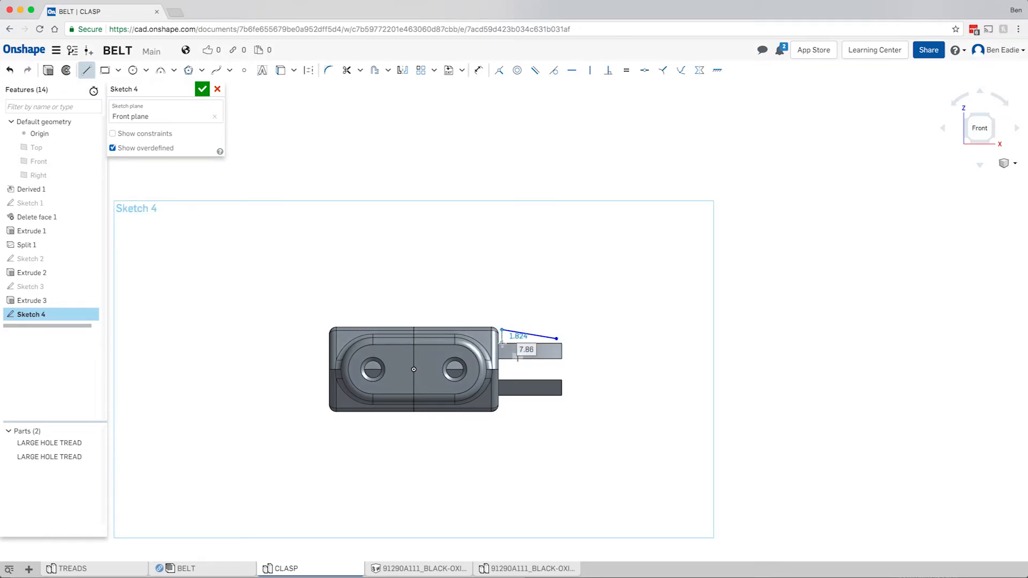
left_click(502, 343)
left_click(556, 338)
key("Escape")
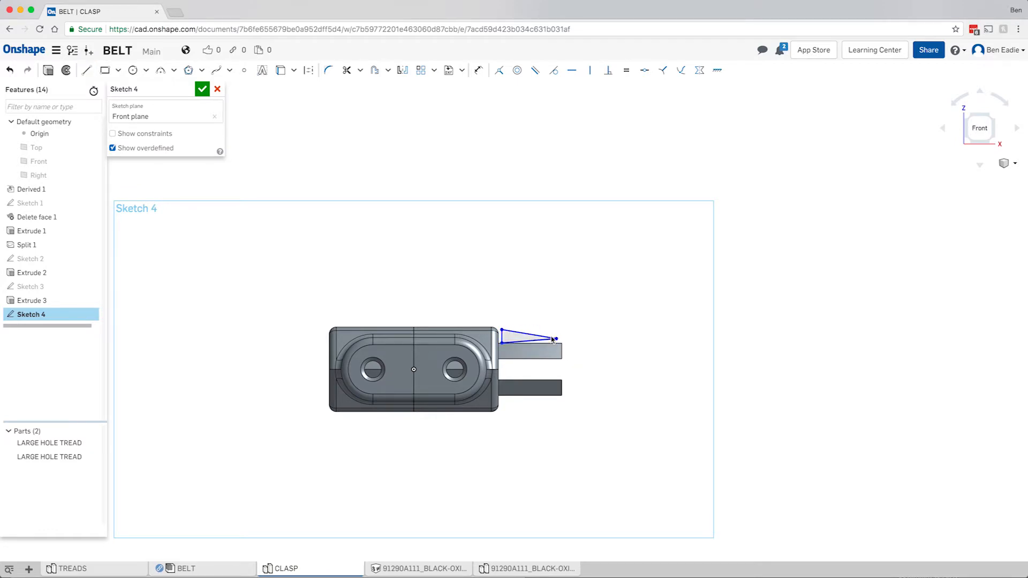
Make the triangle's lower line coincident with the upper prong's top edge
key("f")
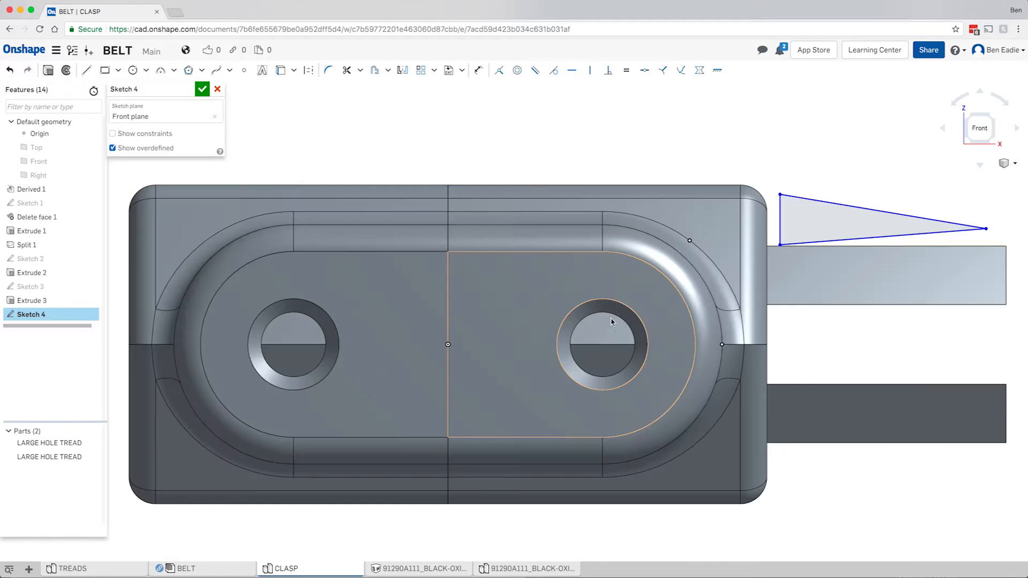
left_click(839, 242)
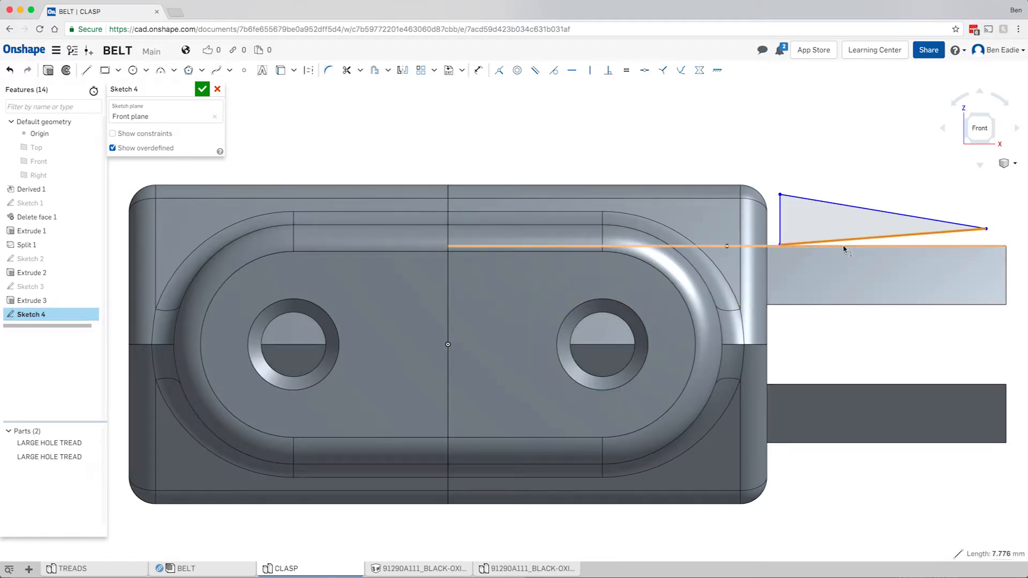
left_click(842, 250)
key("i")
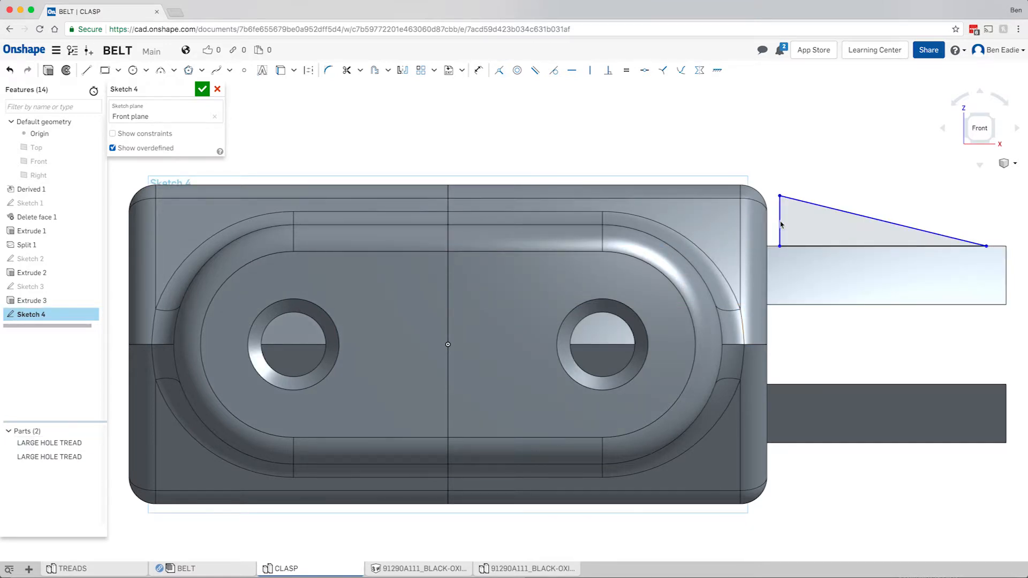
Dimension the triangle's vertical side 0.5 mm from the end edge of the tread body
key("u")
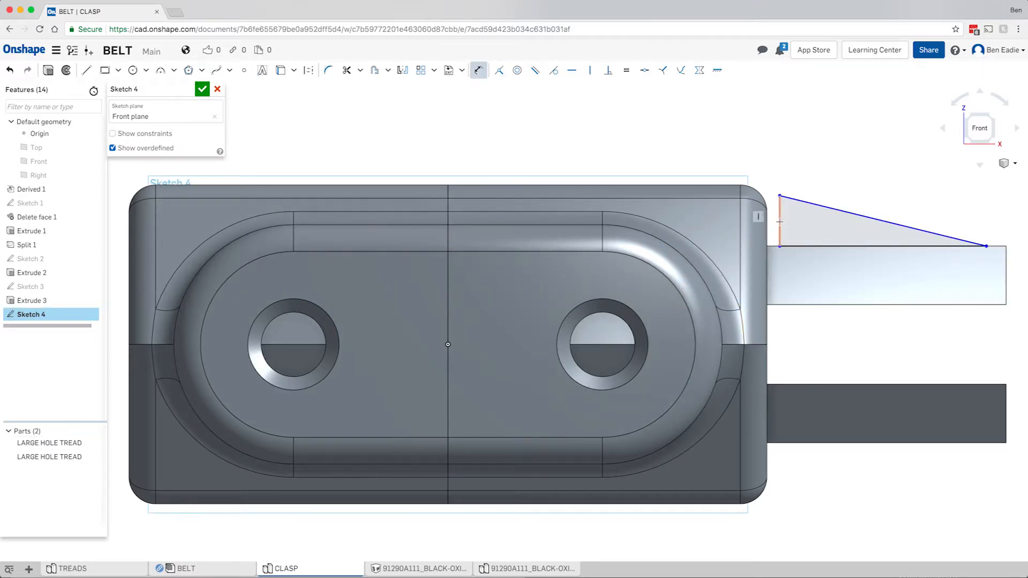
left_click(779, 221)
left_click(763, 220)
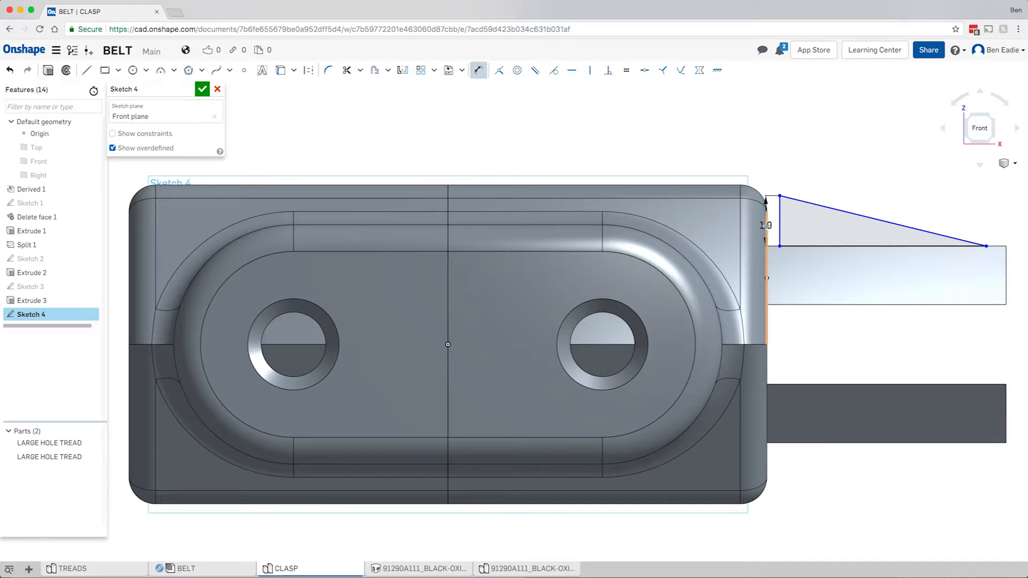
left_click(731, 154)
type(".5")
key("Return")
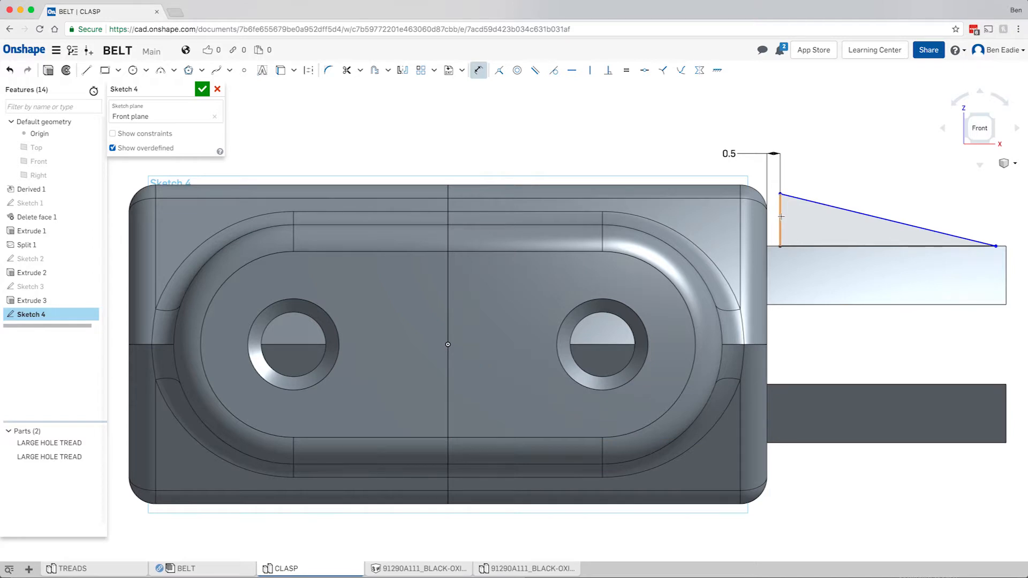
Dimension the triangle's vertical side to a height of 1.75 mm
left_click(877, 196)
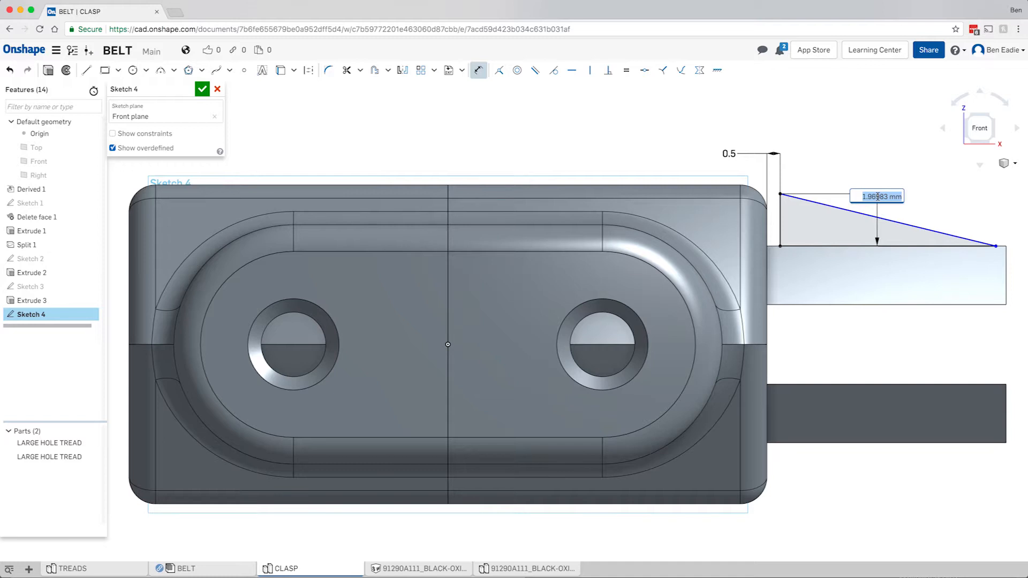
type("1.75")
key("Return")
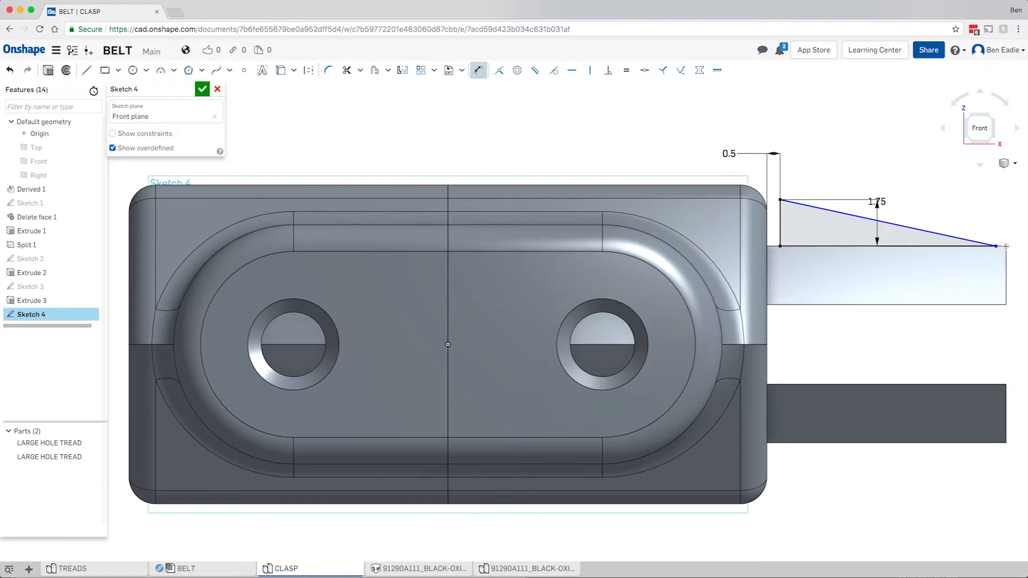
key("Escape")
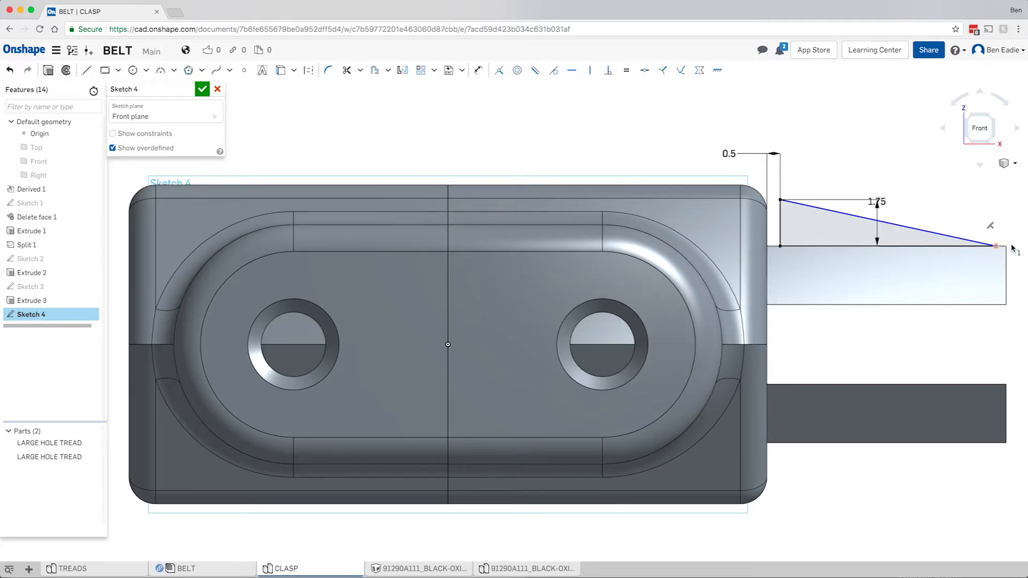
Make the triangle's pointed tip coincident with the upper outer corner of the upper prong
left_click(1005, 247)
left_click(1005, 249)
key("i")
left_click(899, 167)
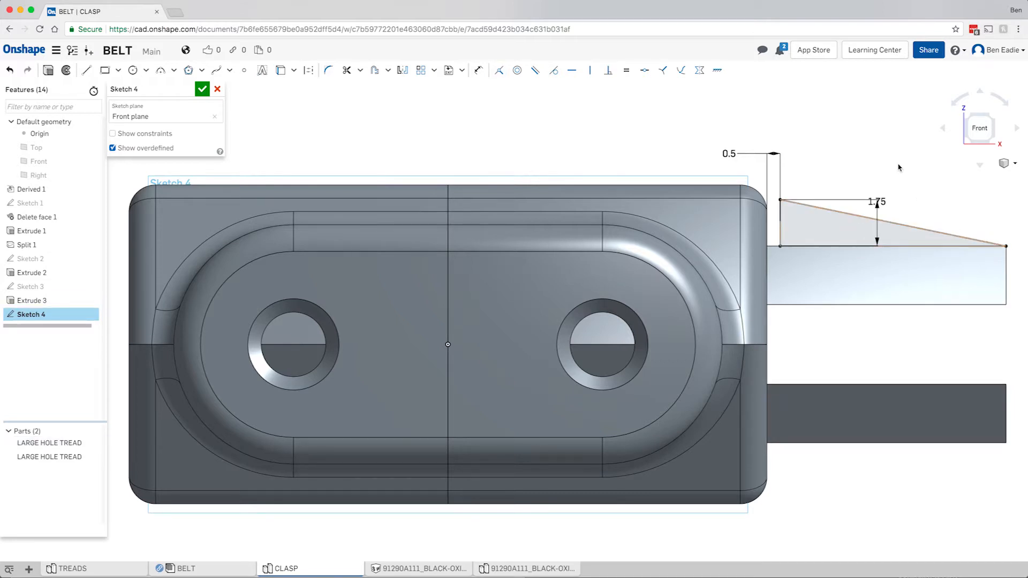
Extrude the triangle symmetrically to a depth of 10 mm as added material on the upper prong
left_click(48, 70)
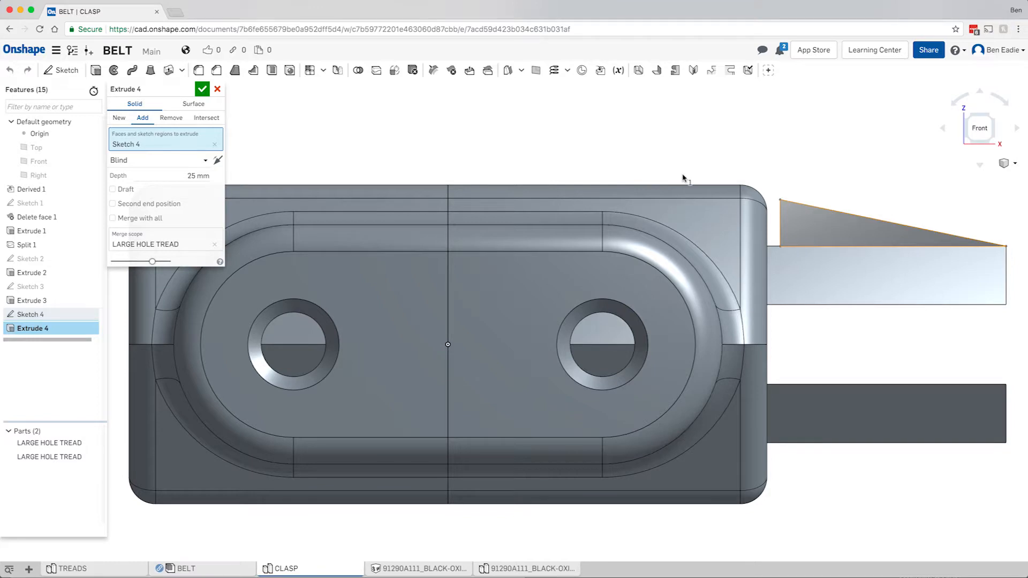
right_click_drag(641, 192, 263, 172)
left_click(196, 161)
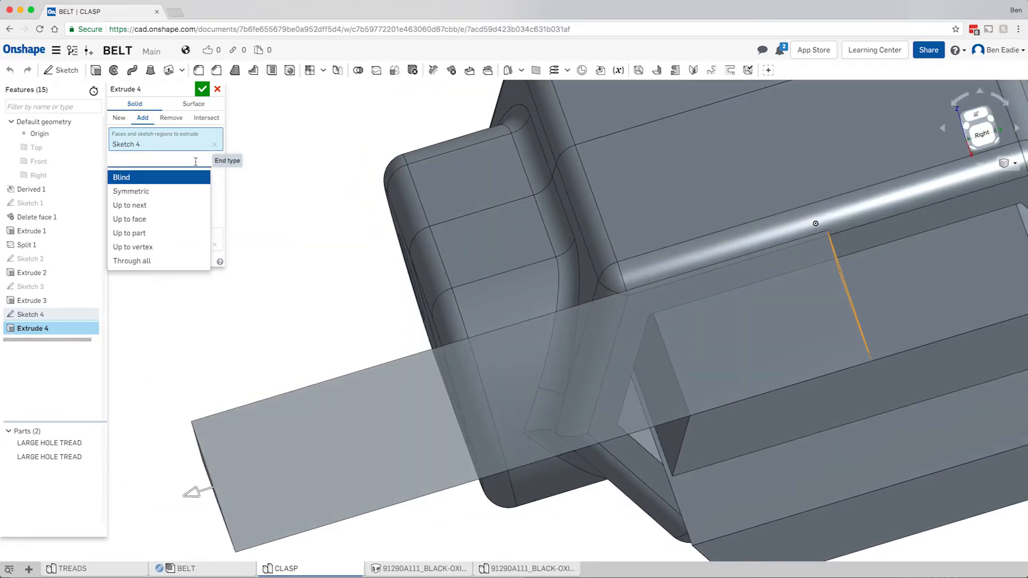
left_click(155, 189)
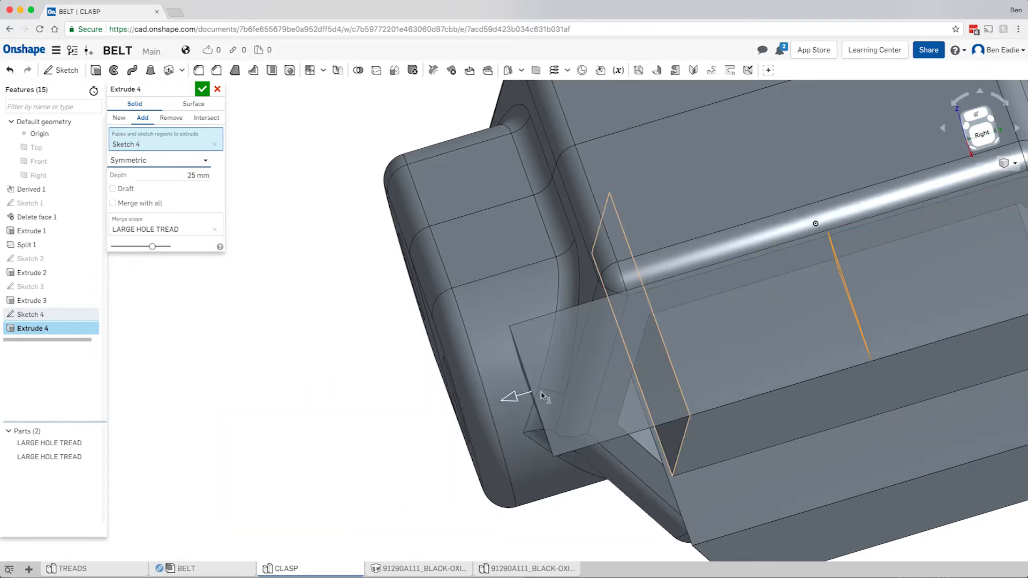
left_click_drag(522, 397, 702, 370)
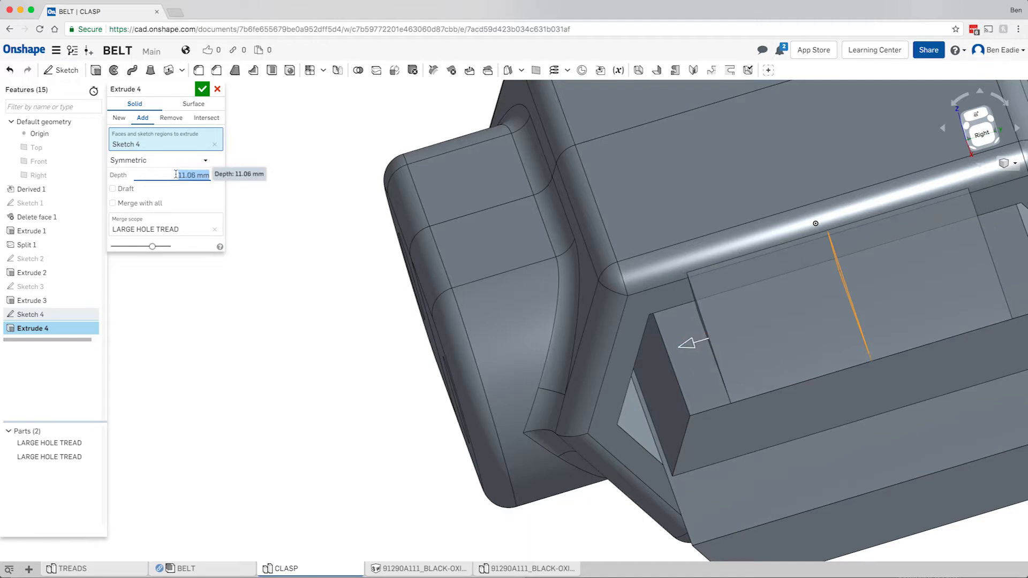
type("10")
key("Return")
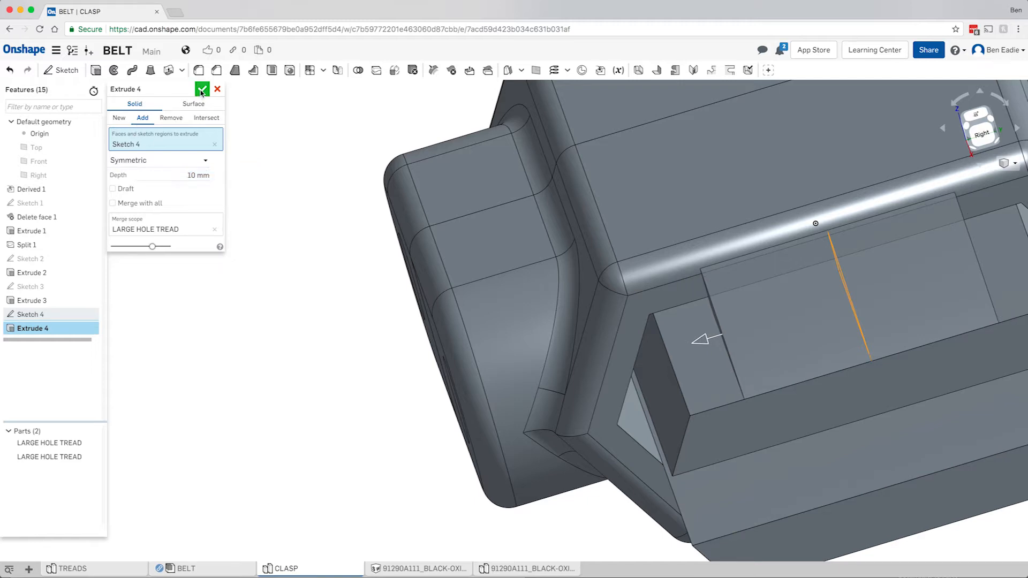
key("Return")
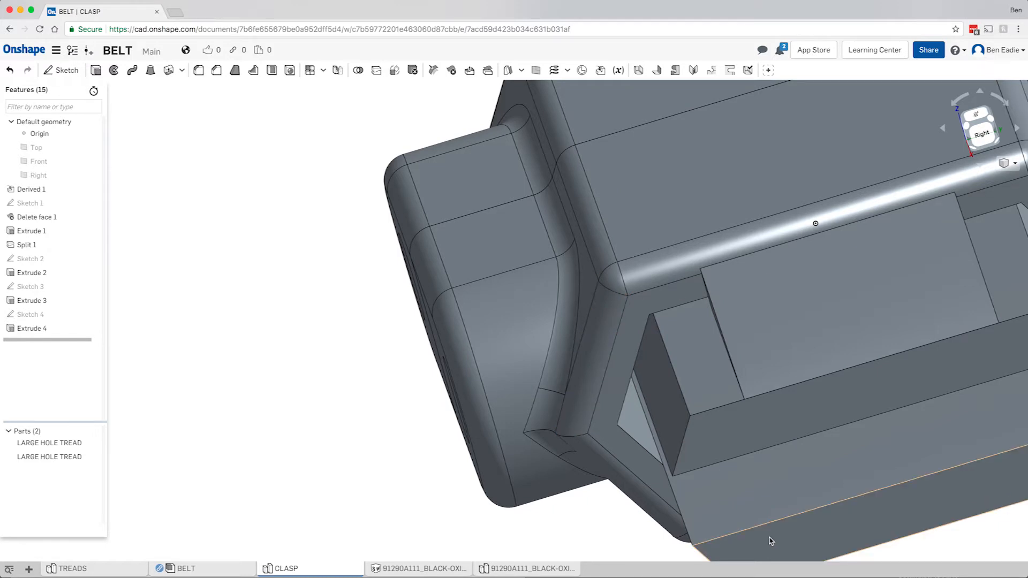
Shorten the lower prong by offsetting its end face inward about 10.3 mm with Move face
key("f")
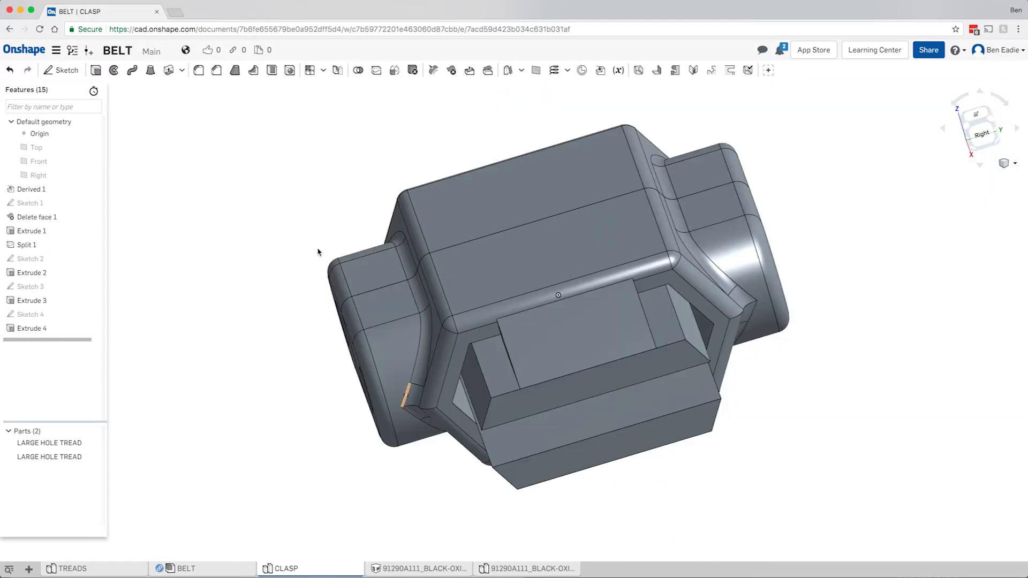
left_click(469, 72)
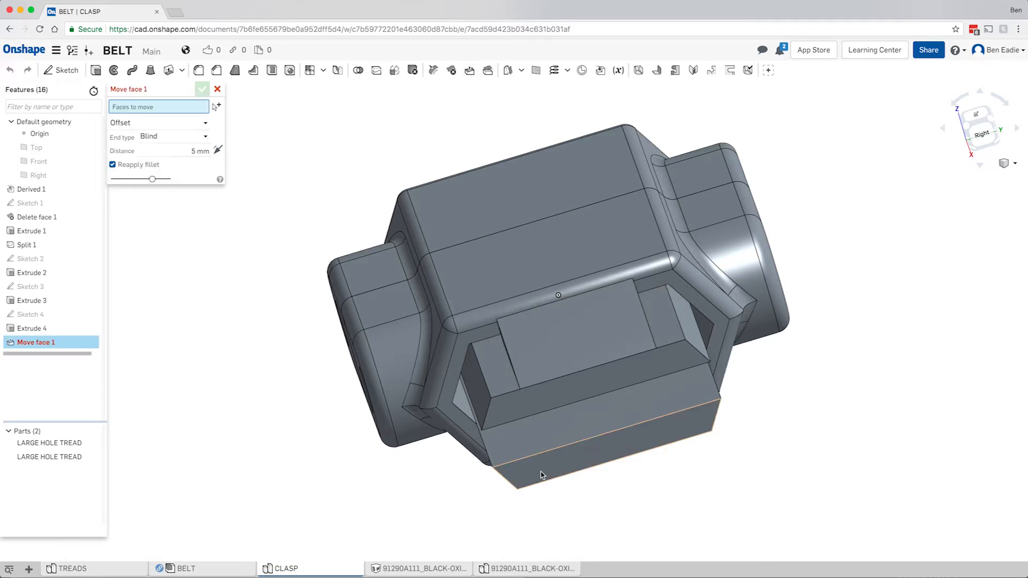
left_click(451, 473)
right_click_drag(451, 473, 795, 434)
left_click_drag(664, 420, 566, 416)
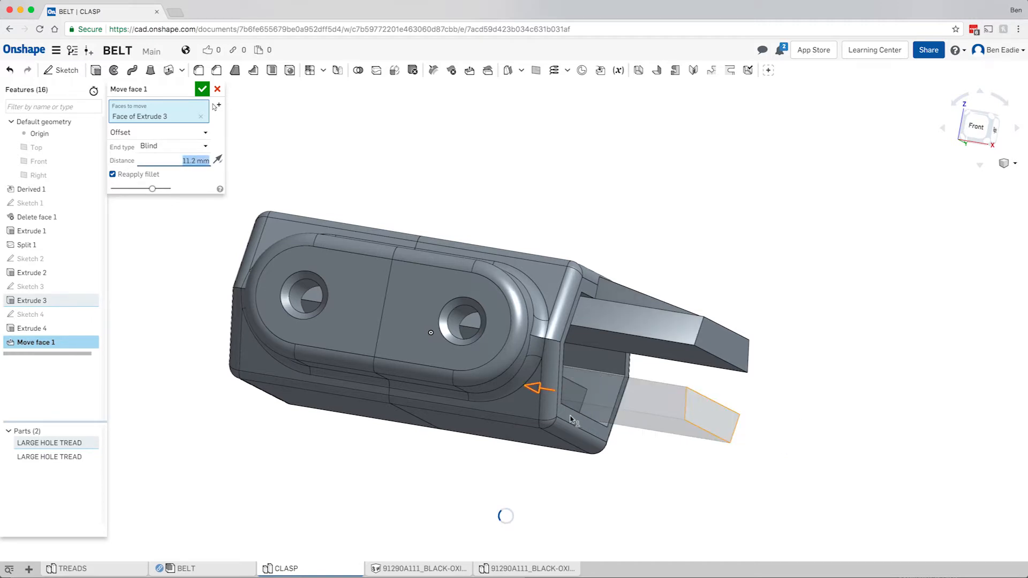
left_click_drag(580, 419, 594, 422)
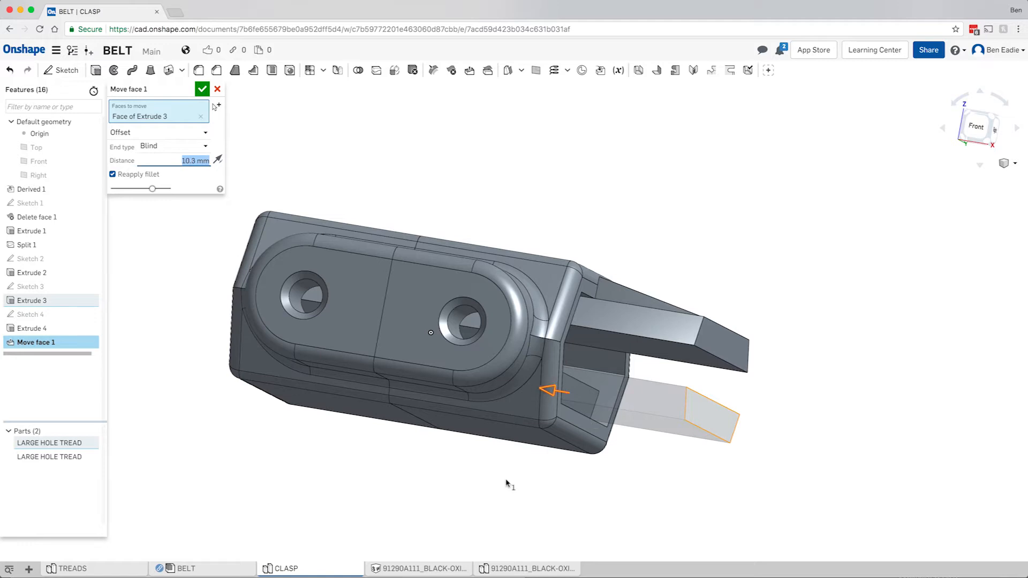
left_click_drag(505, 483, 512, 485)
left_click(201, 92)
Hide the pocketed half of the tread so that only the pronged half is displayed
left_click(547, 273)
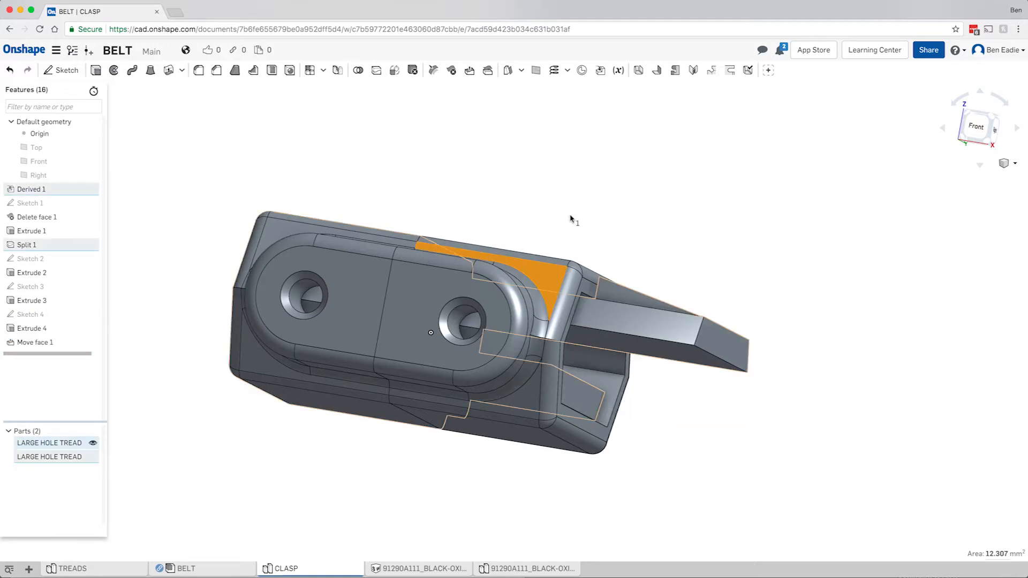
left_click(553, 280)
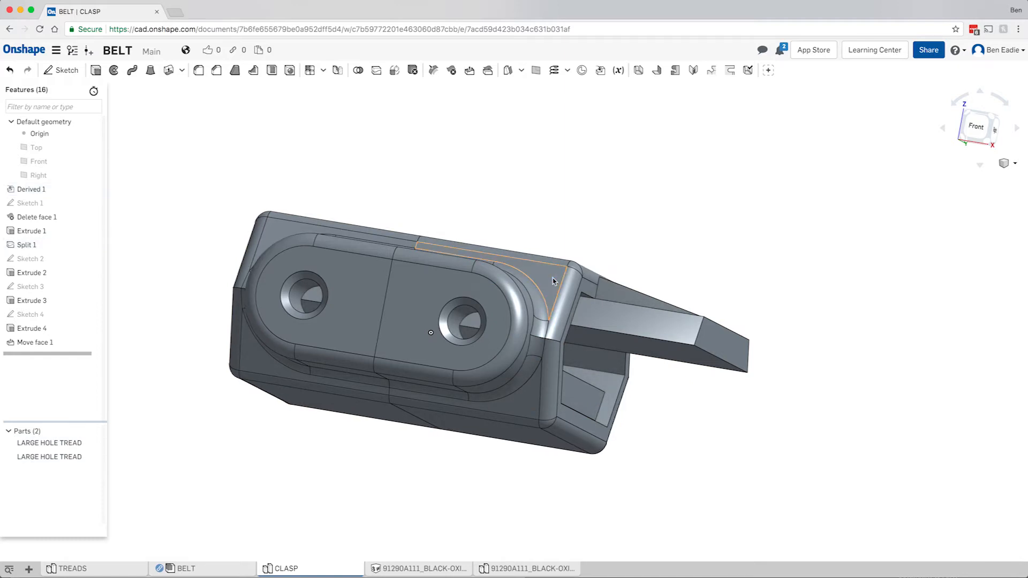
left_click(552, 280)
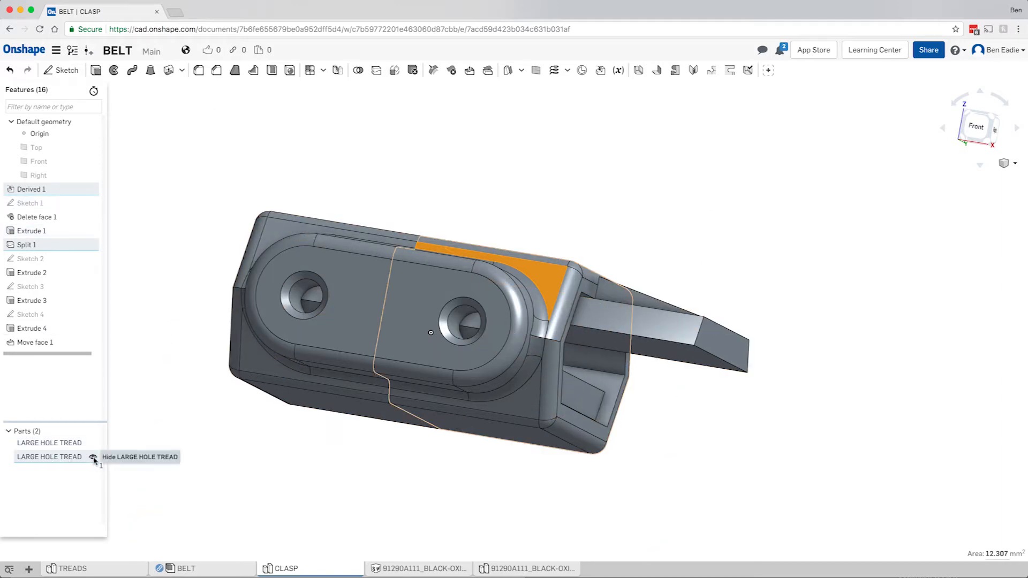
left_click(93, 458)
Fillet the two outer end corners of the upper prong with a 5 mm radius
right_click_drag(482, 230, 435, 275)
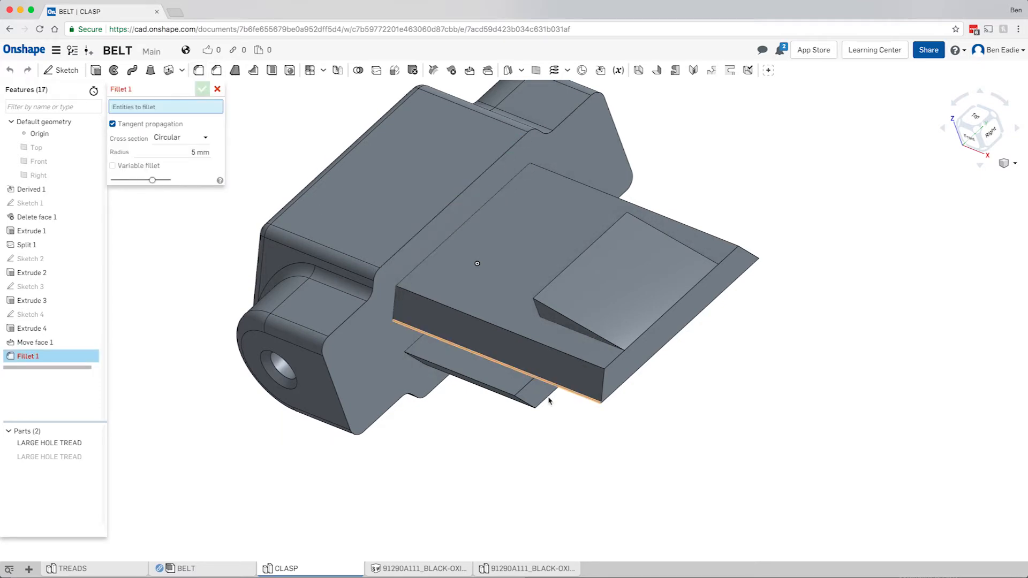
left_click(602, 396)
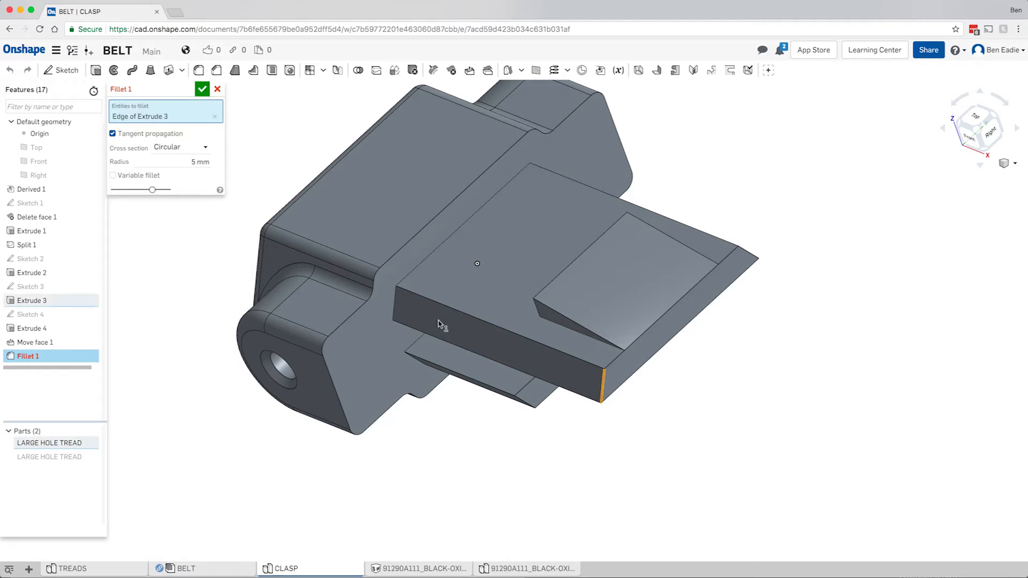
left_click(745, 253)
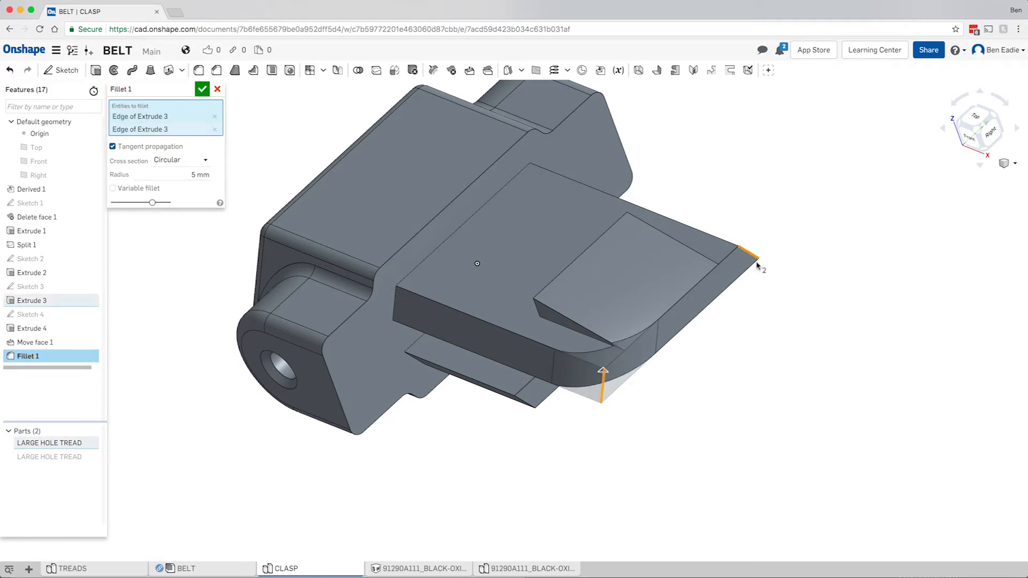
right_click_drag(751, 348, 756, 287)
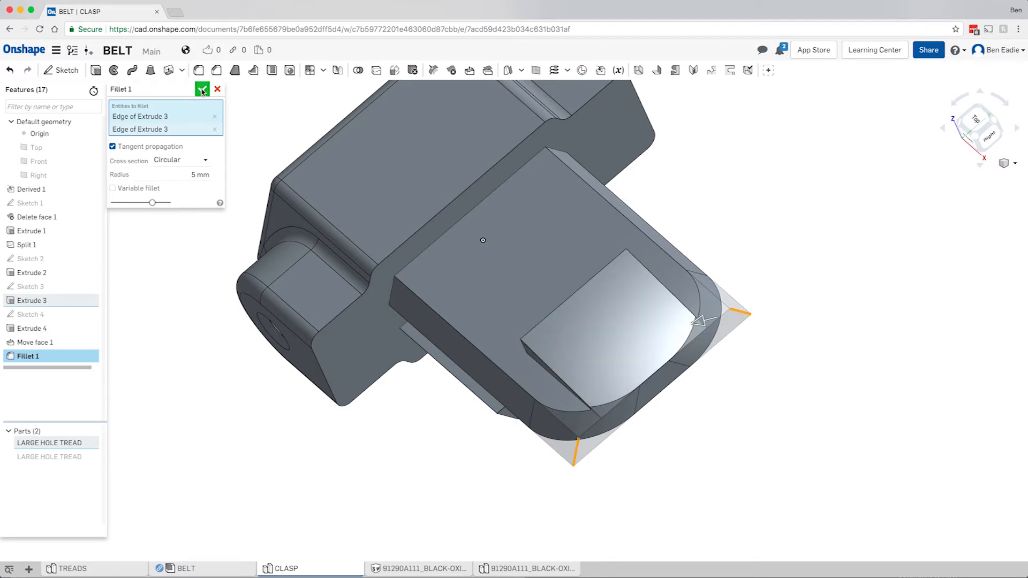
left_click(199, 71)
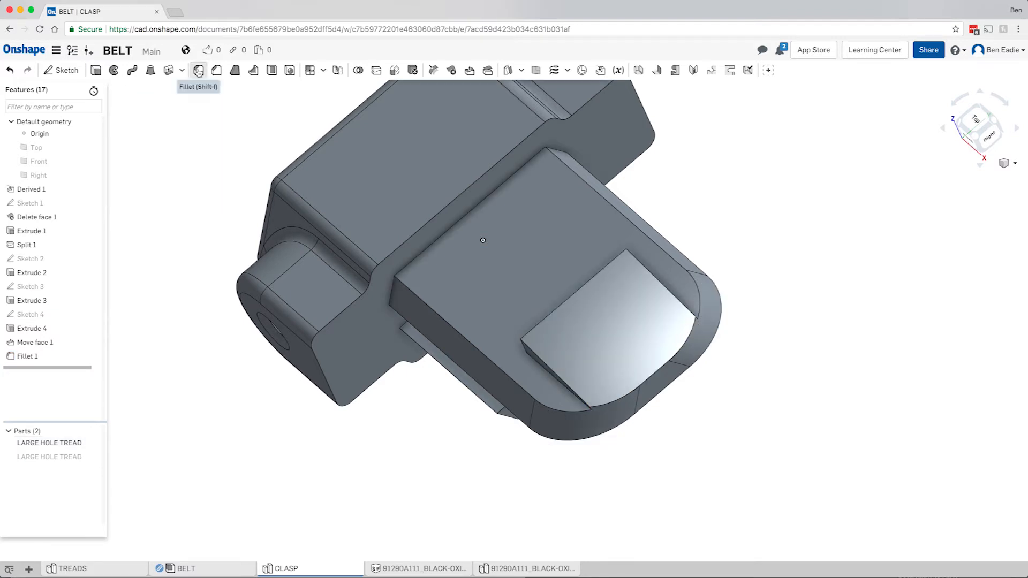
Fillet the upper and lower perimeter edges of the upper prong with a 1 mm radius, leaving out the barb's edge
left_click(199, 71)
left_click(192, 153)
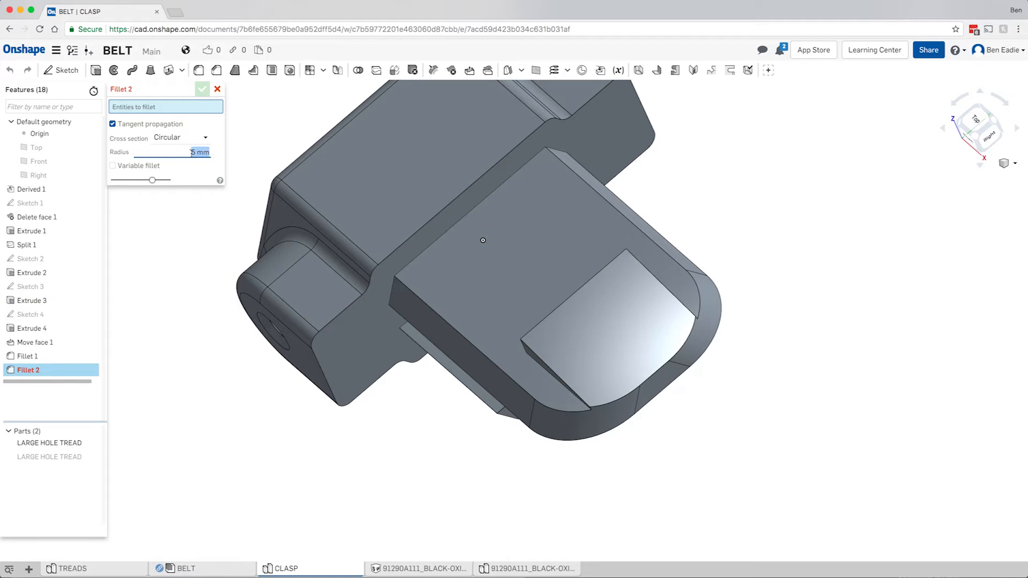
type("1")
key("Return")
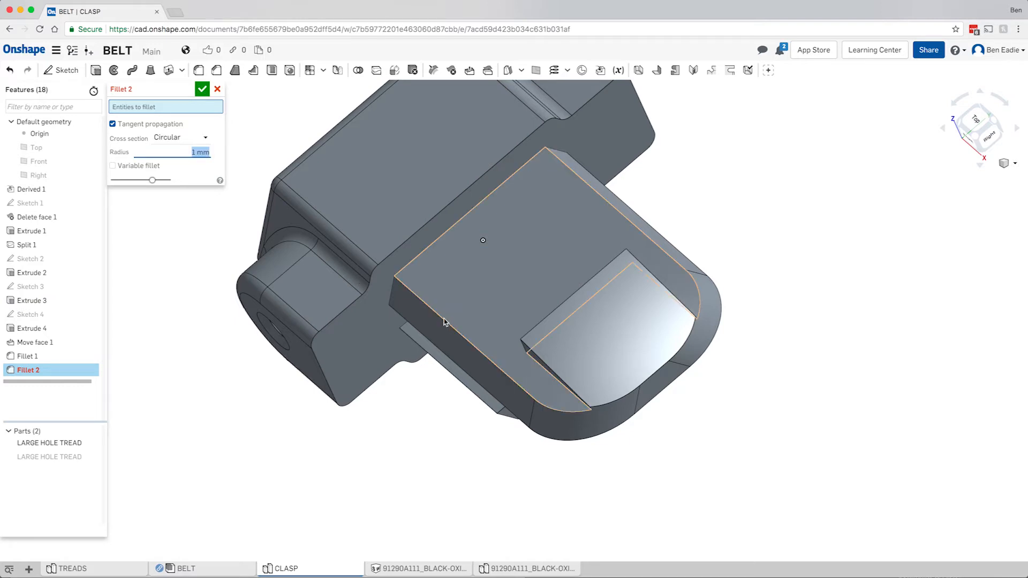
left_click(502, 371)
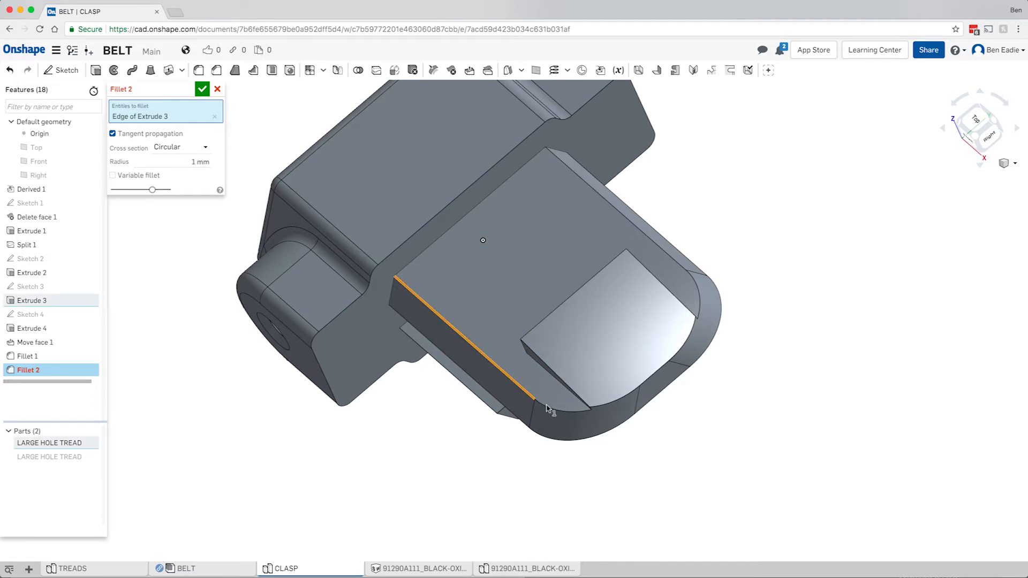
left_click(514, 414)
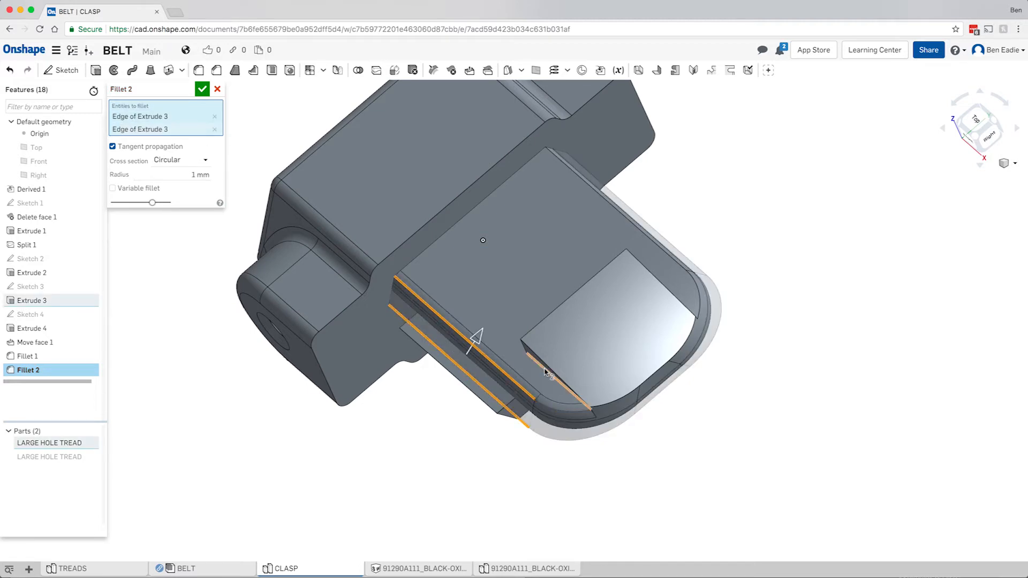
left_click(557, 380)
right_click_drag(574, 366, 545, 375)
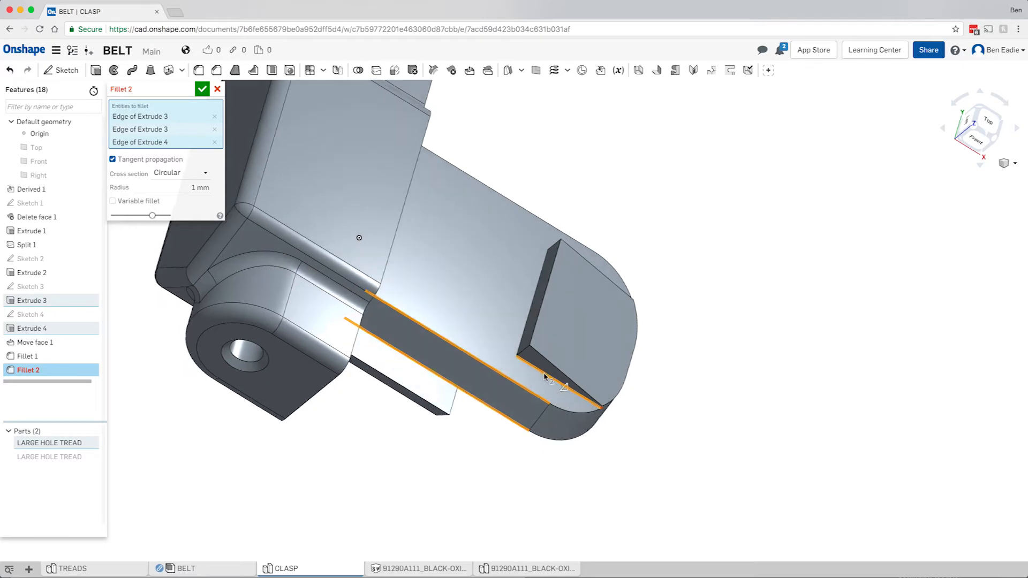
left_click(545, 375)
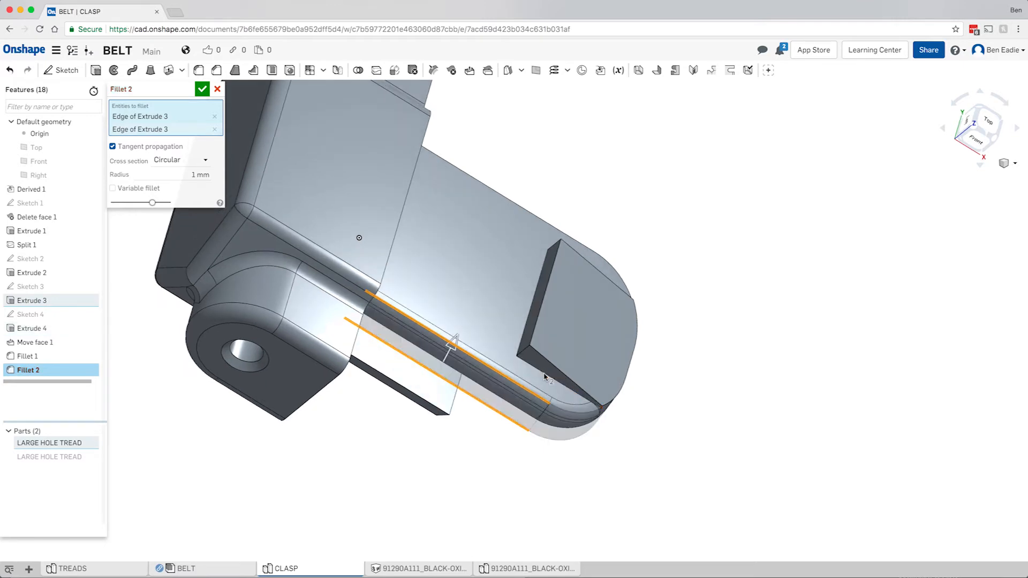
mouse_move(656, 372)
right_mouse_down()
mouse_move(630, 376)
mouse_move(639, 371)
right_mouse_up()
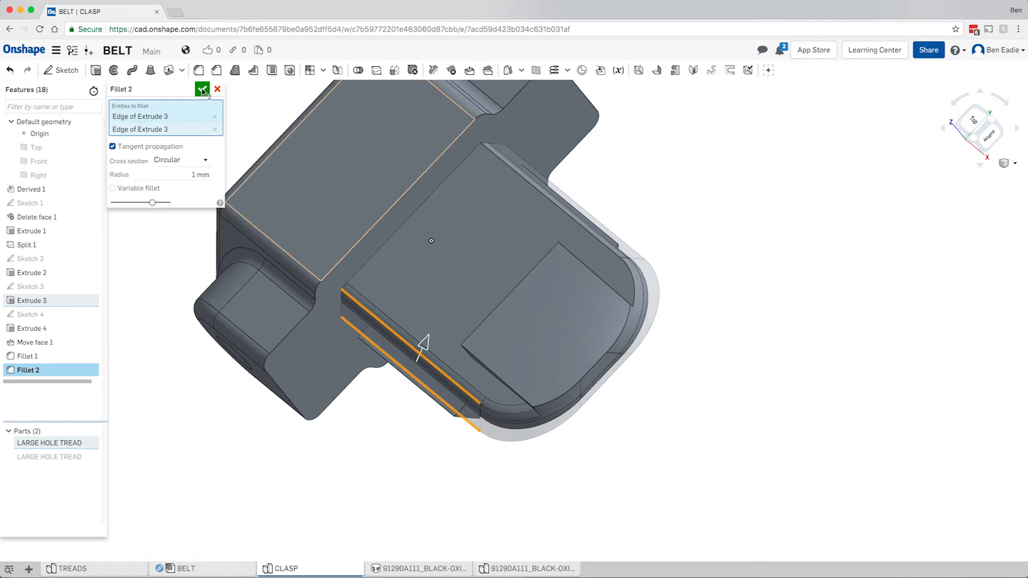
key("Return")
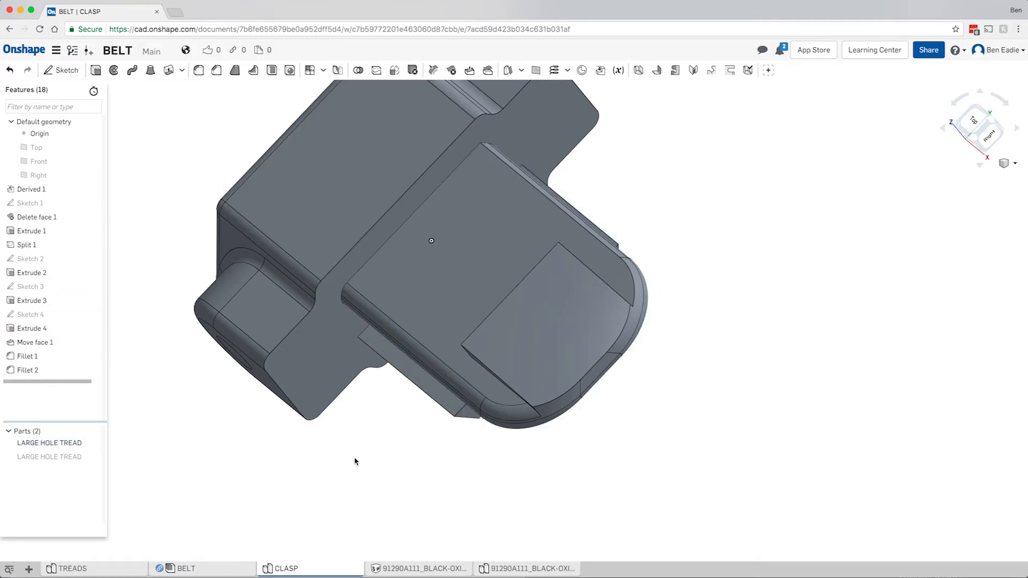
Show the hidden pocketed tread half again and view the complete clasp isometrically
right_click_drag(374, 467, 396, 430)
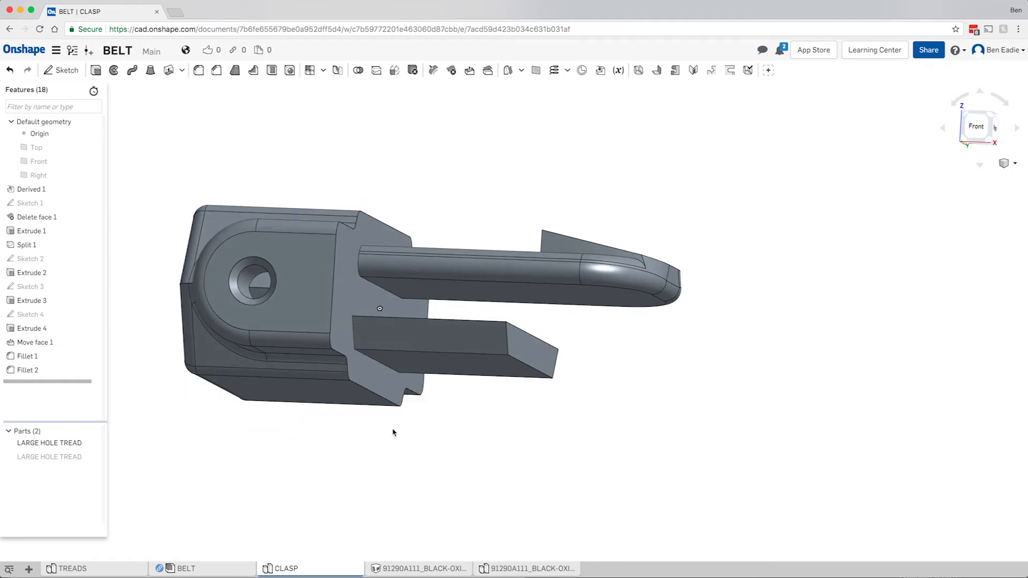
key("shift+7")
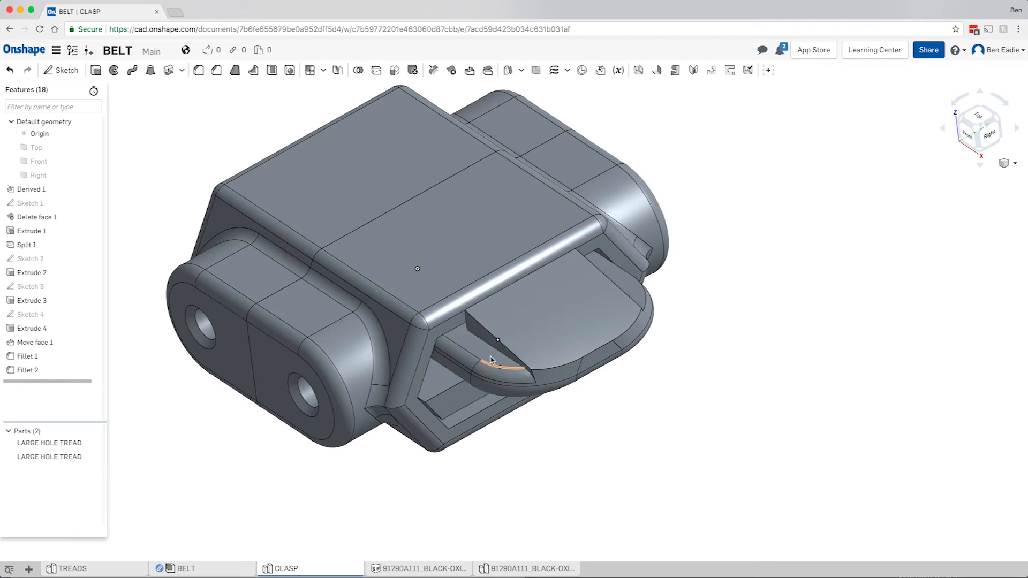
Switch to the BELT assembly and insert both CLASP parts in the free space above the belt
left_click(213, 570)
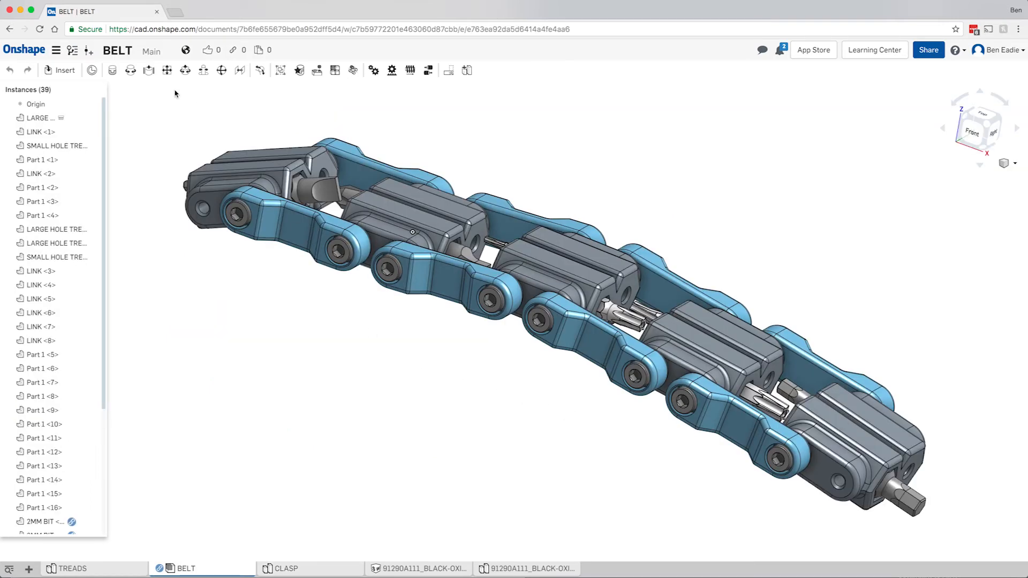
left_click(60, 70)
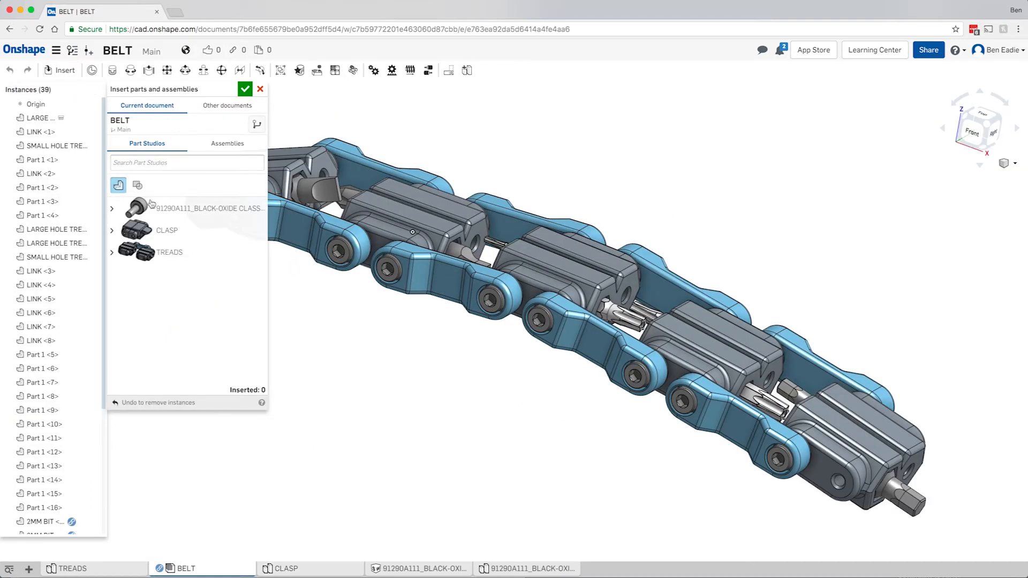
left_click(163, 232)
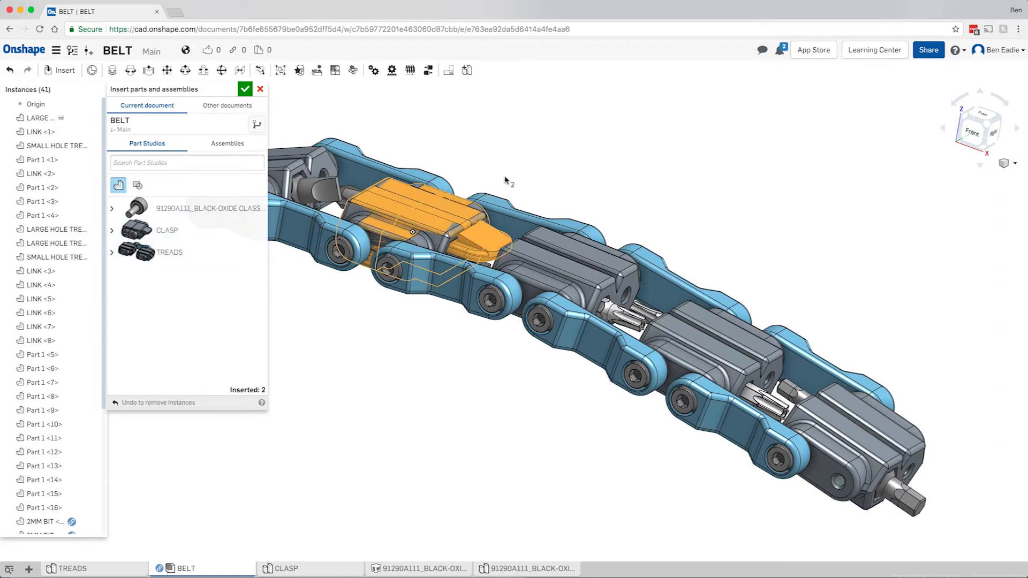
left_click(112, 231)
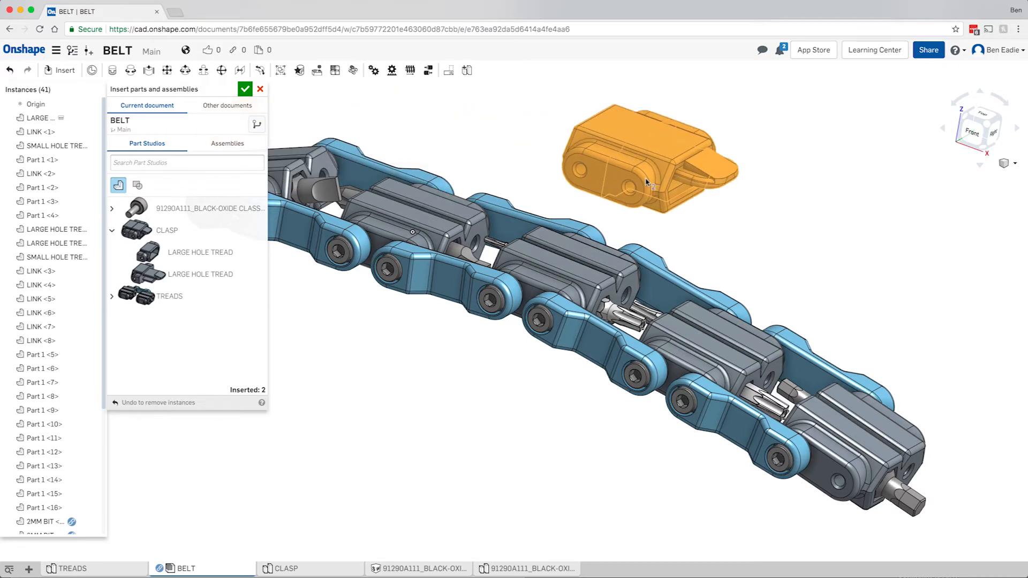
left_click(724, 174)
left_click(238, 89)
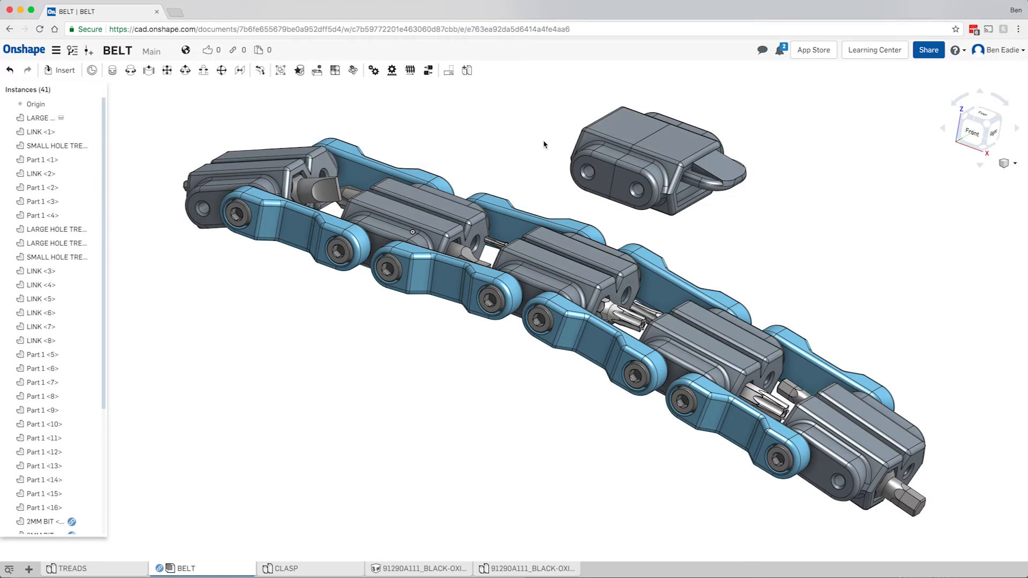
Separate the clasp halves, placing the pocketed half beyond the belt's first tread and the pronged half beyond its last tread
left_click_drag(667, 146, 840, 233)
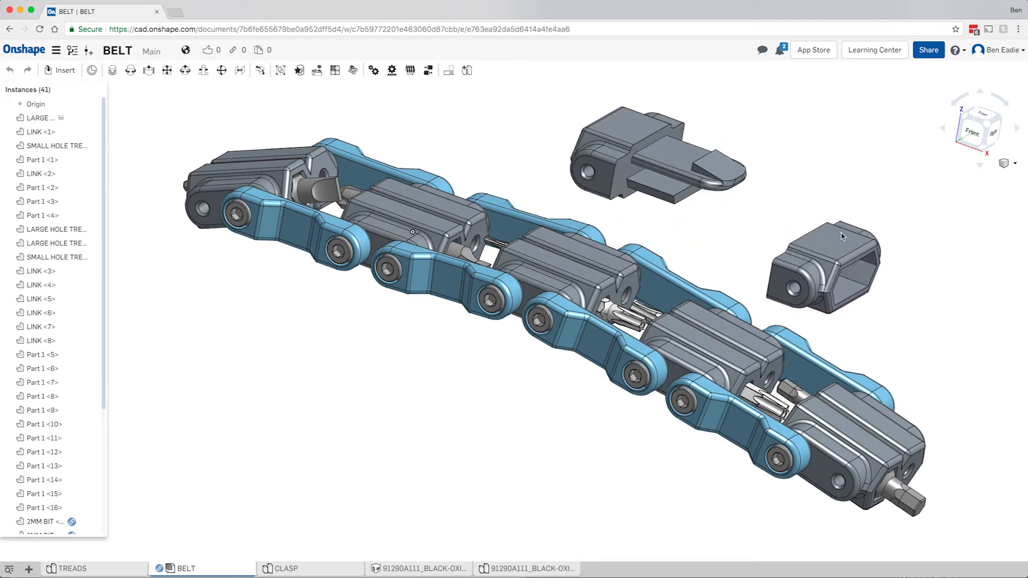
left_click_drag(683, 210, 142, 155)
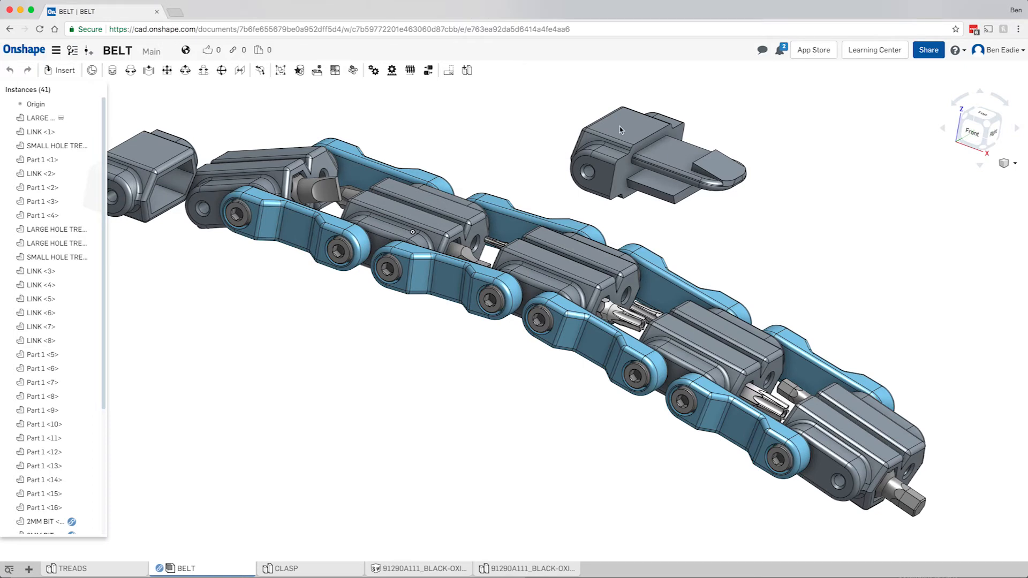
left_click_drag(967, 467, 1008, 505)
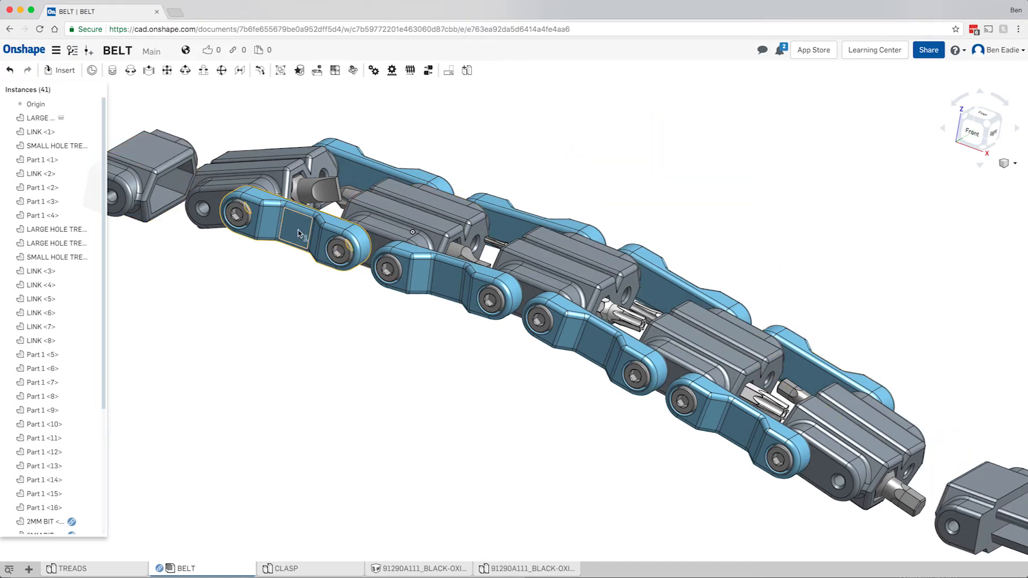
Copy one of the blue links and paste four copies into the free space in front of the belt
left_click(298, 234)
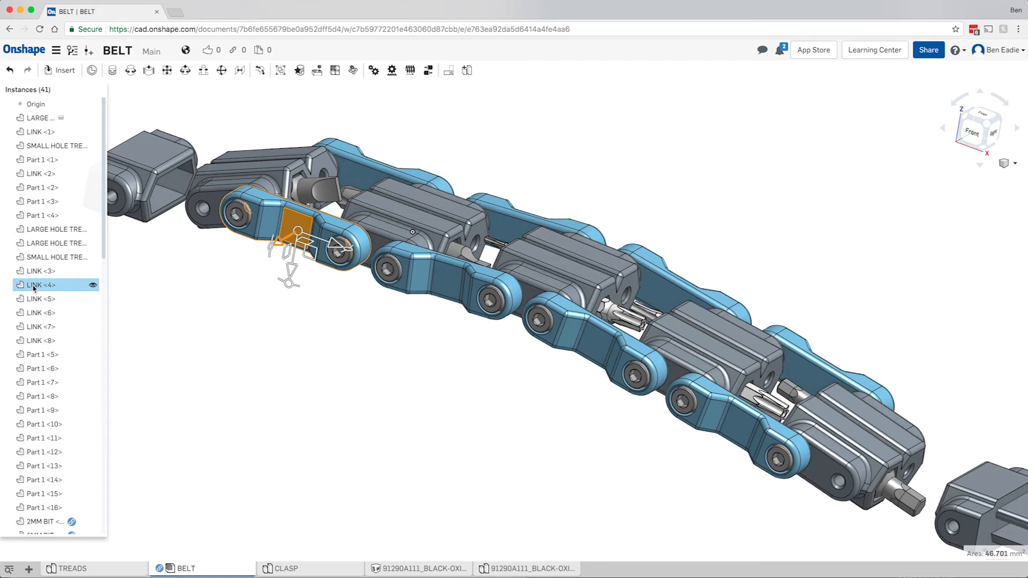
left_click(232, 380)
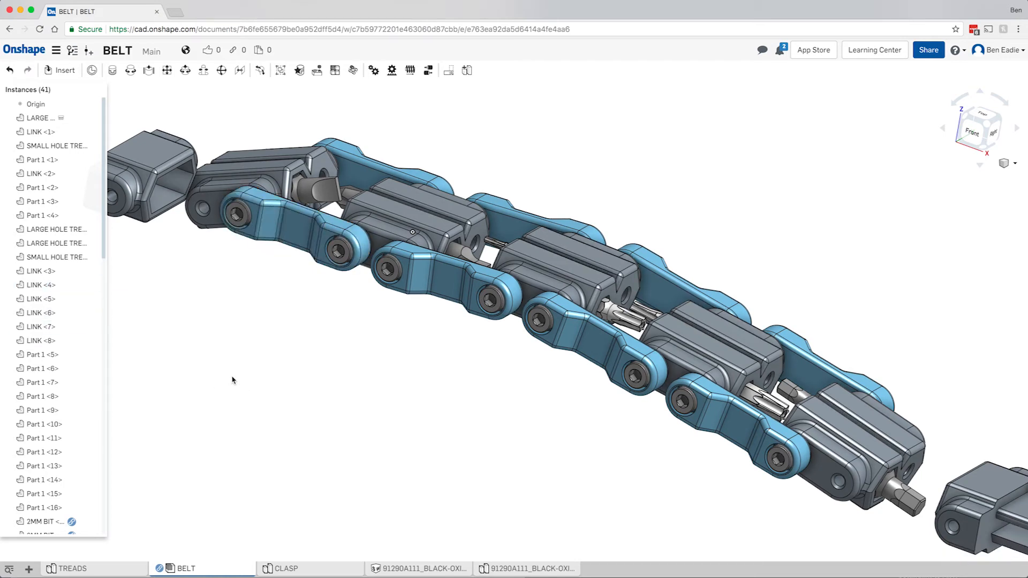
key("ctrl+v")
key("ctrl+v")
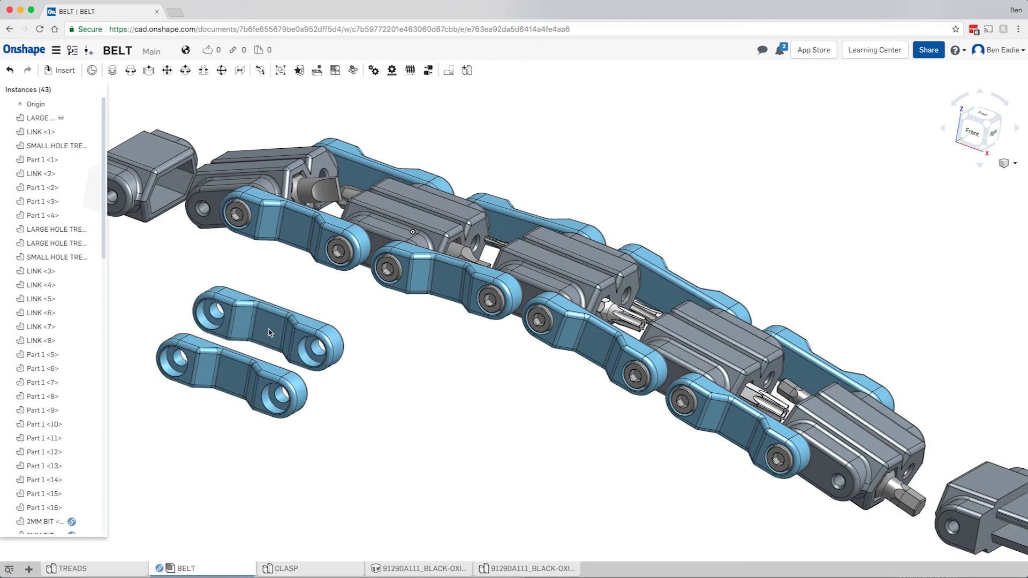
key("ctrl+v")
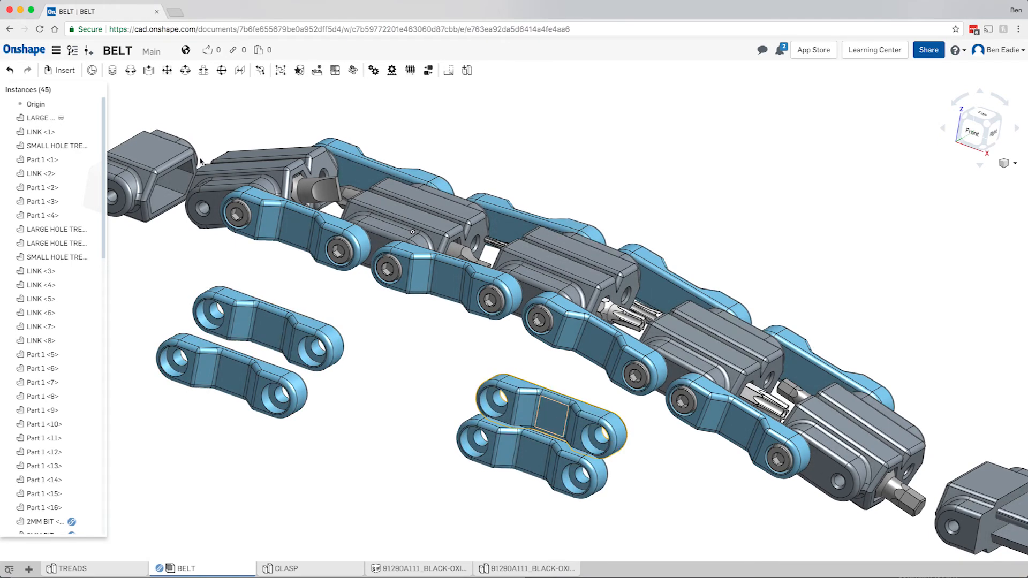
Attach copied links to both sides of the belt's first tread with revolute mates, flipping the primary axis of the second mate
left_click(113, 72)
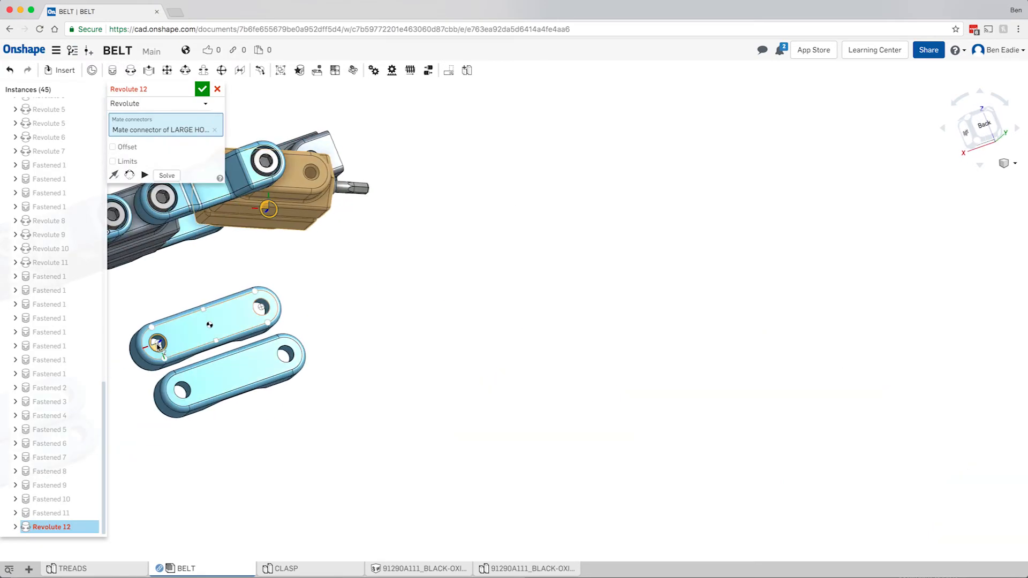
left_click(131, 71)
left_click(311, 172)
left_click(285, 353)
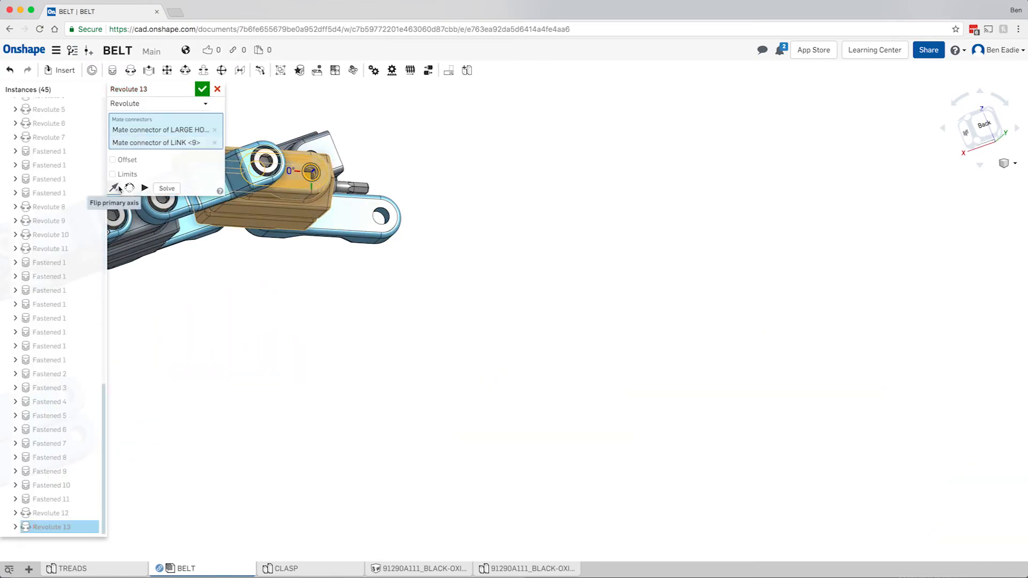
left_click(115, 187)
left_click(202, 89)
Add a revolute mate between the pocketed clasp half and the free end of one first-tread link
scroll(321, 225, "up", 1)
left_click_drag(303, 139, 411, 173)
left_click(130, 71)
left_click(864, 164)
right_click_drag(857, 236, 595, 216)
left_click(553, 234)
left_click(202, 89)
Join the opposite side of the pocketed clasp half to the other first-tread link with a revolute mate
left_click(130, 70)
left_click(557, 224)
right_click_drag(510, 208, 749, 225)
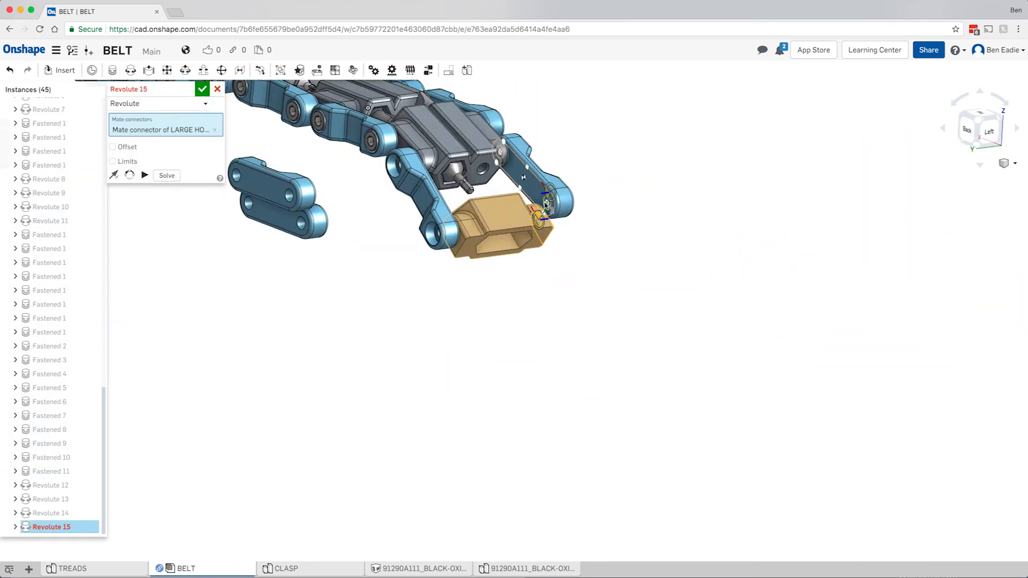
left_click(545, 214)
left_click(202, 89)
Attach one of the two remaining loose links to a side hole of the pronged clasp half with a revolute mate
left_click(130, 71)
left_click(246, 177)
middle_click_drag(251, 182, 594, 388)
right_click_drag(323, 213, 643, 236)
left_click(872, 320)
left_click(202, 89)
Attach the last loose link to the other side of the pronged clasp half, using the Revolute mate type
left_click(112, 71)
left_click(157, 103)
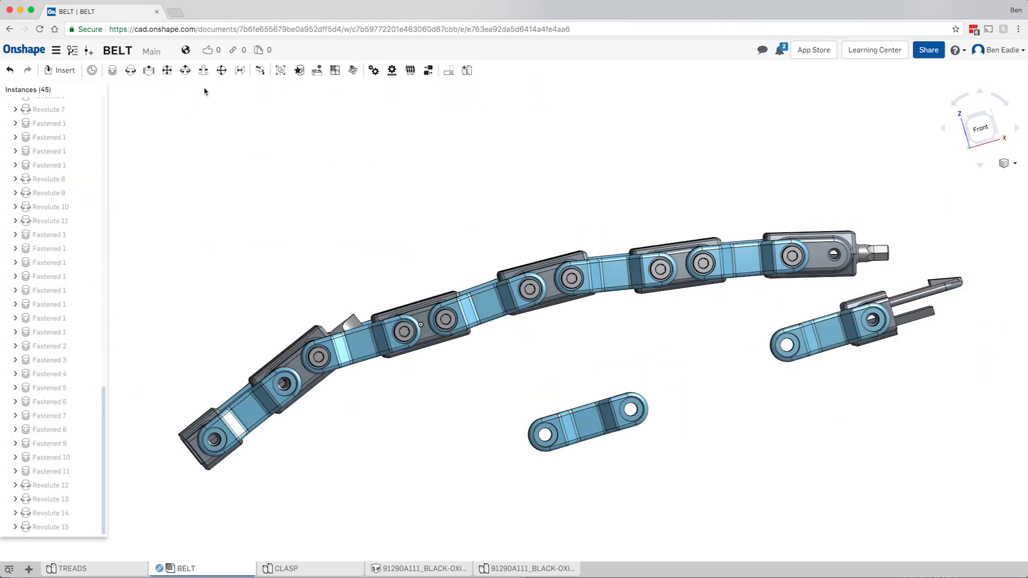
left_click(128, 149)
right_click_drag(321, 214, 615, 257)
left_click(236, 194)
left_click(506, 384)
left_click(202, 89)
Join the free end of one pronged-clasp link to the belt's last tread with a revolute mate
left_click(130, 70)
right_click_drag(278, 214, 346, 179)
left_click(343, 138)
right_click_drag(328, 264, 599, 289)
left_click(609, 319)
left_click(202, 89)
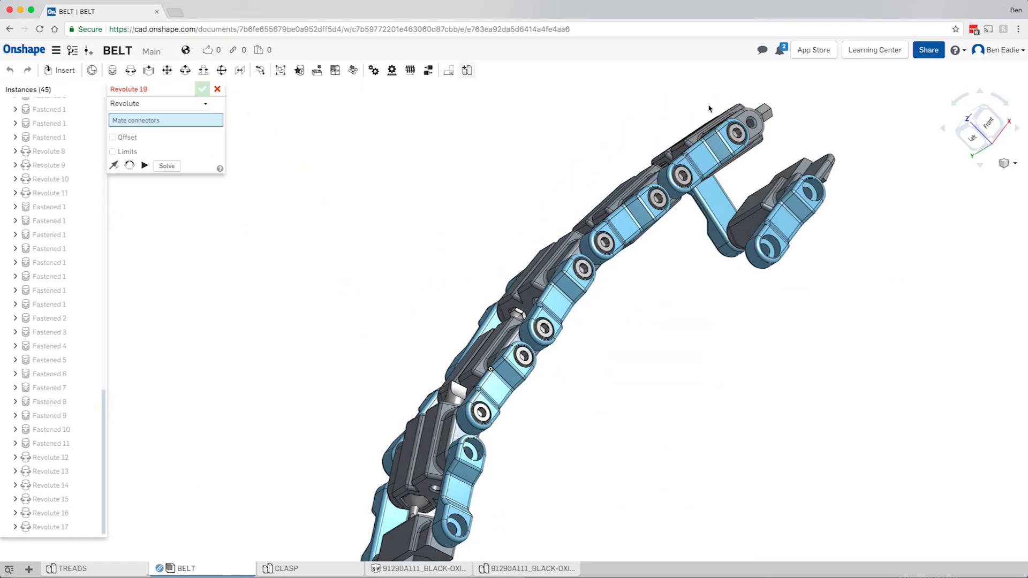
Connect the second pronged-clasp link to the opposite side of the last tread with a revolute mate
left_click(130, 71)
left_click(669, 153)
right_click_drag(626, 149, 687, 117)
left_click(460, 380)
left_click(203, 89)
View the belt from the back and swing its pronged clasp end to try the new revolute joints
left_click(967, 131)
left_click_drag(375, 316, 381, 307)
left_click(336, 333)
left_click(325, 316)
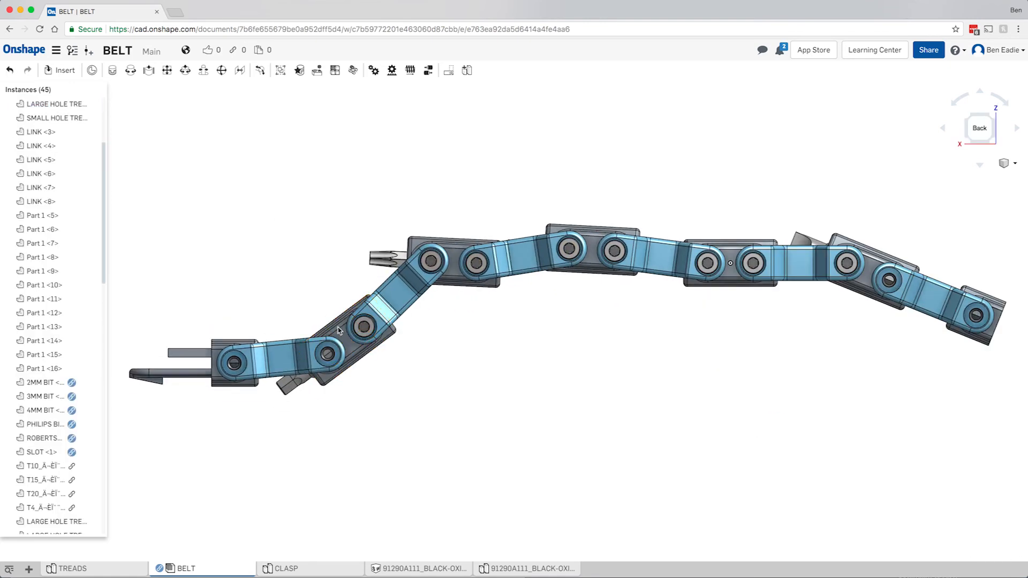
left_click_drag(315, 302, 424, 190)
Replicate a belt screw by matching edges on faces, choosing both hole faces of the near link on the pronged clasp
right_click_drag(630, 162, 594, 183)
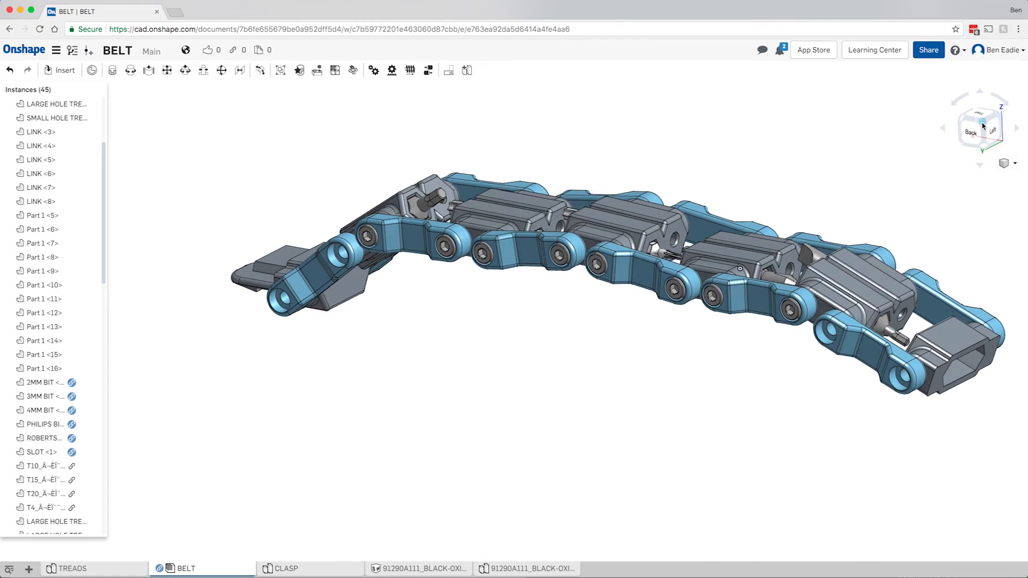
left_click(983, 125)
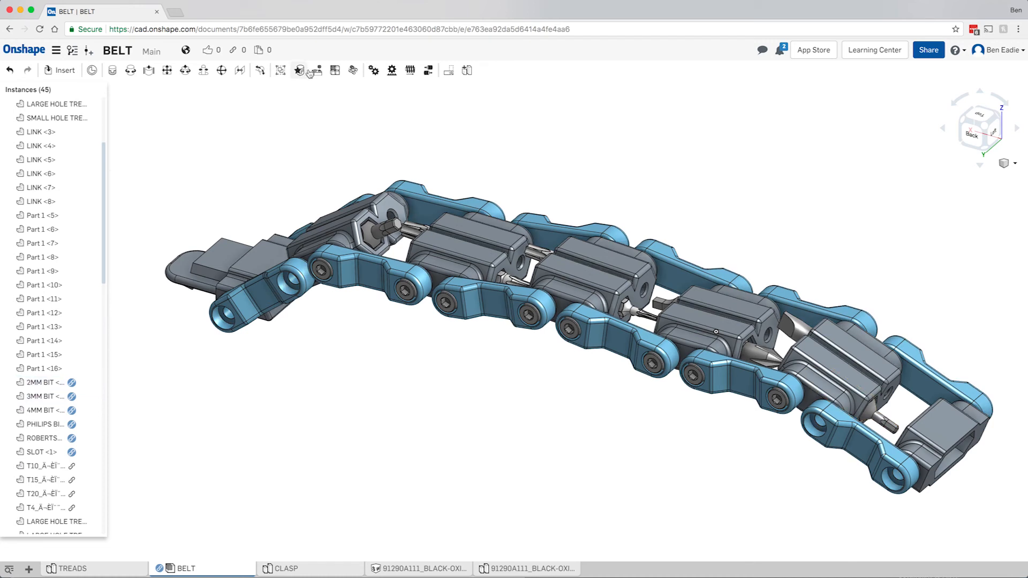
left_click(324, 274)
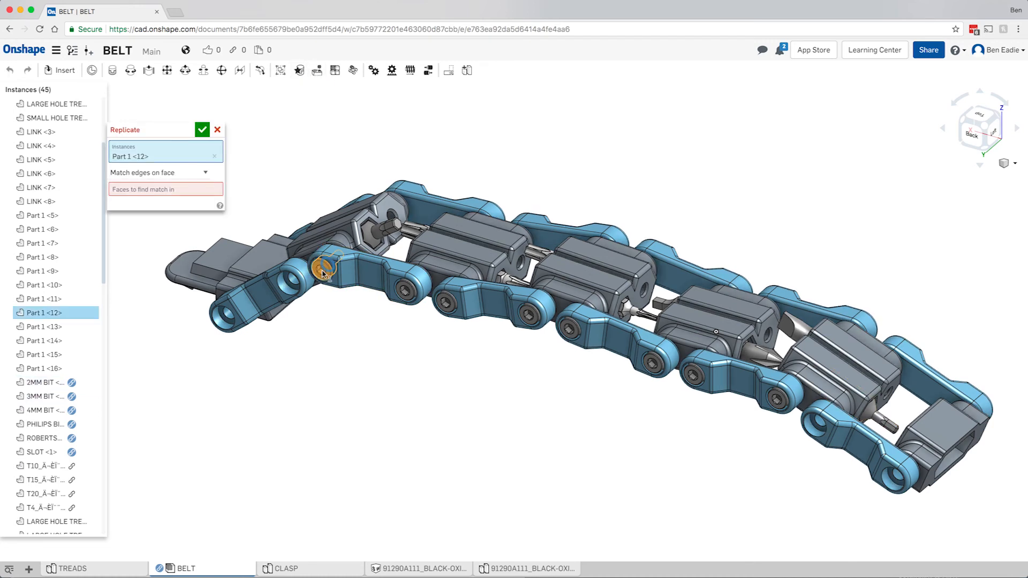
left_click(155, 190)
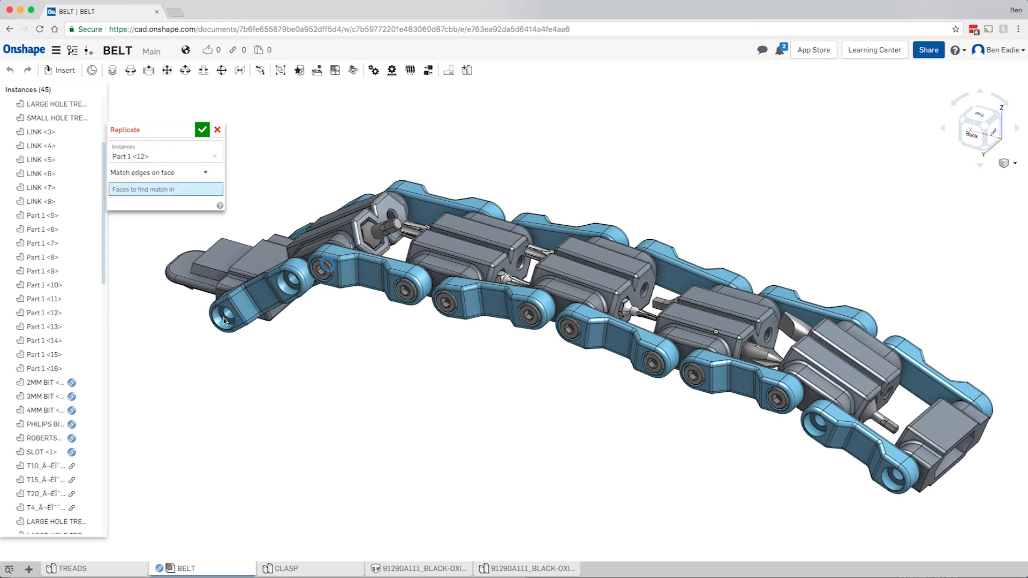
left_click(228, 319)
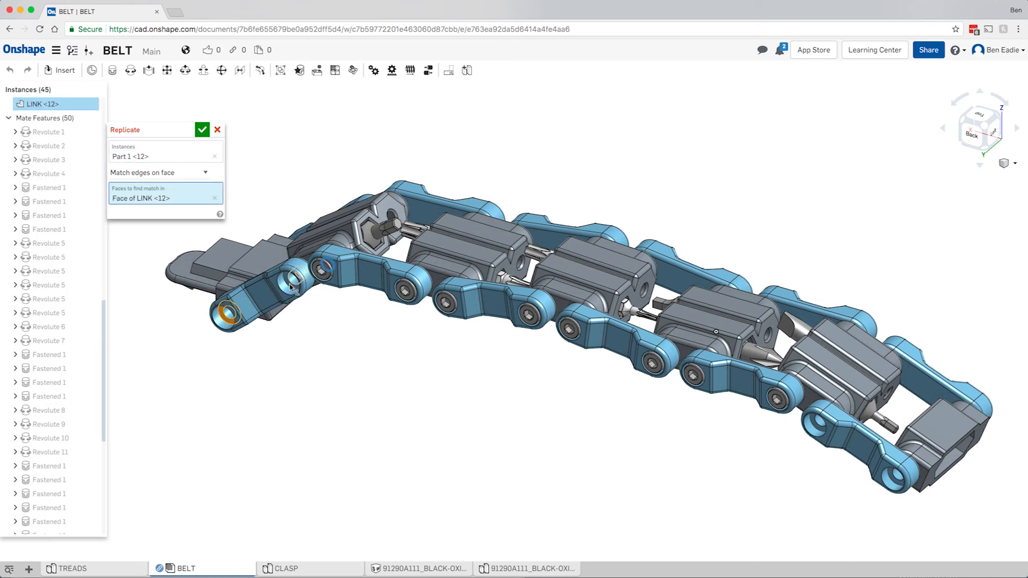
left_click(313, 286)
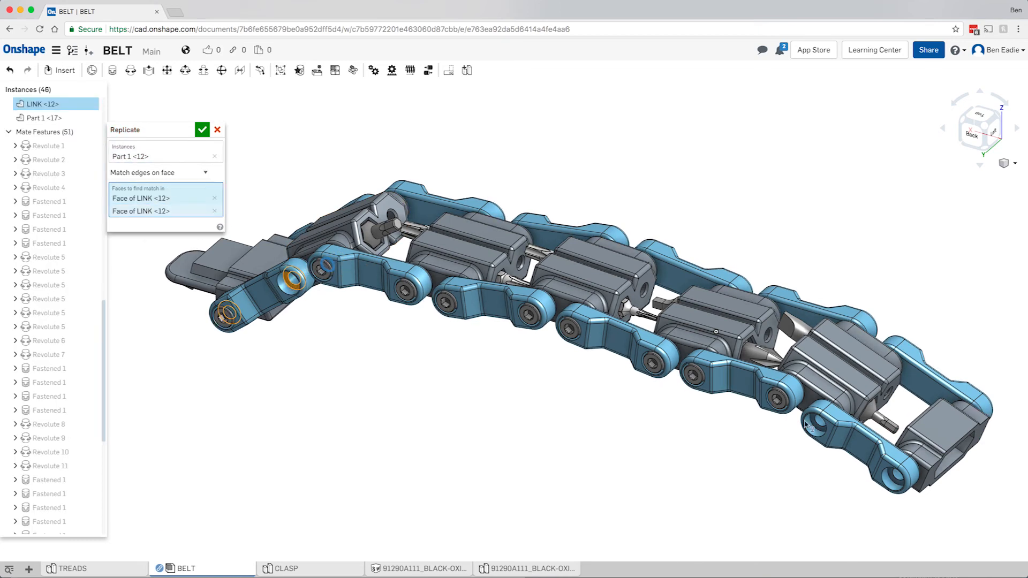
Add the hole faces of both links at the pocketed clasp half as further targets for the replicated screw
left_click(894, 476)
right_click_drag(894, 475, 747, 374)
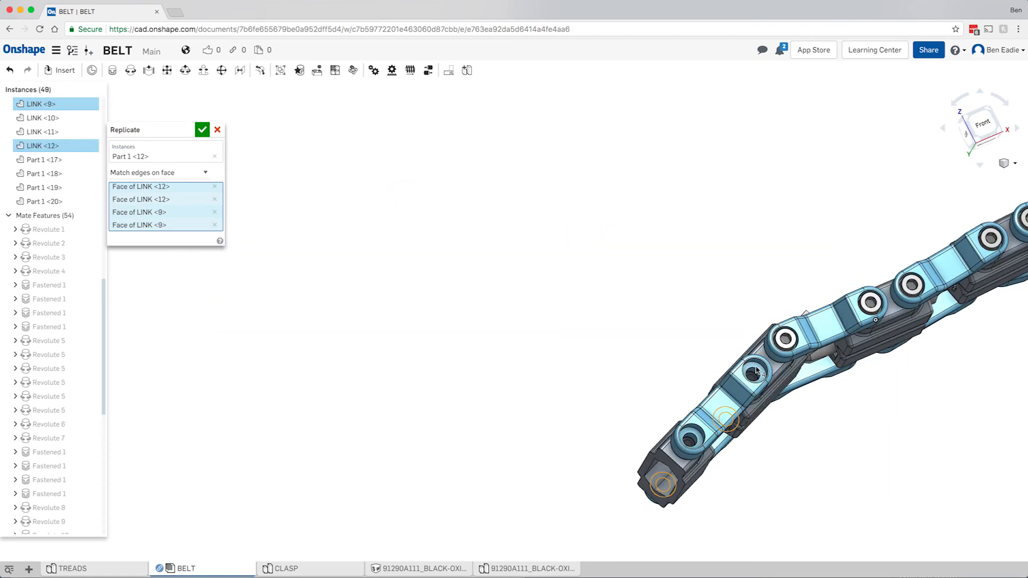
left_click(753, 373)
left_click(691, 437)
Add both hole faces of the remaining bare link at the pronged clasp half and complete the screw replication
key("f")
left_click(863, 227)
left_click(783, 206)
left_click(203, 130)
right_click_drag(349, 166, 485, 169)
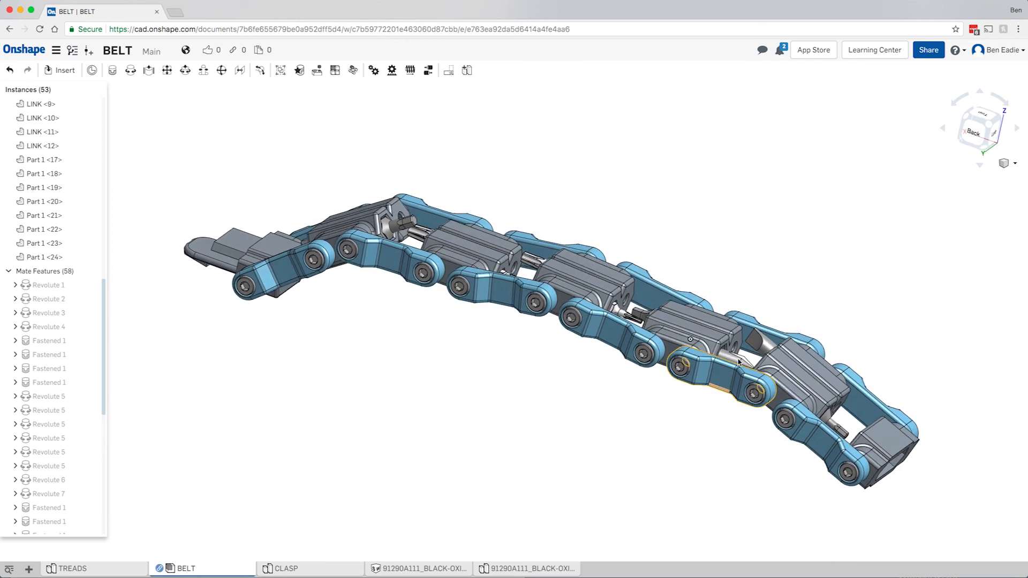